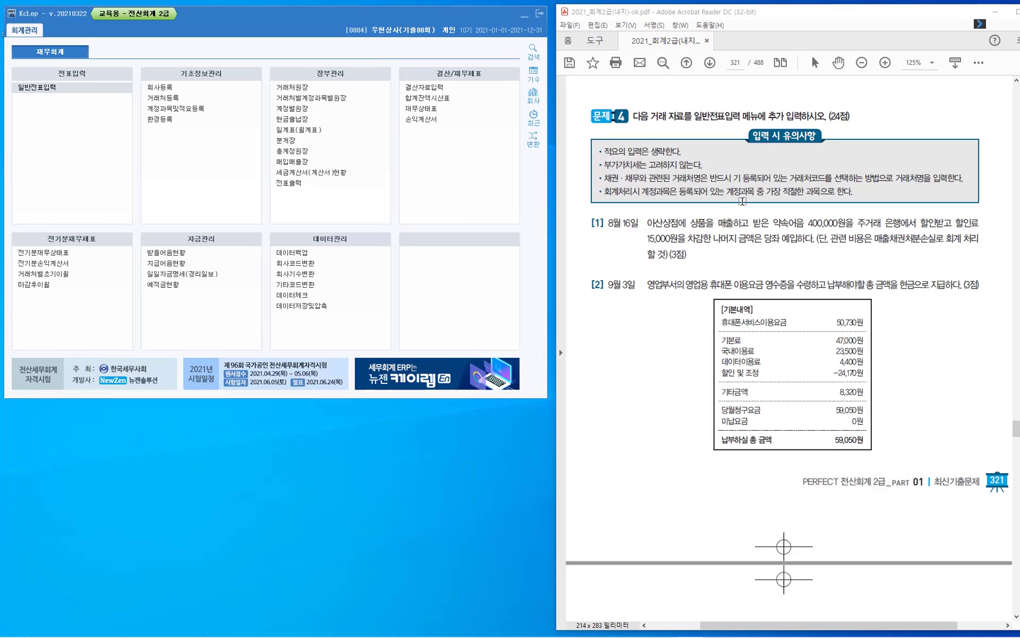
Open general voucher entry (일반전표입력) and set the voucher date to August 16.
{"action": "left_click", "coordinate": [41, 89]}
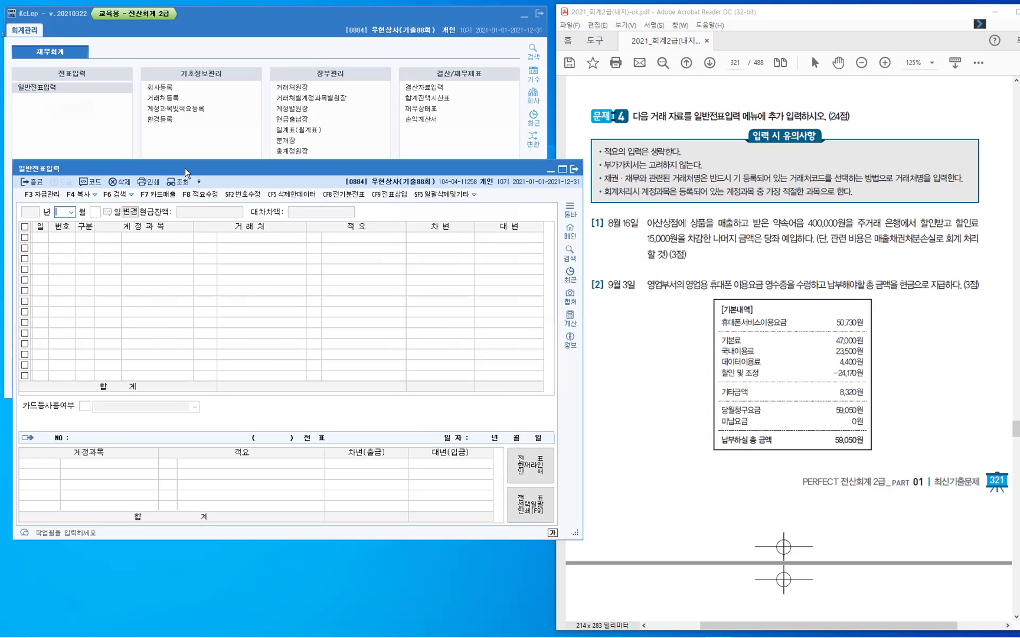
{"action": "left_click_drag", "start_coordinate": [185, 167], "coordinate": [180, 119]}
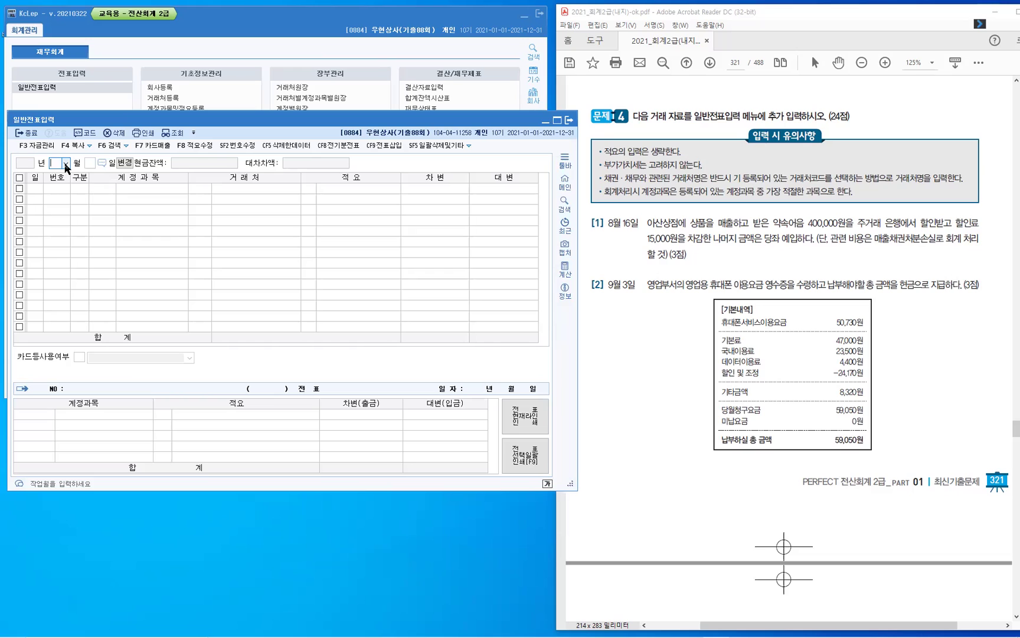
{"action": "type", "text": "08"}
{"action": "key", "text": "Return"}
{"action": "type", "text": "16"}
{"action": "key", "text": "Return"}
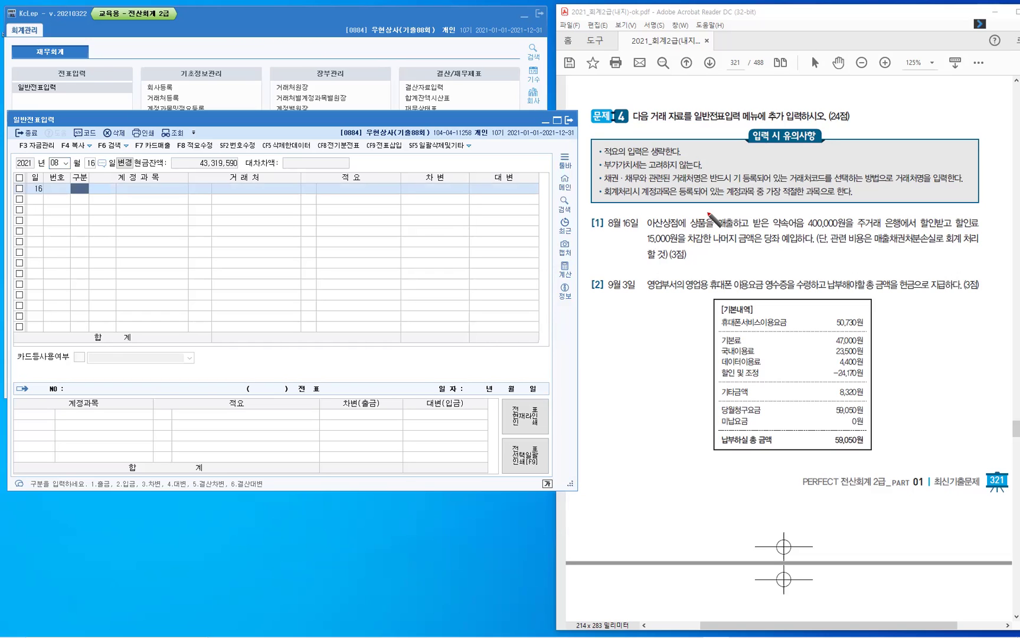
Annotate transaction [1] in red ink with 상거래, 받을어음(감소), 당좌예금(증가), "매각" and 비용발생, underlining 아산상점.
{"action": "mouse_move", "coordinate": [703, 216]}
{"action": "left_mouse_down"}
{"action": "mouse_move", "coordinate": [726, 205]}
{"action": "mouse_move", "coordinate": [728, 216]}
{"action": "left_mouse_up"}
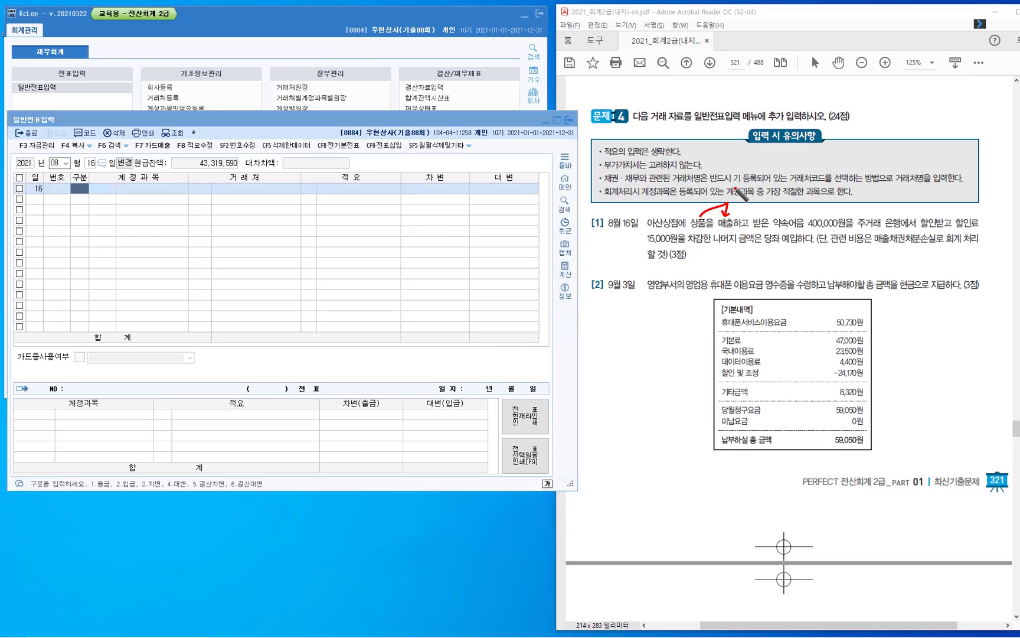
{"action": "left_click_drag", "start_coordinate": [732, 184], "coordinate": [763, 199]}
{"action": "mouse_move", "coordinate": [762, 214]}
{"action": "left_mouse_down"}
{"action": "mouse_move", "coordinate": [788, 211]}
{"action": "mouse_move", "coordinate": [804, 189]}
{"action": "mouse_move", "coordinate": [841, 209]}
{"action": "mouse_move", "coordinate": [832, 193]}
{"action": "mouse_move", "coordinate": [844, 197]}
{"action": "mouse_move", "coordinate": [837, 207]}
{"action": "left_mouse_up"}
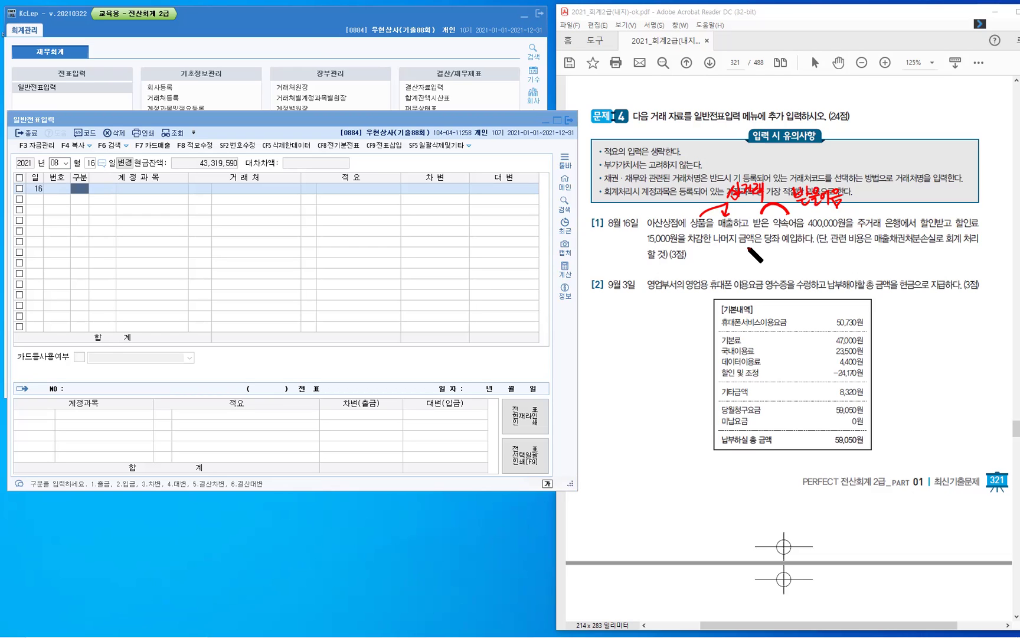
{"action": "mouse_move", "coordinate": [767, 242]}
{"action": "left_mouse_down"}
{"action": "mouse_move", "coordinate": [787, 243]}
{"action": "mouse_move", "coordinate": [778, 258]}
{"action": "mouse_move", "coordinate": [821, 258]}
{"action": "left_mouse_up"}
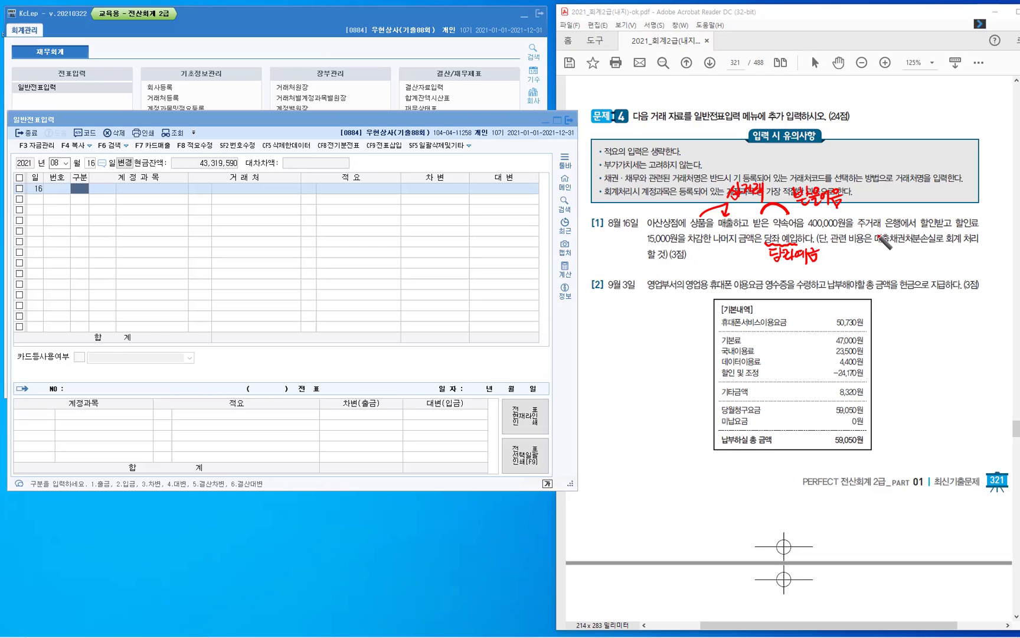
{"action": "left_click_drag", "start_coordinate": [935, 233], "coordinate": [936, 238]}
{"action": "mouse_move", "coordinate": [938, 233]}
{"action": "left_mouse_down"}
{"action": "mouse_move", "coordinate": [965, 193]}
{"action": "mouse_move", "coordinate": [969, 216]}
{"action": "left_mouse_up"}
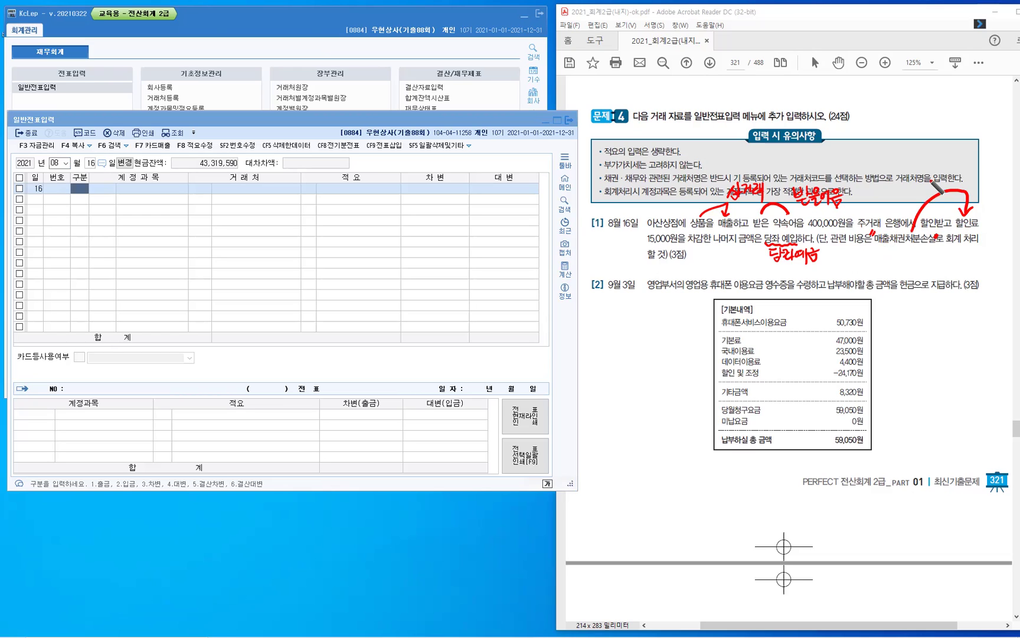
{"action": "mouse_move", "coordinate": [926, 173]}
{"action": "left_mouse_down"}
{"action": "mouse_move", "coordinate": [939, 188]}
{"action": "mouse_move", "coordinate": [952, 181]}
{"action": "left_mouse_up"}
{"action": "mouse_move", "coordinate": [957, 168]}
{"action": "left_mouse_down"}
{"action": "mouse_move", "coordinate": [959, 183]}
{"action": "mouse_move", "coordinate": [918, 173]}
{"action": "left_mouse_up"}
{"action": "left_click_drag", "start_coordinate": [923, 167], "coordinate": [962, 173]}
{"action": "left_click_drag", "start_coordinate": [850, 186], "coordinate": [869, 205]}
{"action": "left_click_drag", "start_coordinate": [876, 188], "coordinate": [878, 207]}
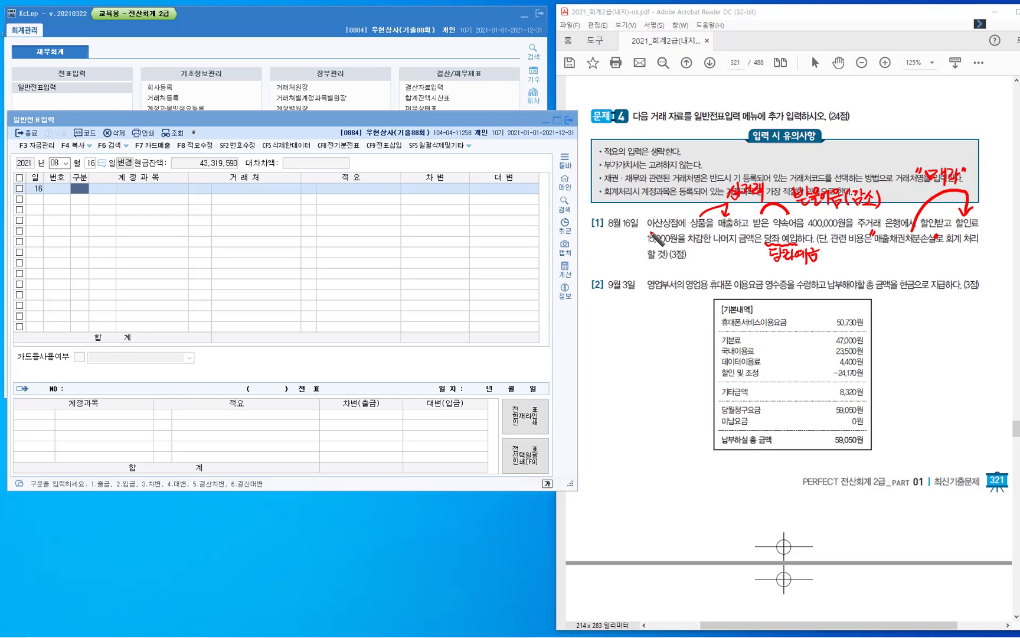
{"action": "left_click_drag", "start_coordinate": [648, 229], "coordinate": [681, 230]}
{"action": "mouse_move", "coordinate": [897, 249]}
{"action": "left_mouse_down"}
{"action": "mouse_move", "coordinate": [898, 258]}
{"action": "mouse_move", "coordinate": [924, 246]}
{"action": "mouse_move", "coordinate": [944, 256]}
{"action": "left_mouse_up"}
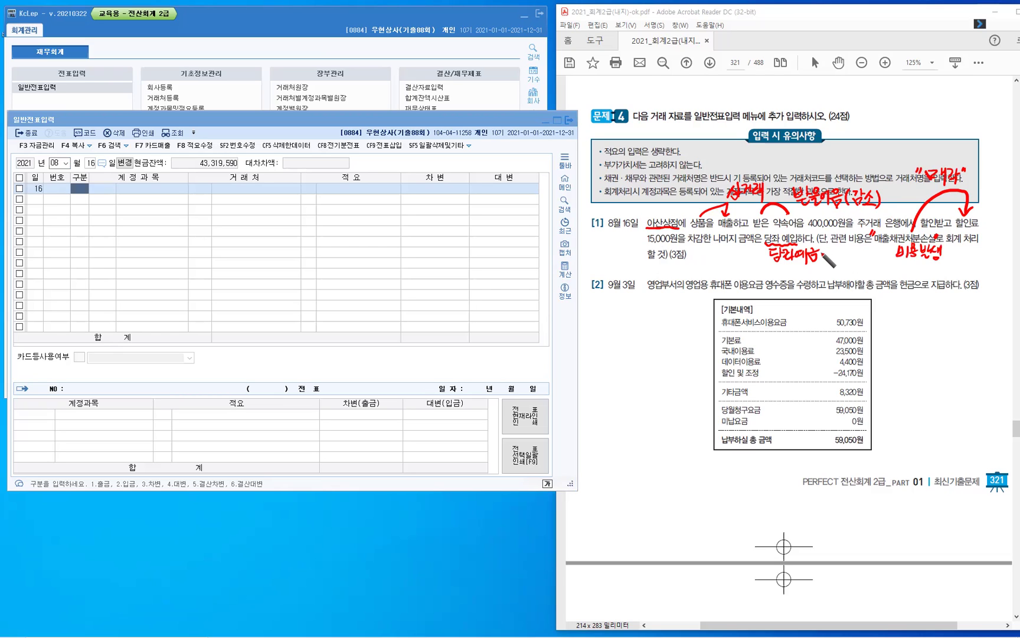
{"action": "mouse_move", "coordinate": [826, 248]}
{"action": "left_mouse_down"}
{"action": "mouse_move", "coordinate": [825, 263]}
{"action": "mouse_move", "coordinate": [837, 251]}
{"action": "mouse_move", "coordinate": [830, 261]}
{"action": "mouse_move", "coordinate": [843, 261]}
{"action": "left_mouse_up"}
{"action": "left_click_drag", "start_coordinate": [846, 249], "coordinate": [851, 263]}
Start a credit (대변) line for account 0110 받을어음 with 아산상점 as the trading partner.
{"action": "left_click", "coordinate": [81, 193]}
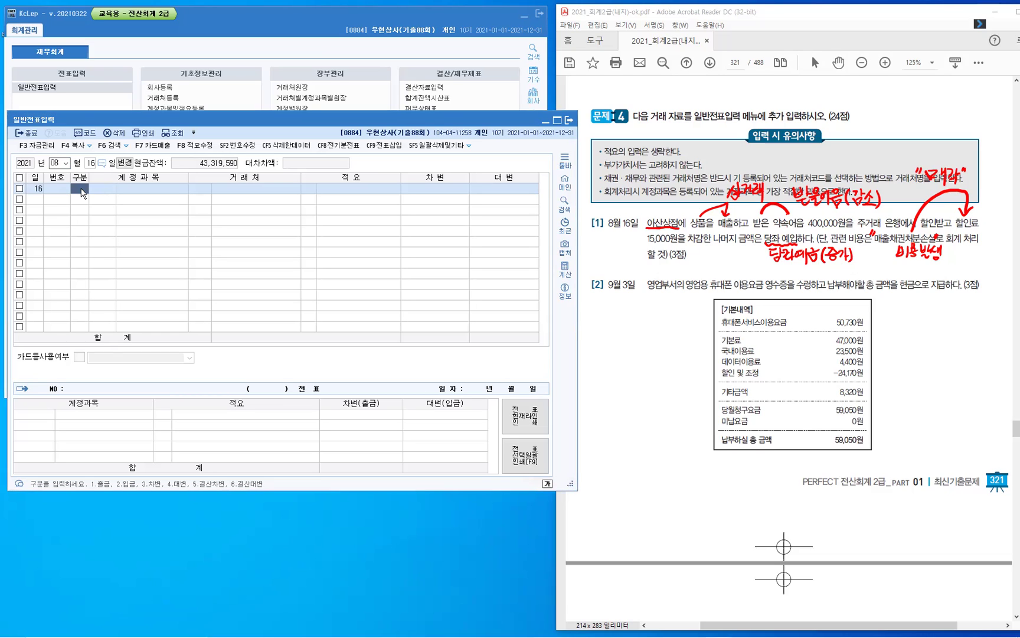
{"action": "type", "text": "4"}
{"action": "key", "text": "Return"}
{"action": "type", "text": "0110"}
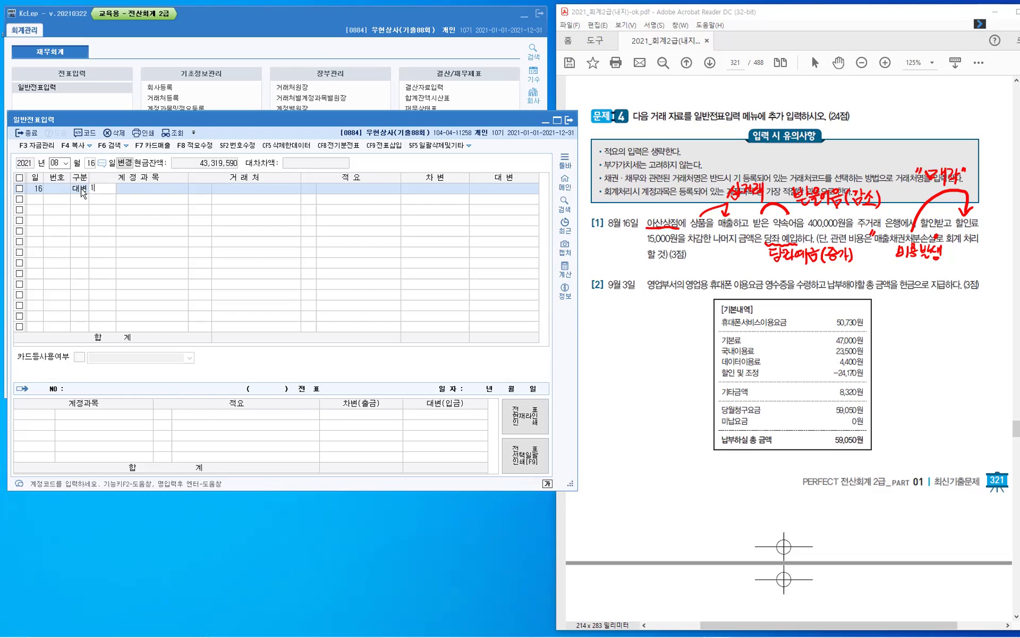
{"action": "key", "text": "Return"}
{"action": "type", "text": "아산"}
{"action": "key", "text": "Return"}
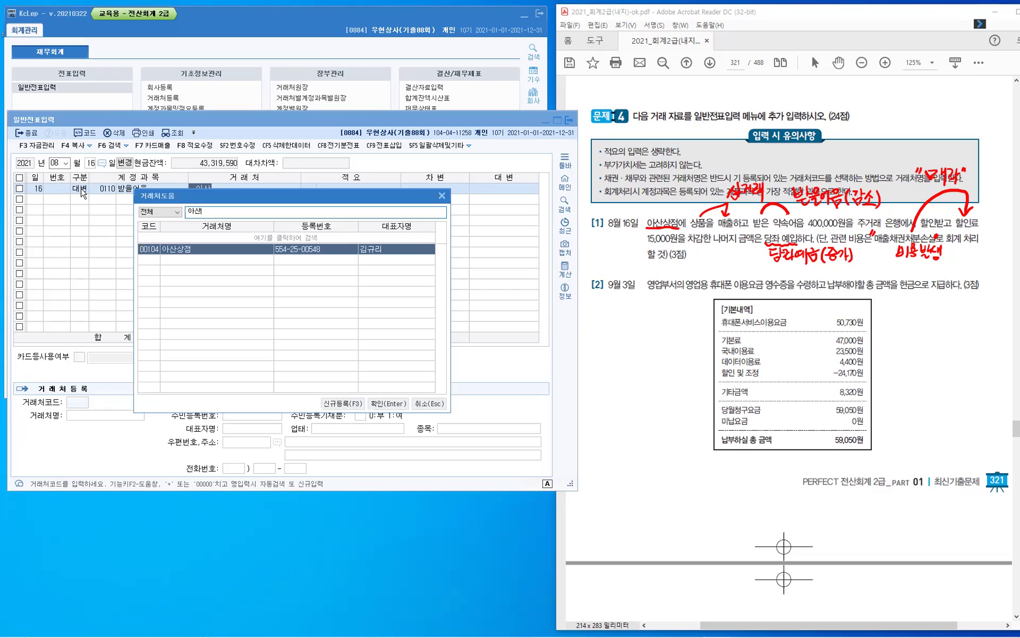
{"action": "key", "text": "Return"}
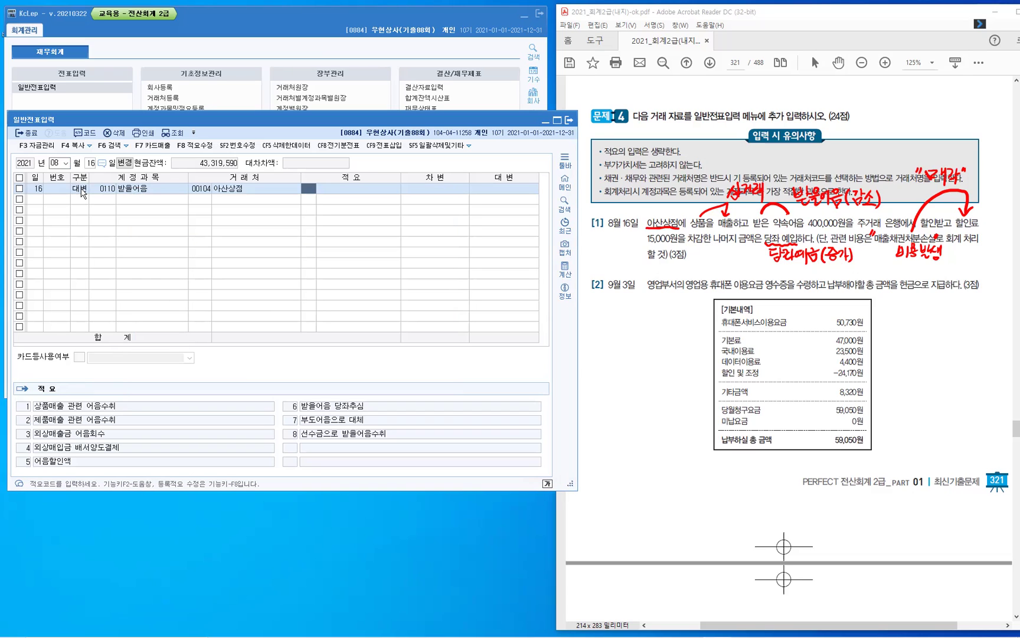
Leave the 받을어음 line's description blank and set its credit amount to 400,000.
{"action": "key", "text": "Return"}
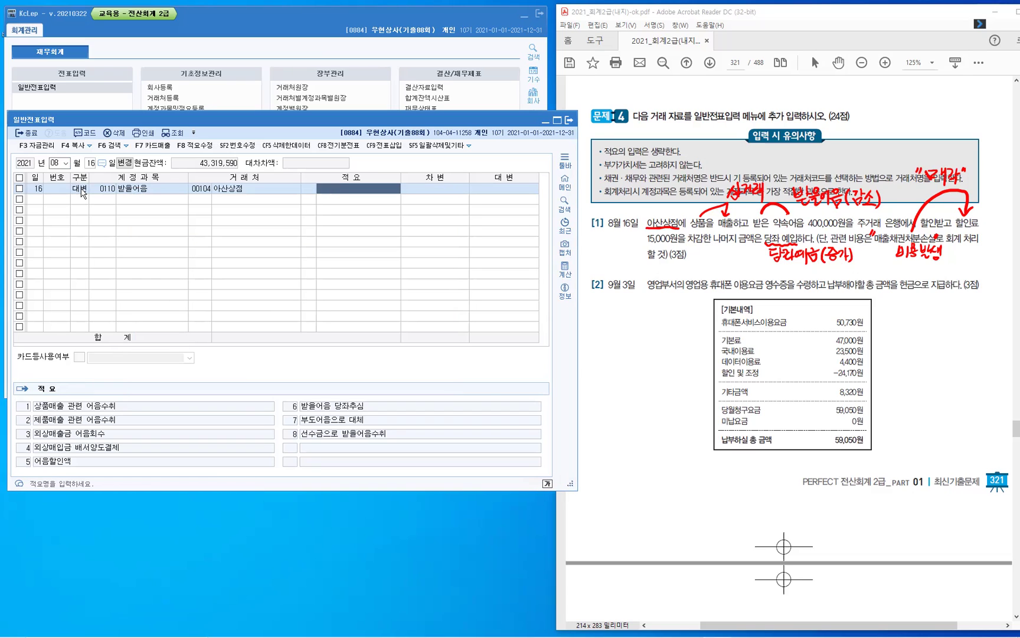
{"action": "key", "text": "Return"}
{"action": "type", "text": "4"}
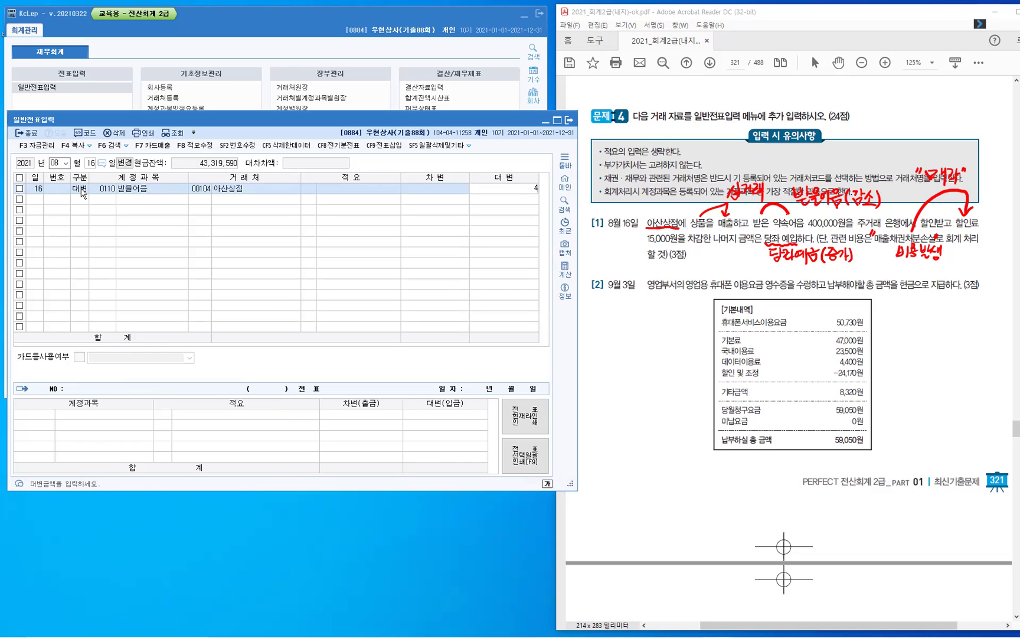
{"action": "type", "text": "00,000"}
{"action": "key", "text": "Return"}
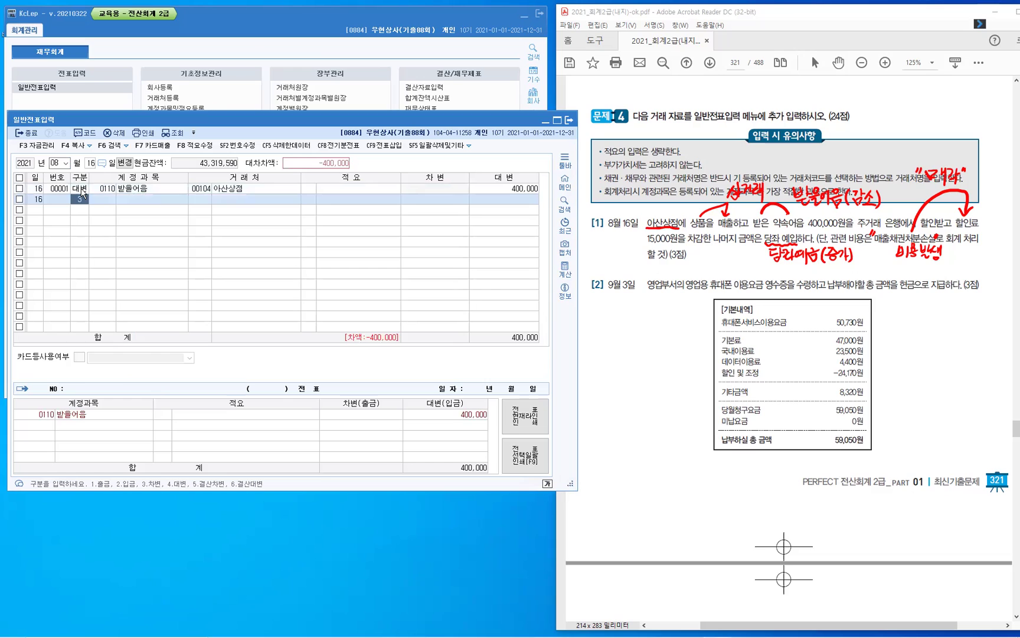
Add a debit (차변) line for August 16 with account 0956 매출채권처분손실.
{"action": "key", "text": "Return"}
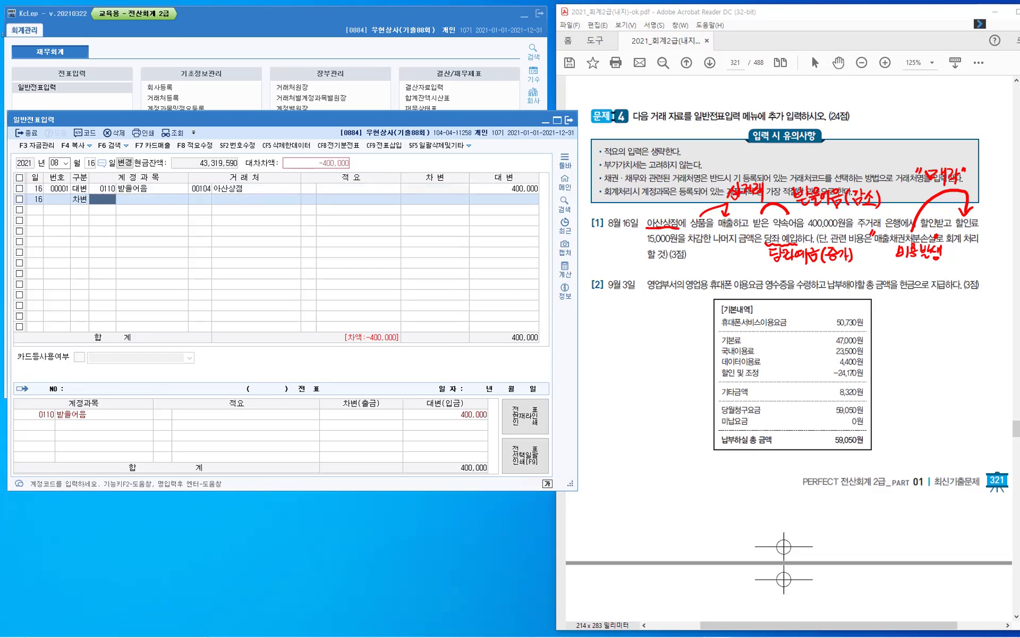
{"action": "type", "text": "매출"}
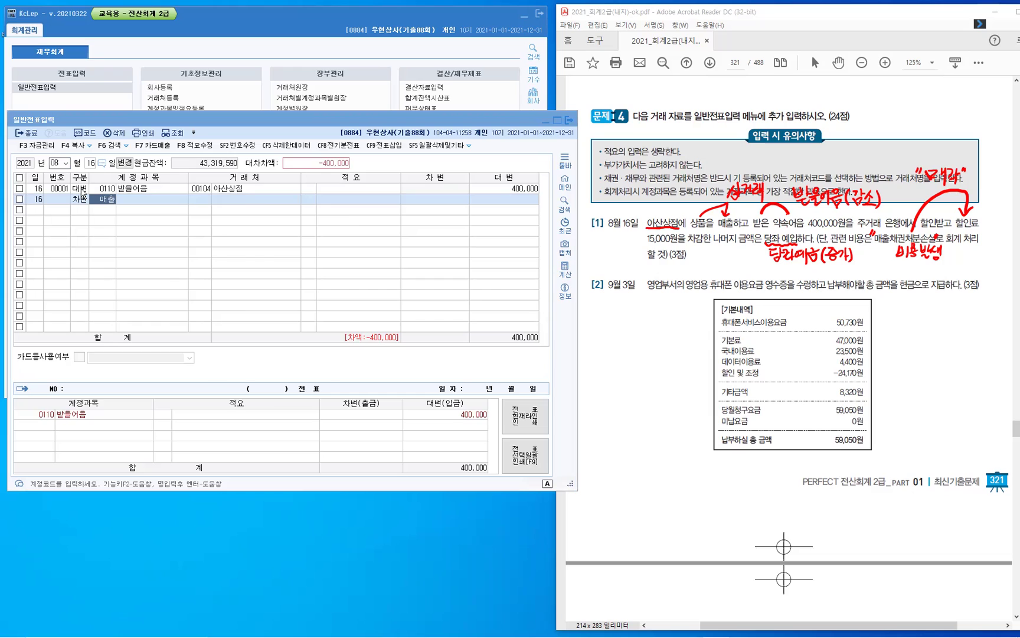
{"action": "key", "text": "Return"}
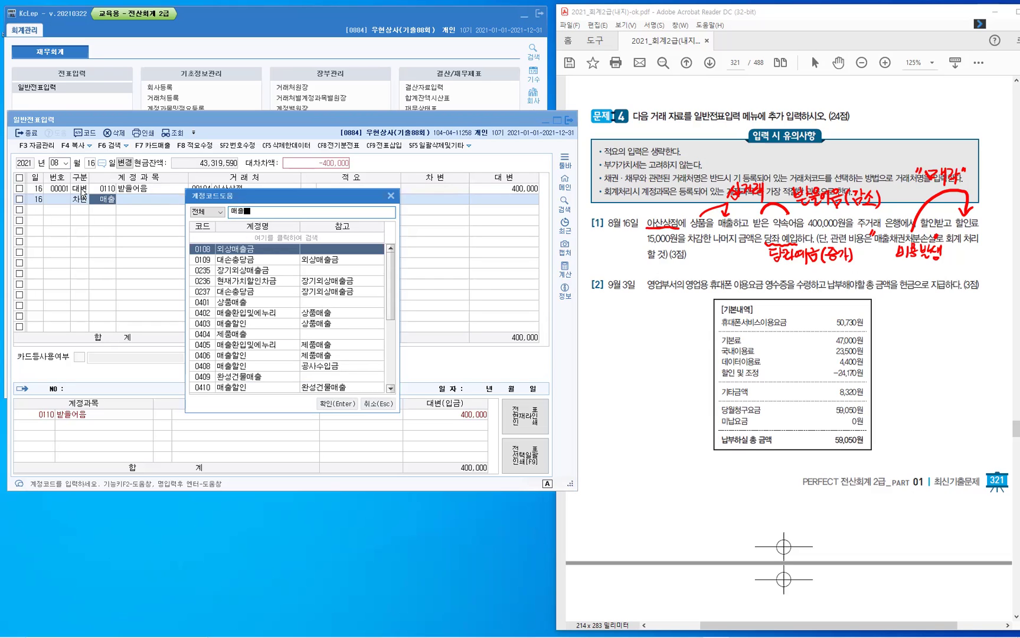
{"action": "type", "text": "채"}
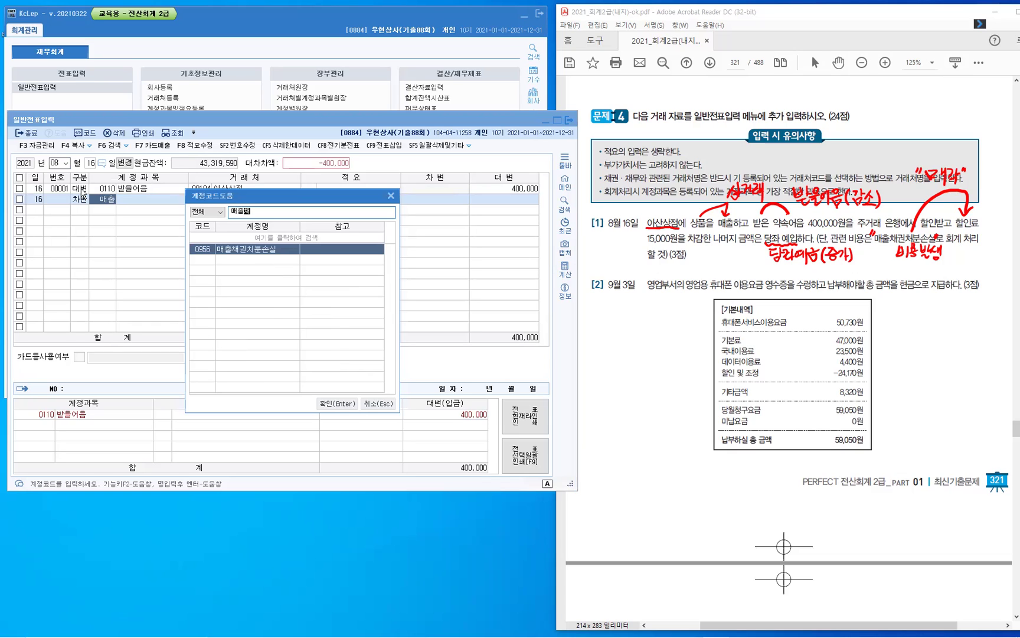
{"action": "key", "text": "Escape"}
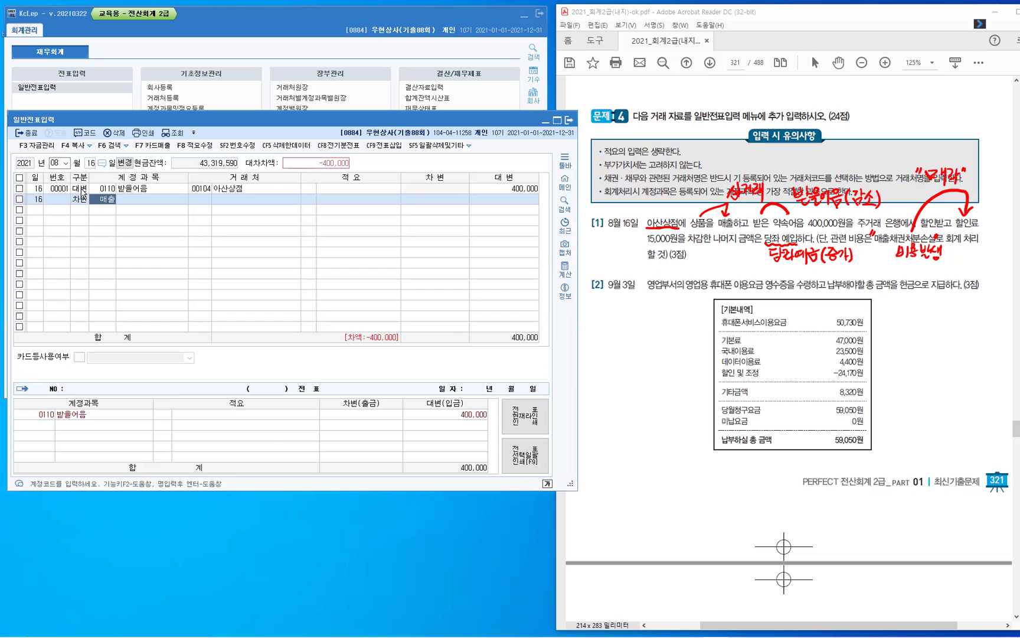
{"action": "key", "text": "Return"}
{"action": "key", "text": "Return"}
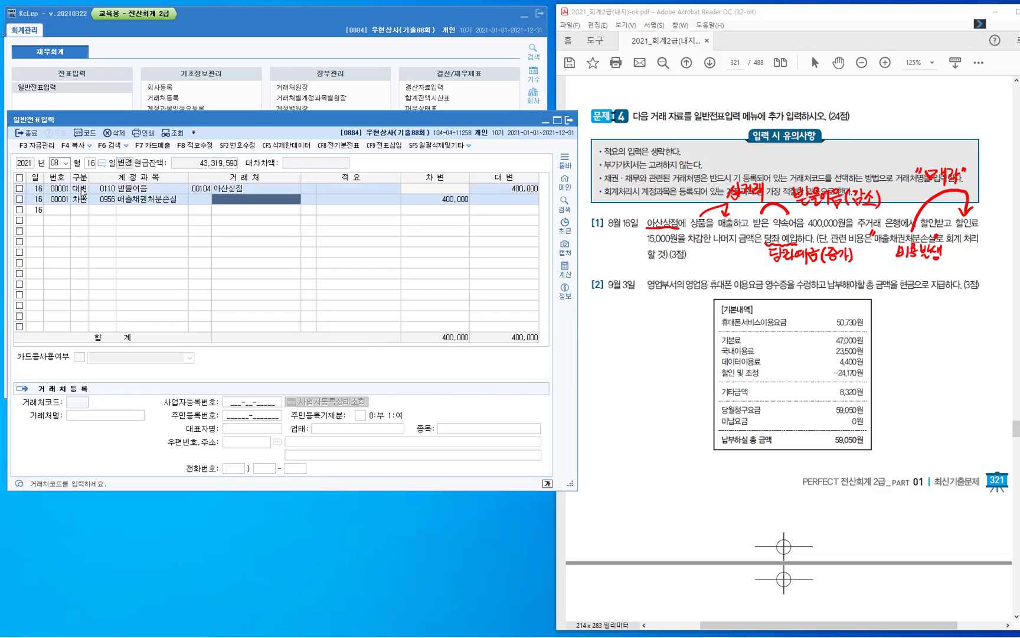
Clear the trading partner on the 매출채권처분손실 line and set its debit amount to 15,000.
{"action": "key", "text": "Return"}
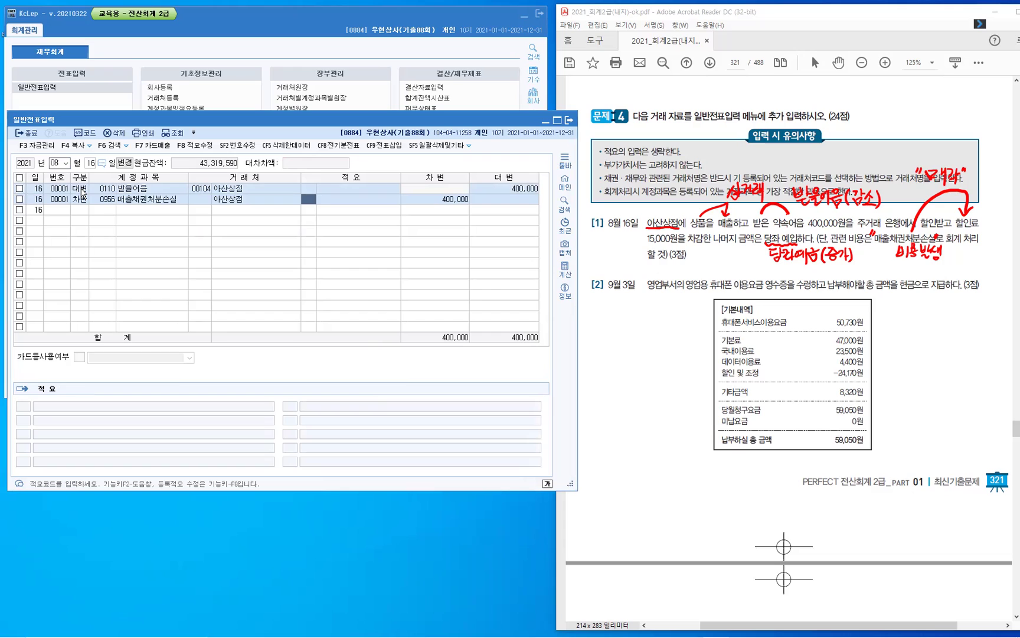
{"action": "key", "text": "Return"}
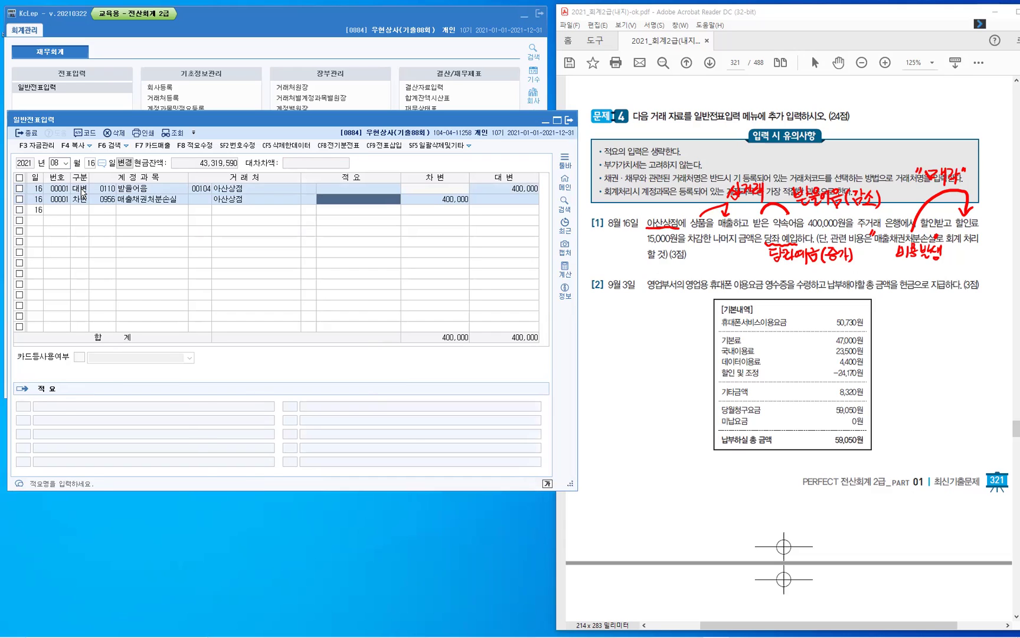
{"action": "key", "text": "Left"}
{"action": "key", "text": "Left"}
{"action": "key", "text": "BackSpace"}
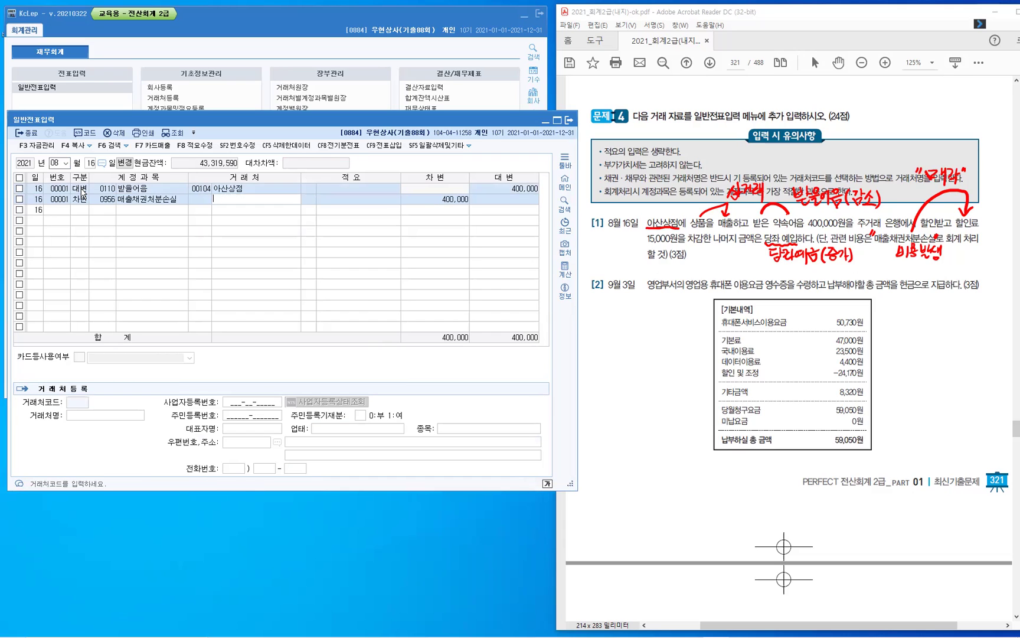
{"action": "key", "text": "Return"}
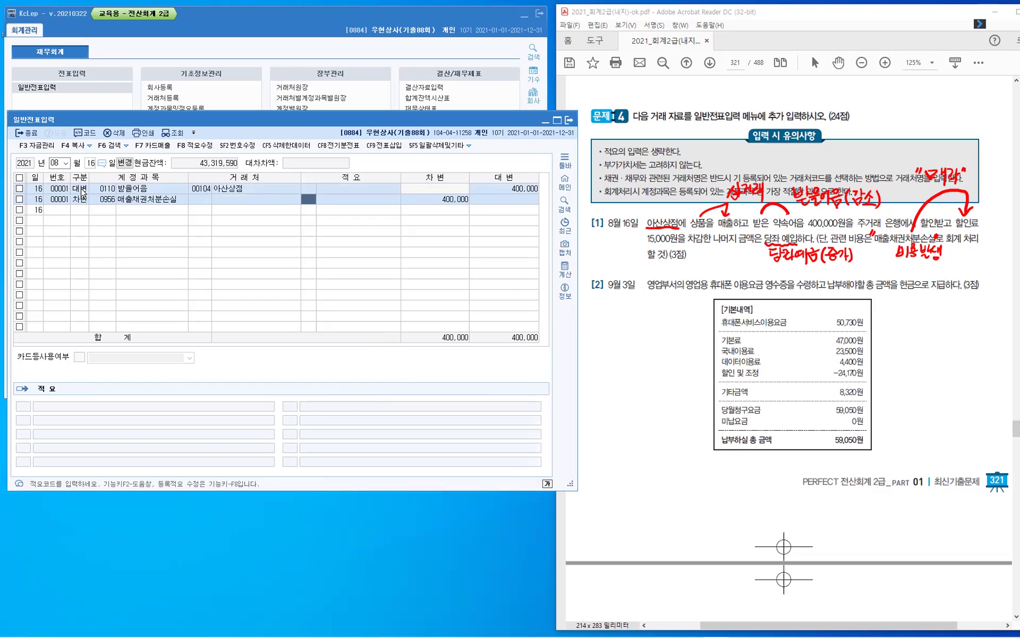
{"action": "key", "text": "Return"}
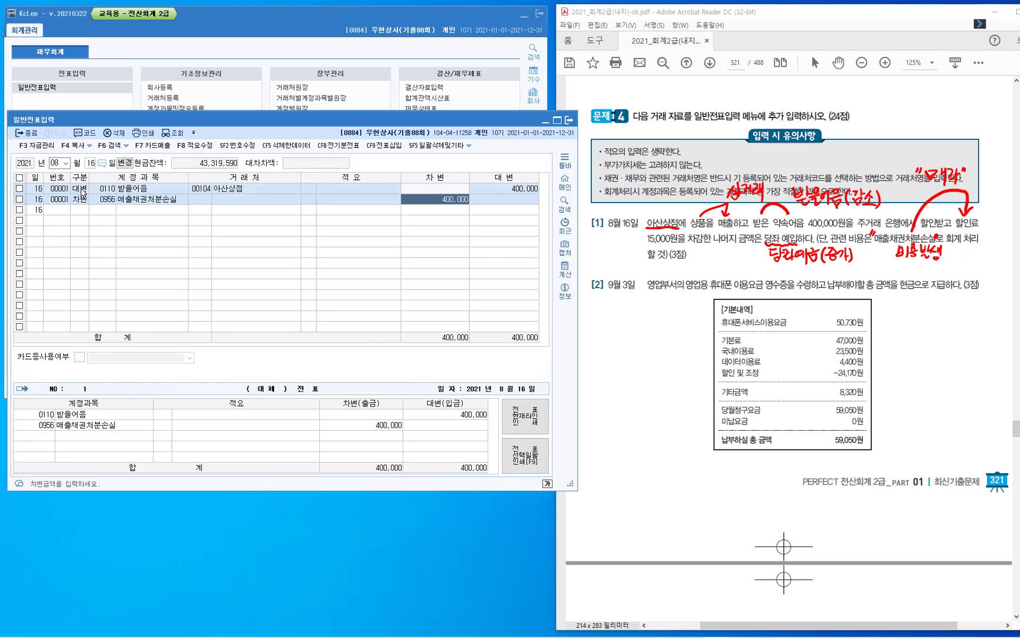
{"action": "type", "text": "15,000"}
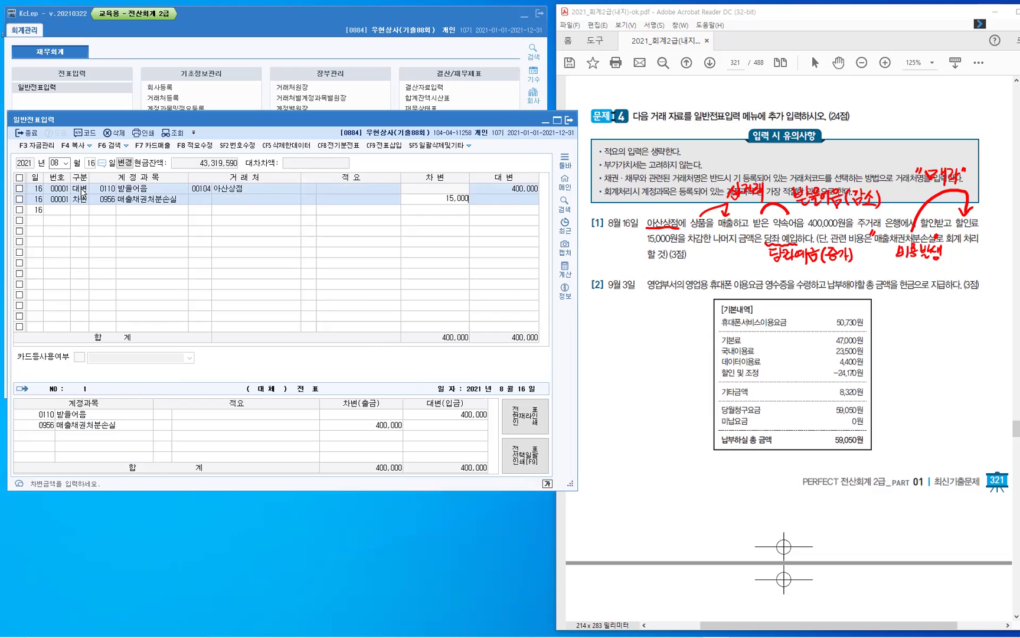
{"action": "key", "text": "Return"}
Add a debit (차변) line for account 0102 당좌예금 with 385,000, leaving trading partner and description blank.
{"action": "type", "text": "3"}
{"action": "key", "text": "Return"}
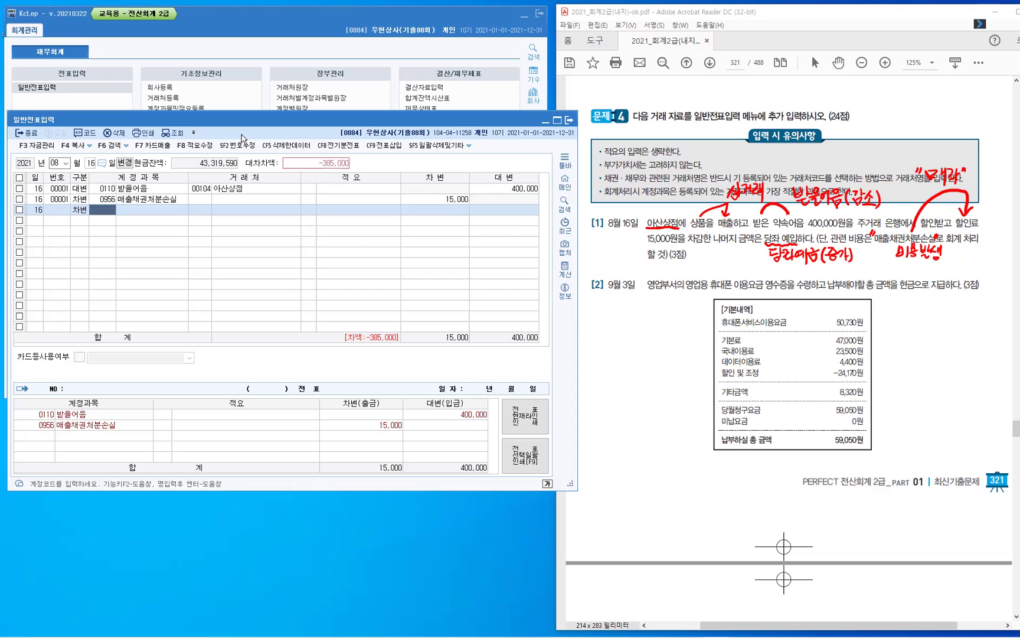
{"action": "type", "text": "102"}
{"action": "key", "text": "Return"}
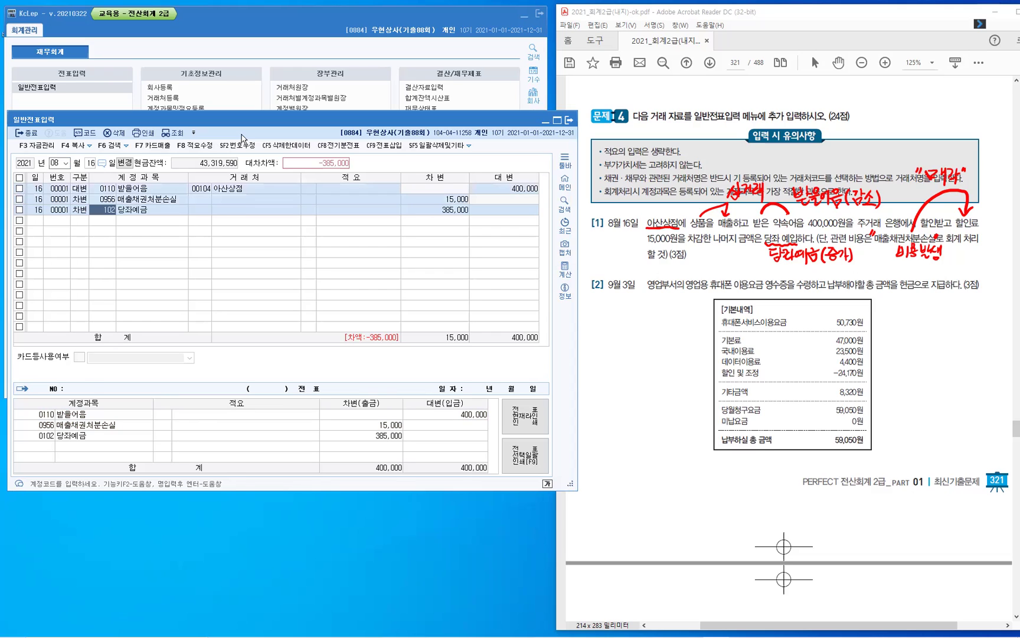
{"action": "key", "text": "Return"}
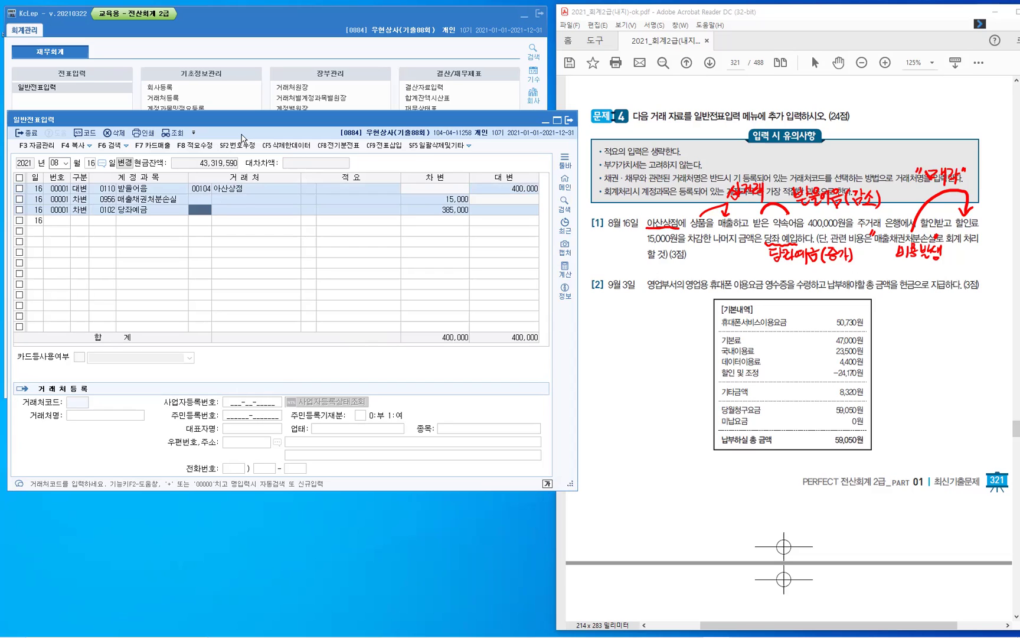
{"action": "key", "text": "Return"}
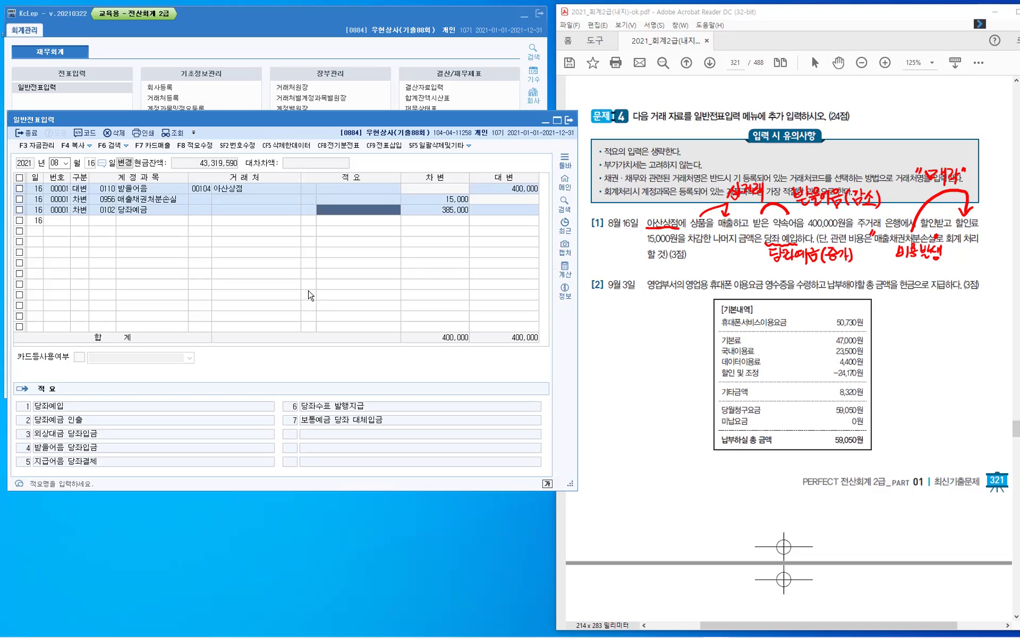
{"action": "key", "text": "Return"}
{"action": "key", "text": "Return"}
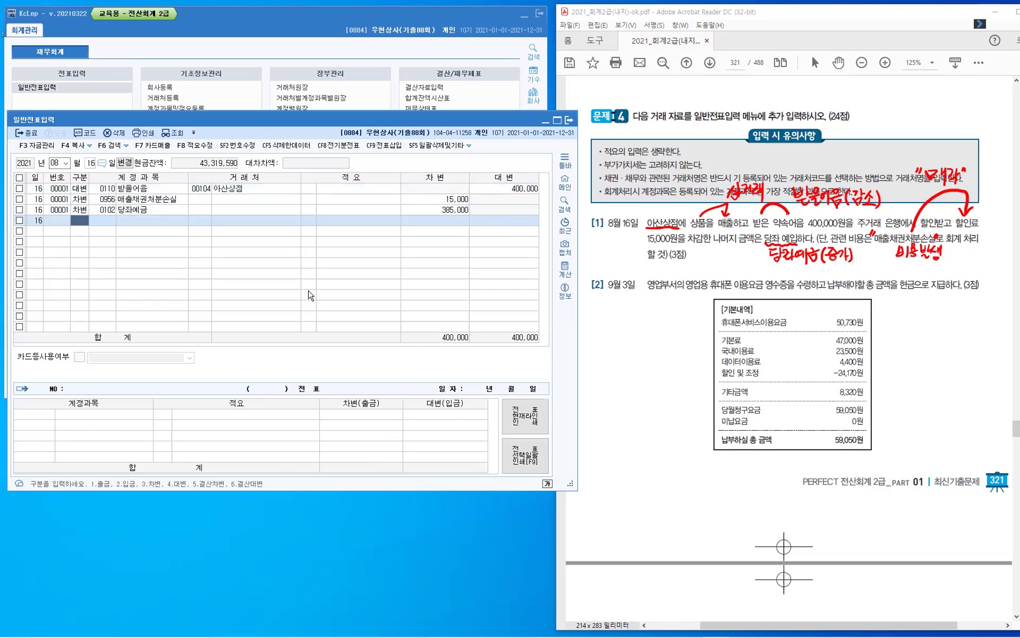
Check the completed August 16 voucher and change the voucher entry date to September 3.
{"action": "key", "text": "Up"}
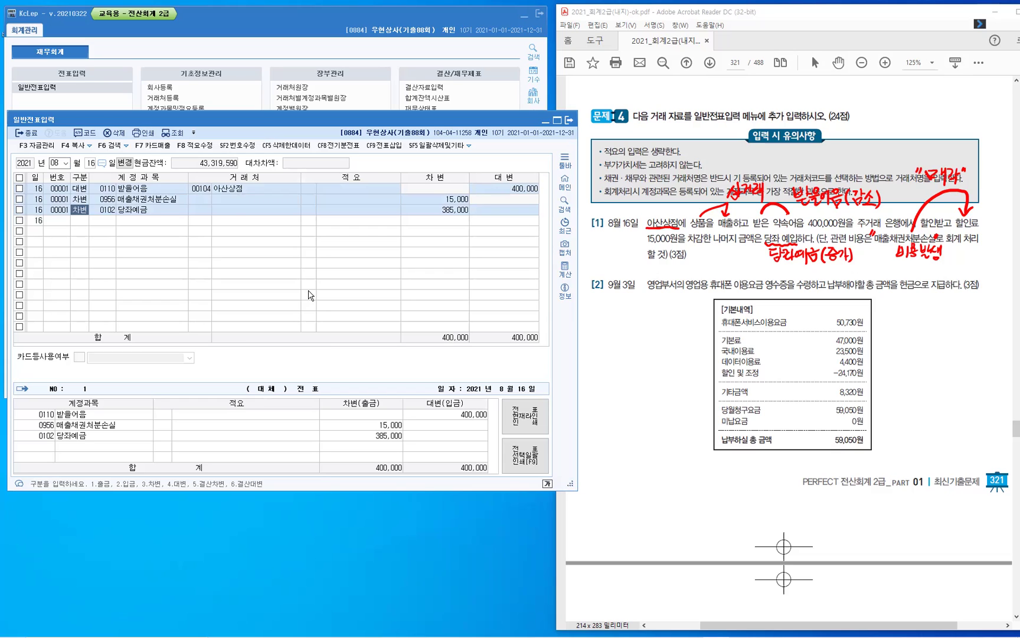
{"action": "key", "text": "Escape"}
{"action": "key", "text": "shift+Tab"}
{"action": "type", "text": "9"}
{"action": "key", "text": "Return"}
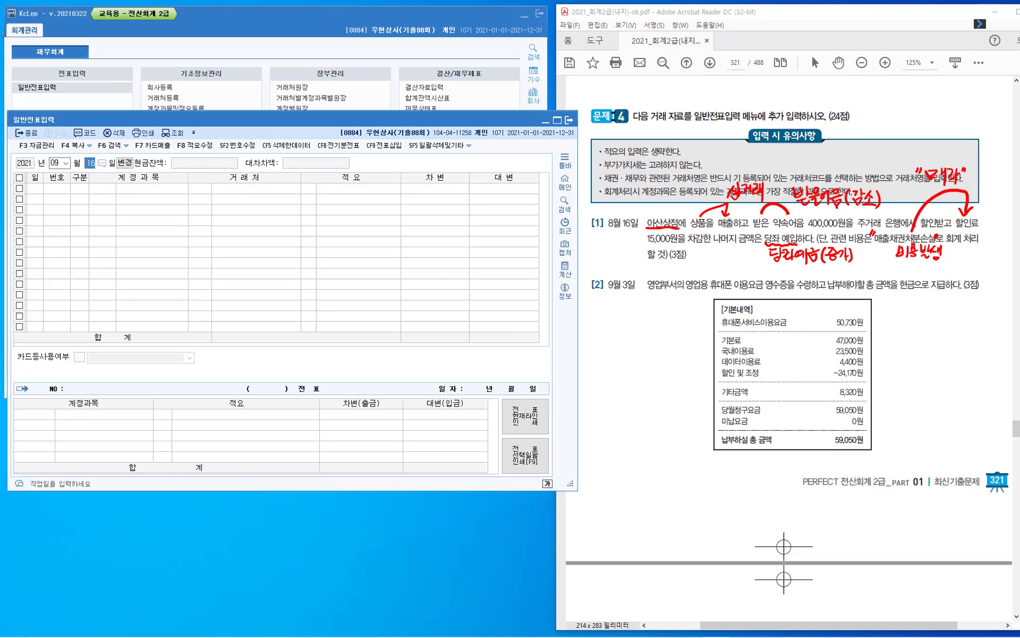
{"action": "type", "text": "3"}
{"action": "key", "text": "Return"}
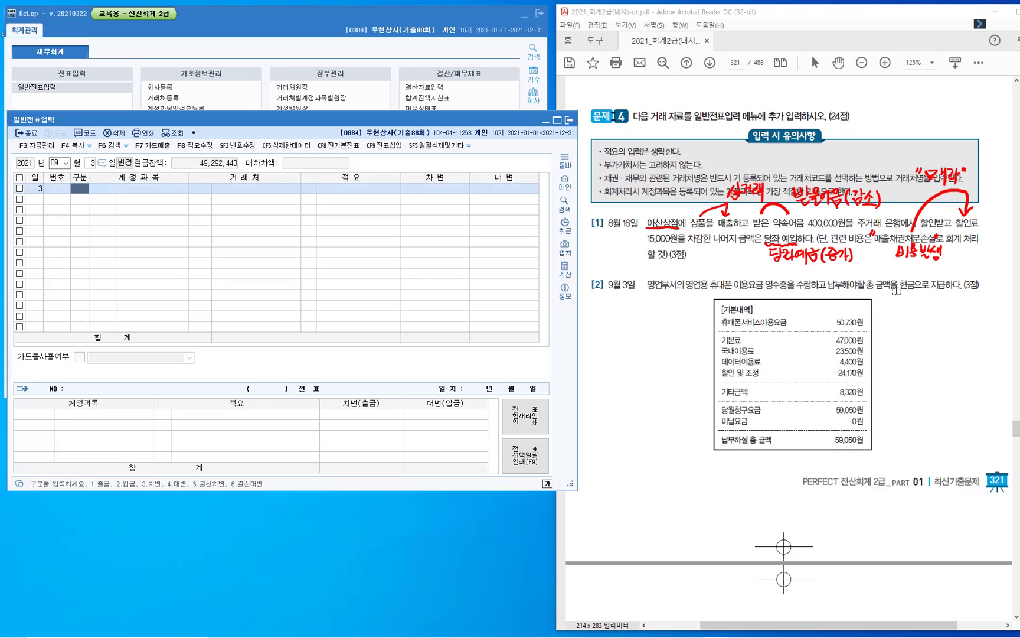
Highlight 현금 in the September 3 transaction and annotate it in pen with 통신비(판), marking the 59,050원 total payable.
{"action": "left_click_drag", "start_coordinate": [900, 285], "coordinate": [916, 285]}
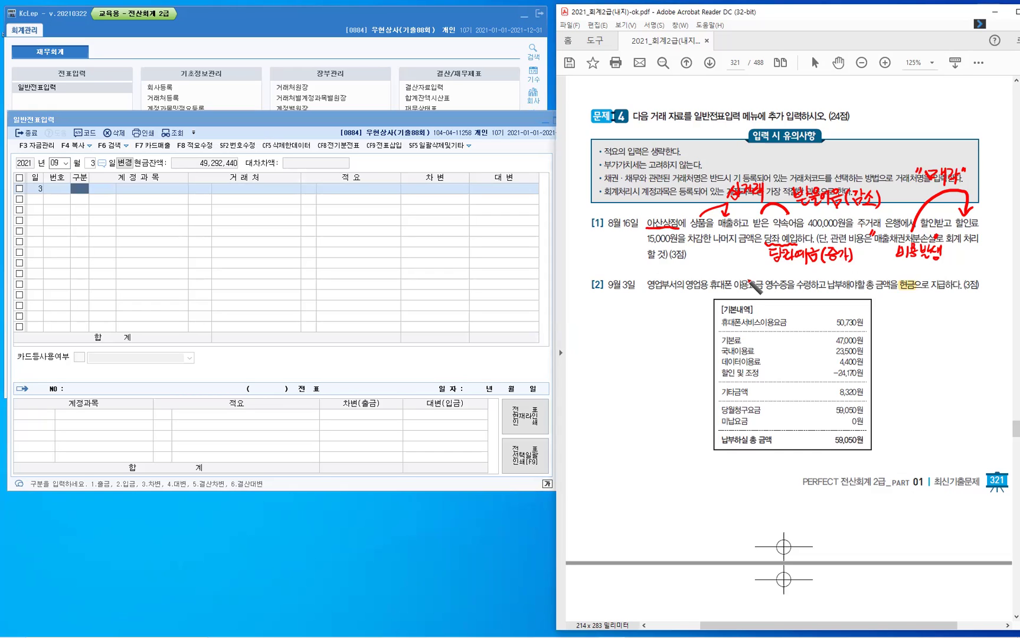
{"action": "left_click_drag", "start_coordinate": [710, 290], "coordinate": [764, 290]}
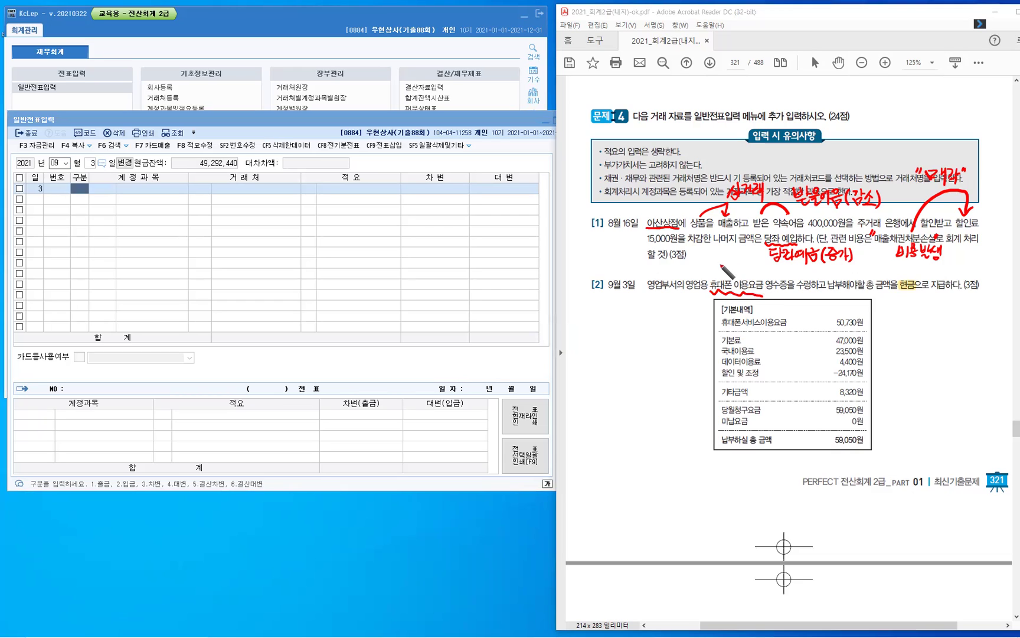
{"action": "mouse_move", "coordinate": [720, 260]}
{"action": "left_mouse_down"}
{"action": "mouse_move", "coordinate": [722, 273]}
{"action": "mouse_move", "coordinate": [735, 265]}
{"action": "mouse_move", "coordinate": [752, 278]}
{"action": "left_mouse_up"}
{"action": "left_click_drag", "start_coordinate": [658, 273], "coordinate": [670, 270]}
{"action": "mouse_move", "coordinate": [756, 260]}
{"action": "left_mouse_down"}
{"action": "mouse_move", "coordinate": [755, 276]}
{"action": "mouse_move", "coordinate": [766, 267]}
{"action": "left_mouse_up"}
{"action": "left_click_drag", "start_coordinate": [766, 259], "coordinate": [771, 277]}
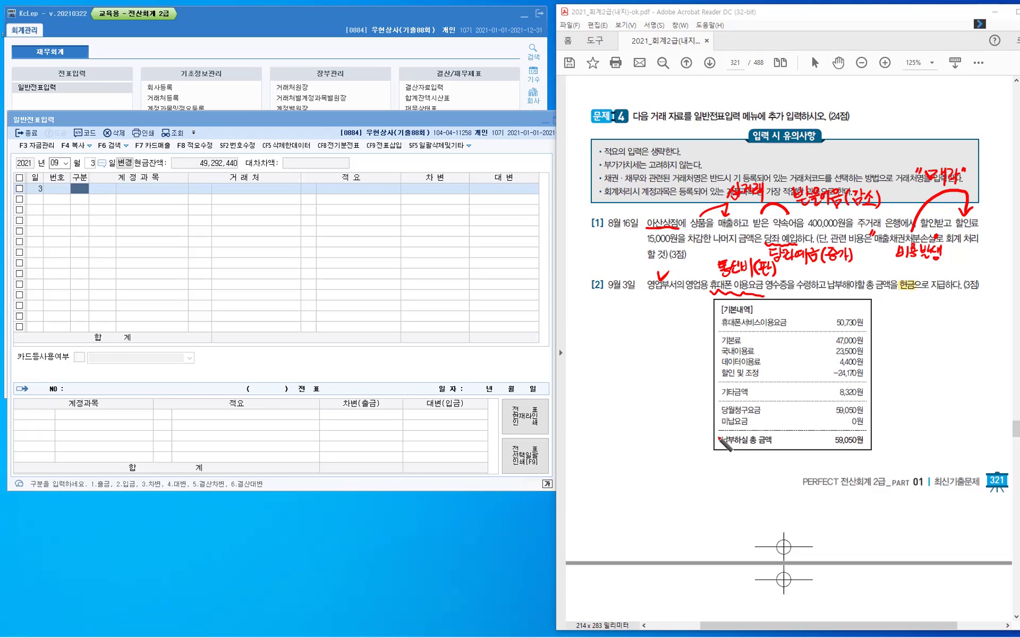
{"action": "left_click_drag", "start_coordinate": [721, 437], "coordinate": [716, 435]}
{"action": "left_click_drag", "start_coordinate": [834, 452], "coordinate": [870, 450]}
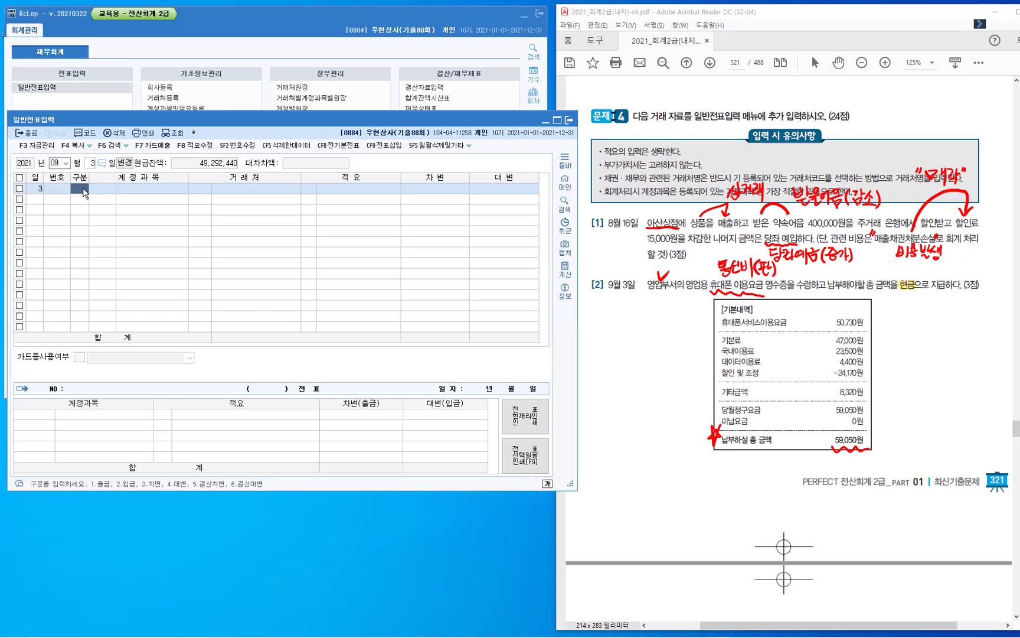
Add a cash payment (출금) line for September 3 with account 0814 통신비, the 판매관리비 one.
{"action": "type", "text": "1"}
{"action": "key", "text": "Return"}
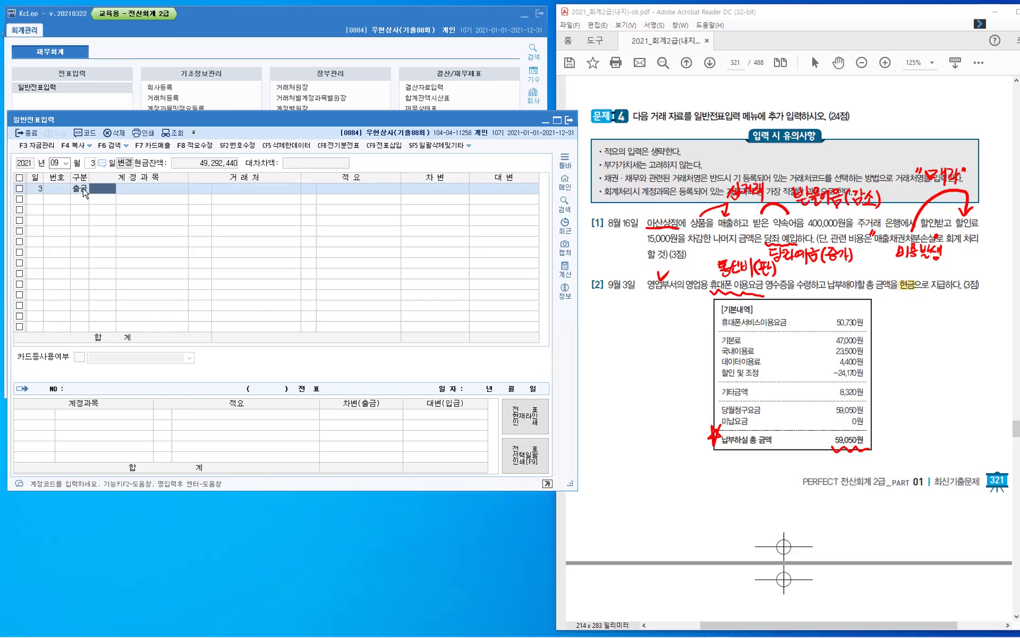
{"action": "type", "text": "통신"}
{"action": "key", "text": "Return"}
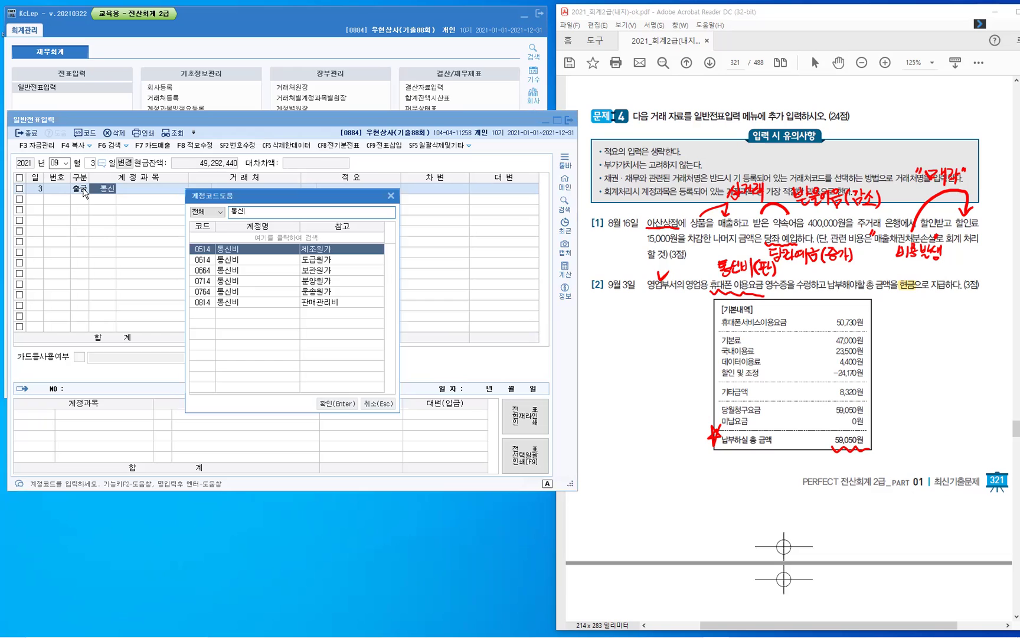
{"action": "key", "text": "Down"}
{"action": "key", "text": "Down"}
{"action": "key", "text": "Down"}
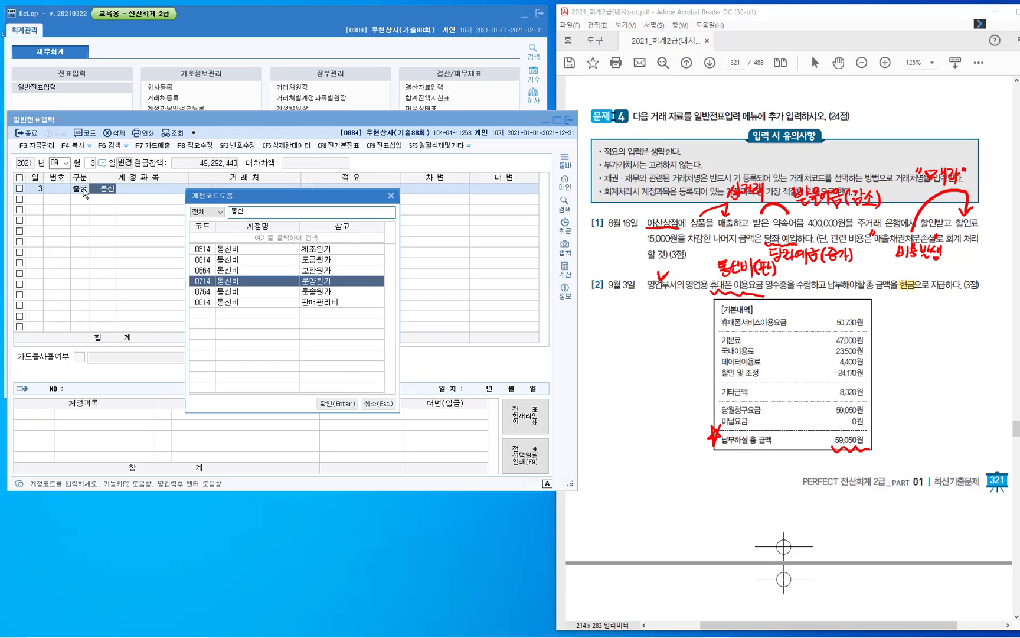
{"action": "key", "text": "Down"}
{"action": "key", "text": "Down"}
{"action": "key", "text": "Return"}
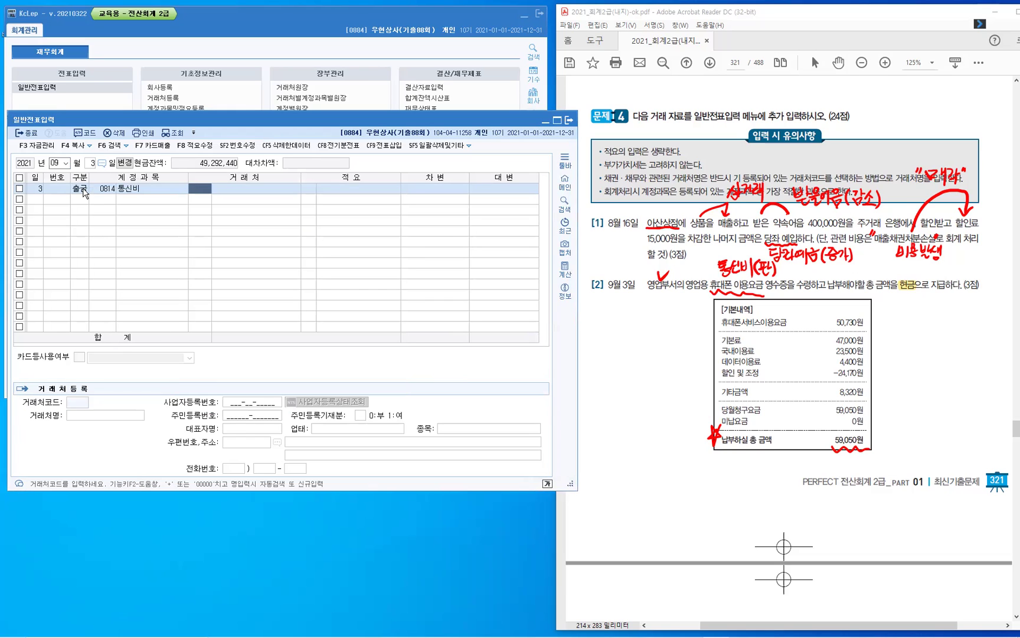
Leave the 통신비 line's trading partner and description blank, set its debit amount to 59,050, and view the resulting voucher.
{"action": "key", "text": "Return"}
{"action": "key", "text": "Return"}
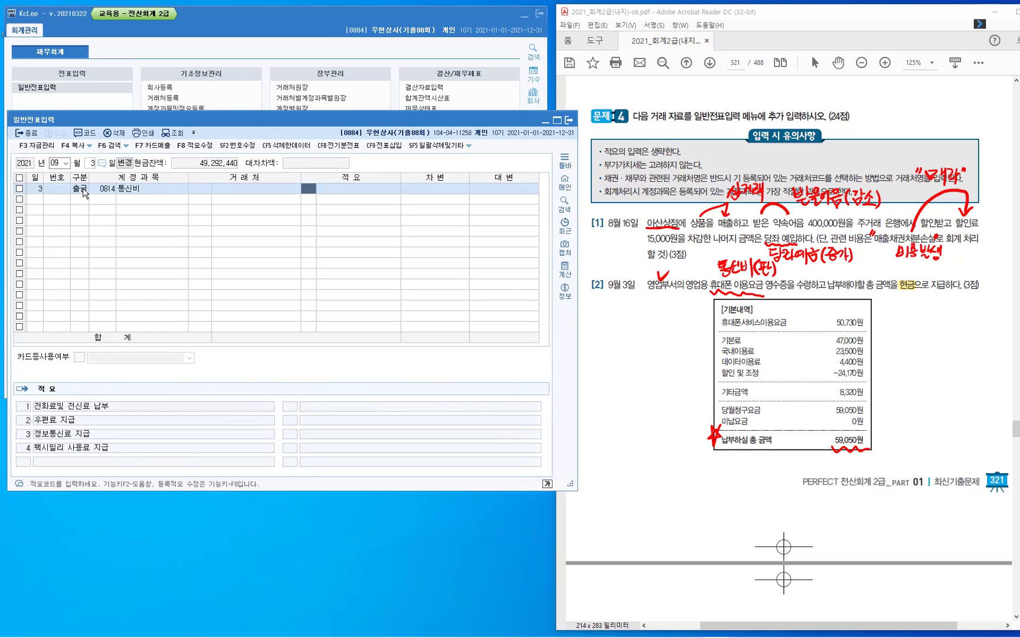
{"action": "key", "text": "Return"}
{"action": "type", "text": "59,050"}
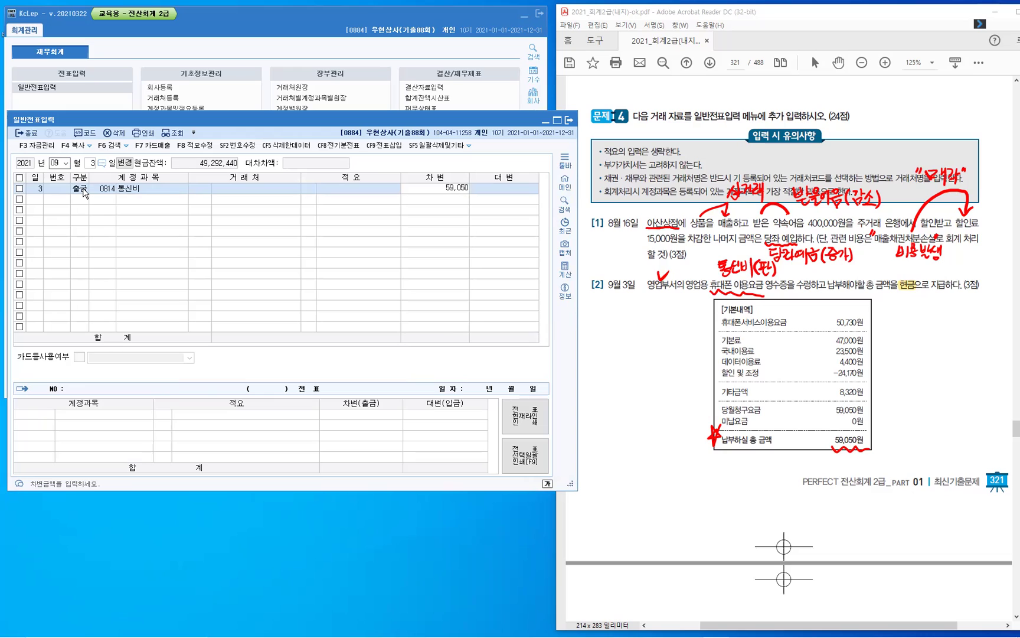
{"action": "key", "text": "Return"}
{"action": "left_click", "coordinate": [84, 190]}
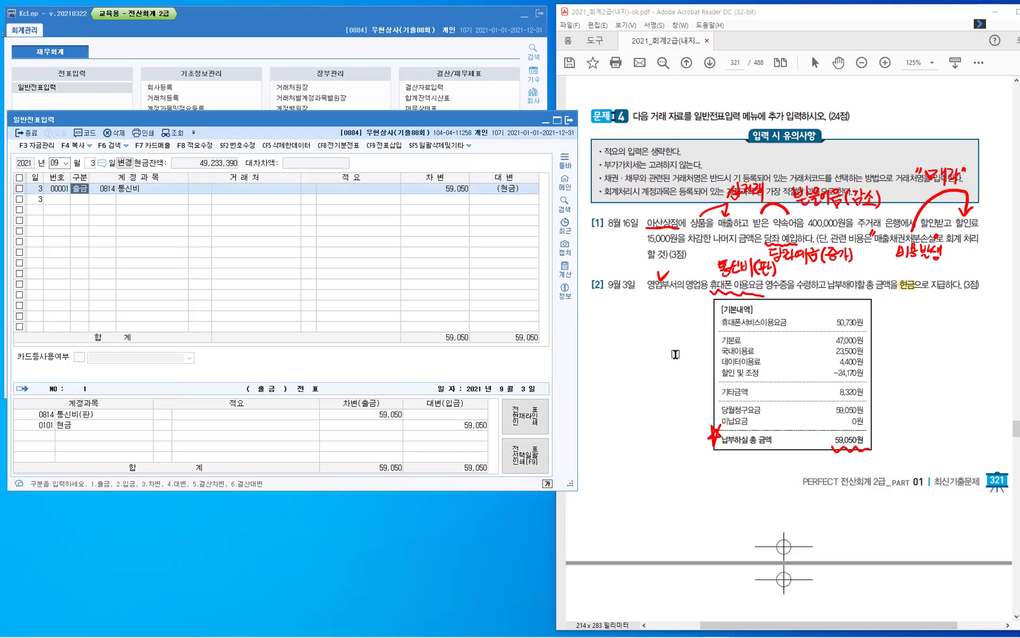
Clear the pen marks from the exam PDF and go to transaction 3 on page 322.
{"action": "left_click", "coordinate": [675, 354]}
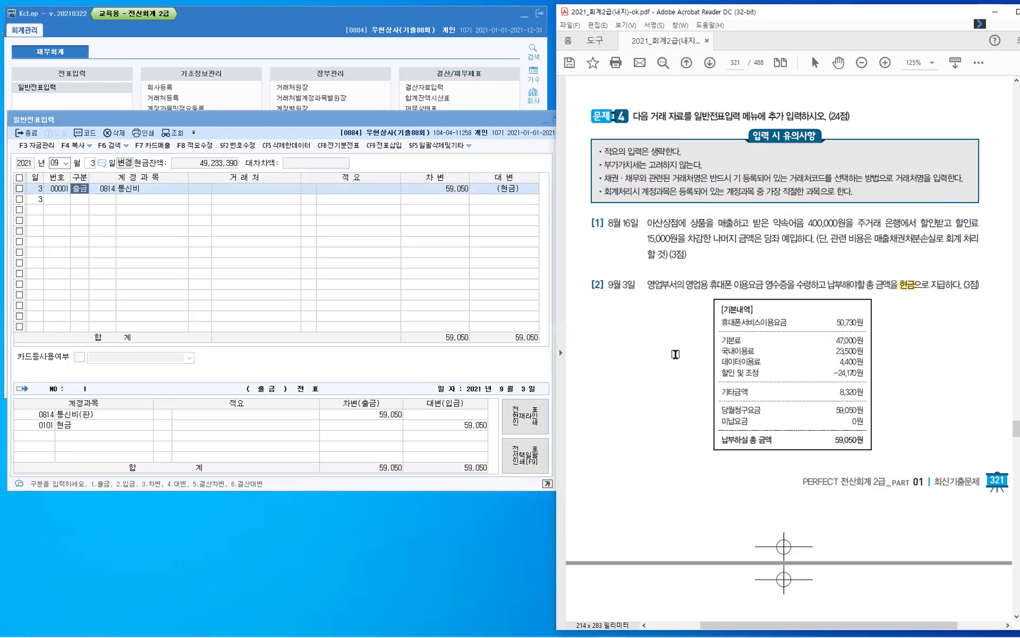
{"action": "scroll", "coordinate": [679, 351], "scroll_direction": "down", "scroll_amount": 10}
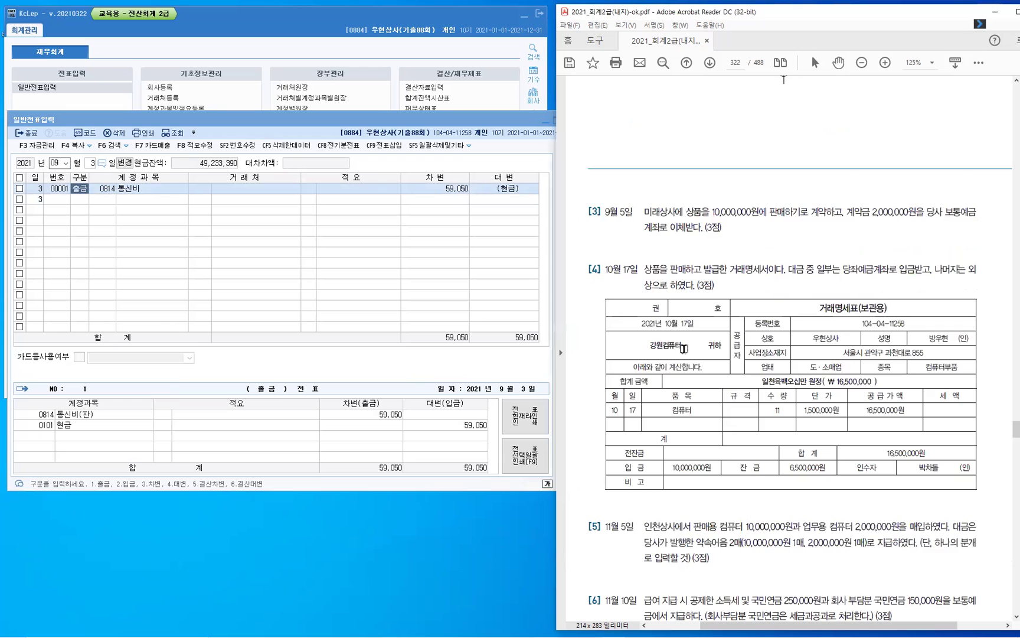
{"action": "scroll", "coordinate": [684, 348], "scroll_direction": "down", "scroll_amount": 3}
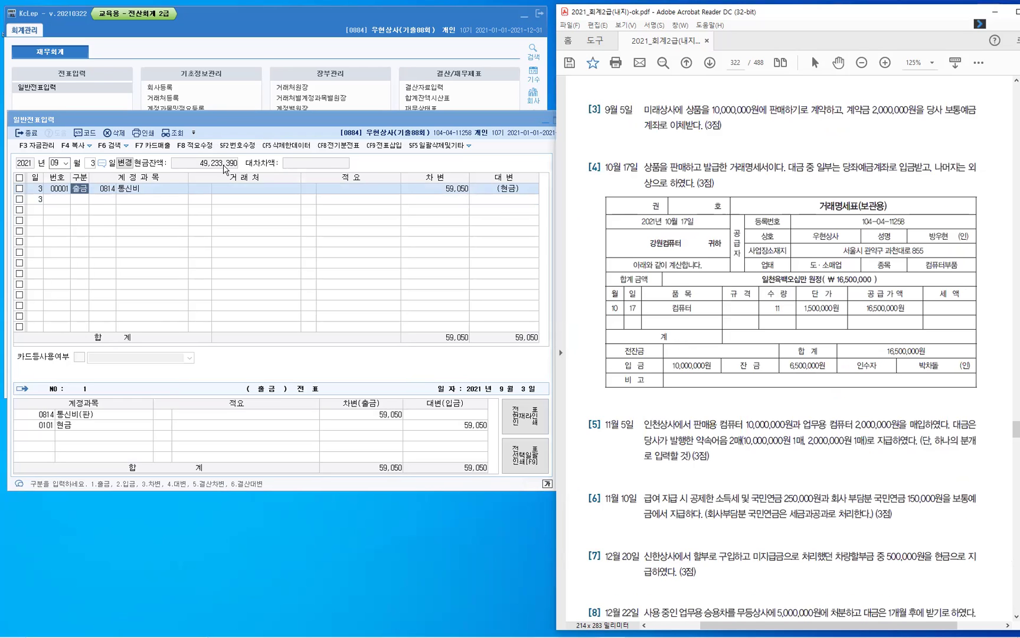
Change the voucher entry date to September 5.
{"action": "left_click", "coordinate": [93, 164]}
{"action": "left_click", "coordinate": [93, 164]}
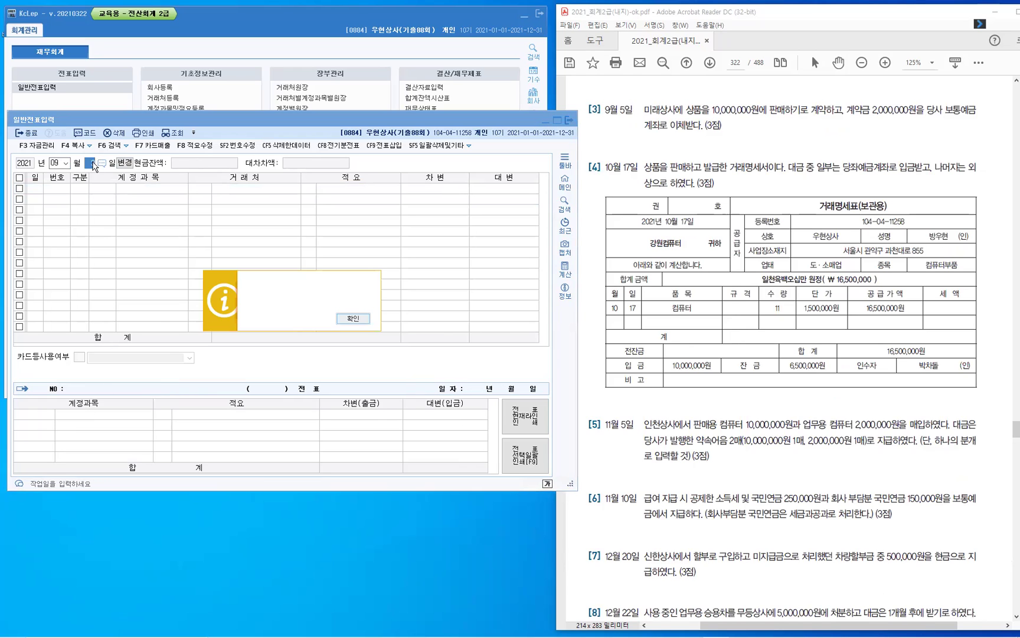
{"action": "key", "text": "Return"}
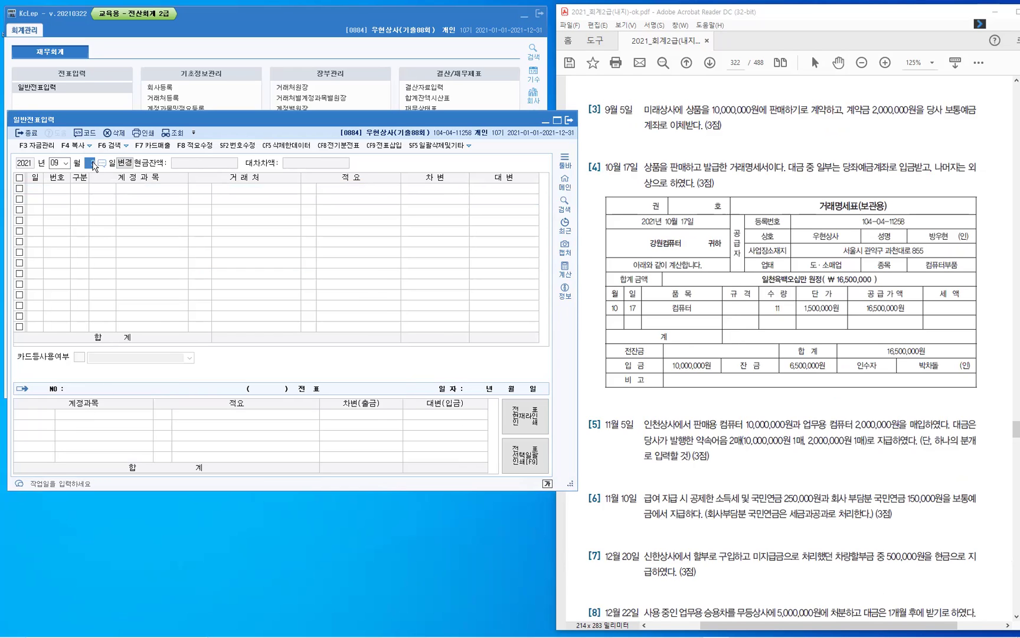
{"action": "type", "text": "5"}
{"action": "key", "text": "Return"}
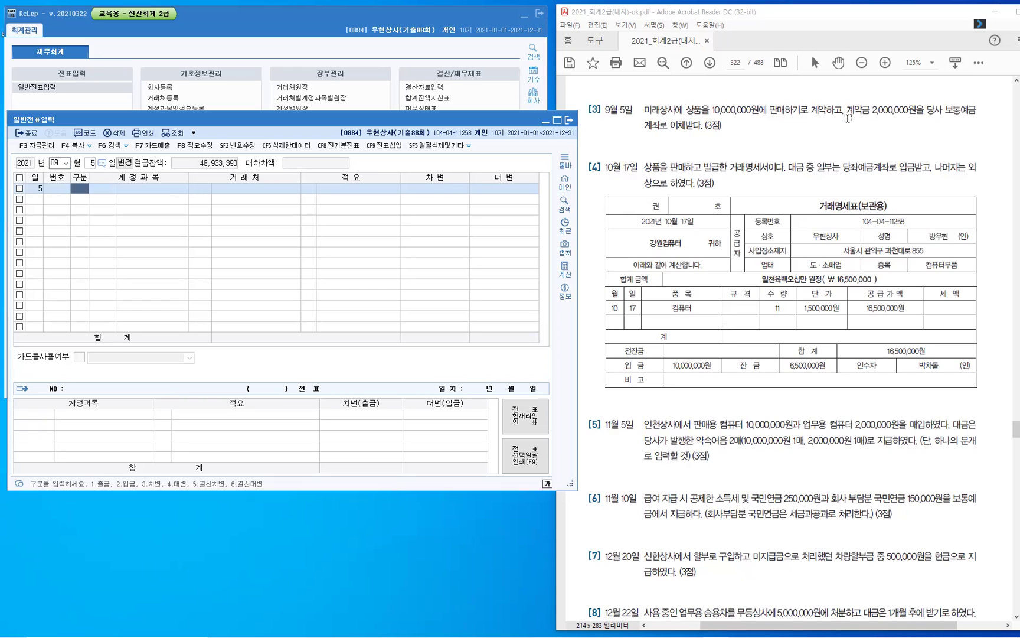
Highlight the 계약금 2,000,000원 phrase in transaction 3 and annotate it in pen with 선수금 and 증가, underlining 미래상사.
{"action": "left_click_drag", "start_coordinate": [847, 111], "coordinate": [978, 111]}
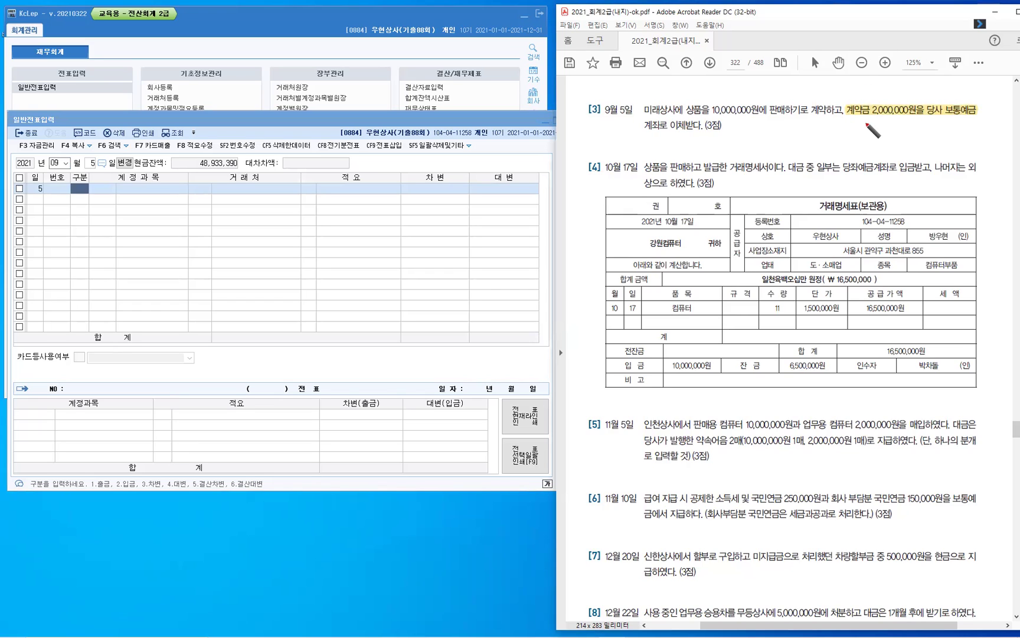
{"action": "mouse_move", "coordinate": [947, 108]}
{"action": "left_mouse_down"}
{"action": "mouse_move", "coordinate": [980, 111]}
{"action": "mouse_move", "coordinate": [970, 125]}
{"action": "left_mouse_up"}
{"action": "left_click_drag", "start_coordinate": [956, 129], "coordinate": [971, 136]}
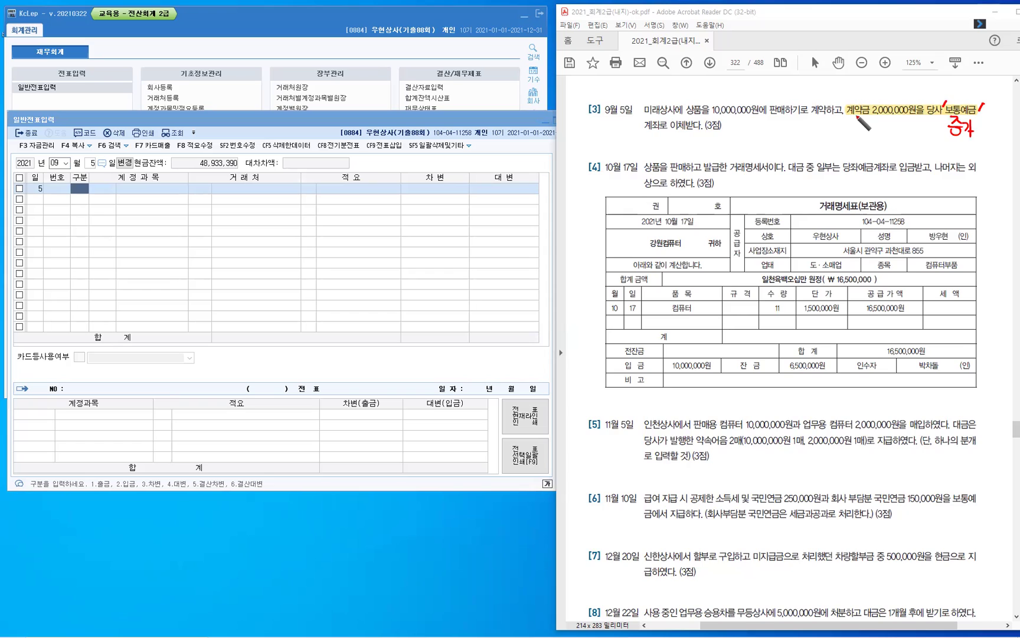
{"action": "left_click_drag", "start_coordinate": [861, 133], "coordinate": [855, 115]}
{"action": "left_click_drag", "start_coordinate": [851, 121], "coordinate": [875, 142]}
{"action": "left_click_drag", "start_coordinate": [695, 101], "coordinate": [708, 98]}
{"action": "mouse_move", "coordinate": [879, 126]}
{"action": "left_mouse_down"}
{"action": "mouse_move", "coordinate": [880, 145]}
{"action": "mouse_move", "coordinate": [898, 136]}
{"action": "mouse_move", "coordinate": [902, 147]}
{"action": "left_mouse_up"}
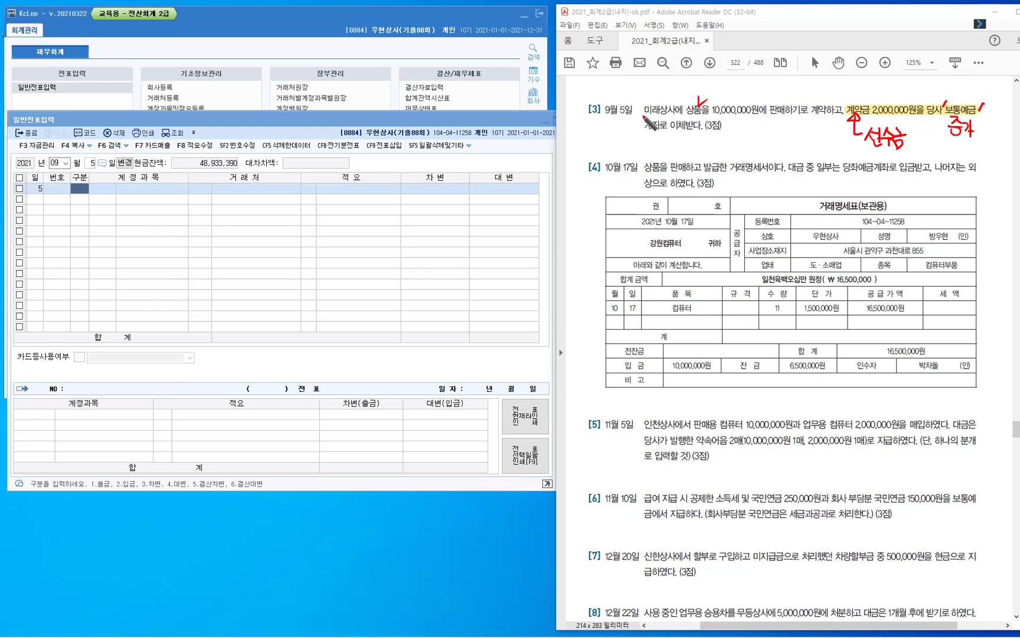
{"action": "left_click_drag", "start_coordinate": [643, 117], "coordinate": [669, 118]}
Add a debit (차변) line for account 0103 보통예금 with 2,000,000, leaving trading partner and description blank.
{"action": "left_click", "coordinate": [82, 186]}
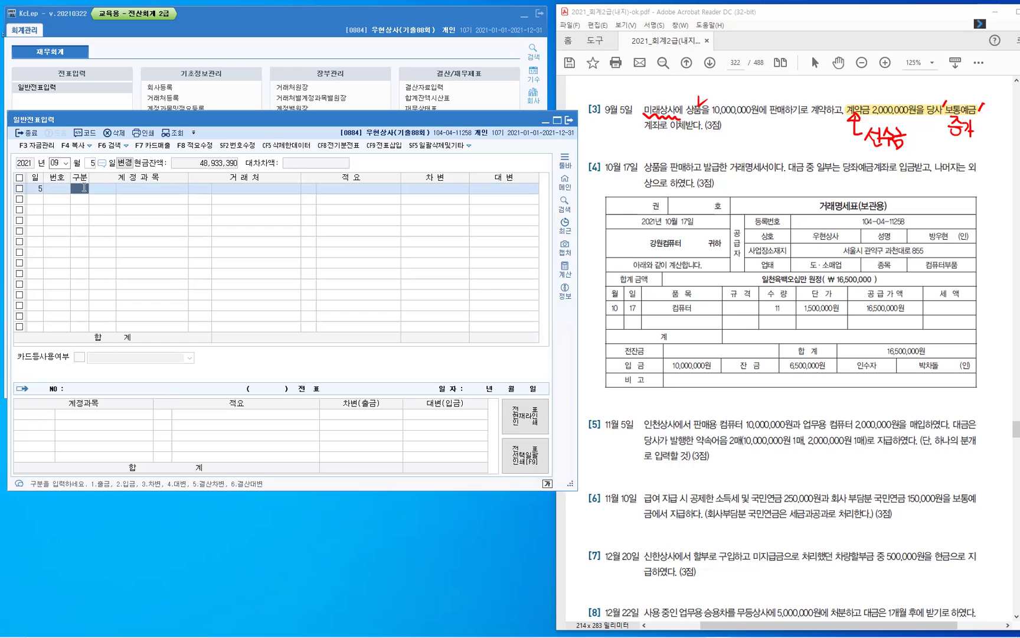
{"action": "type", "text": "3103"}
{"action": "key", "text": "Return"}
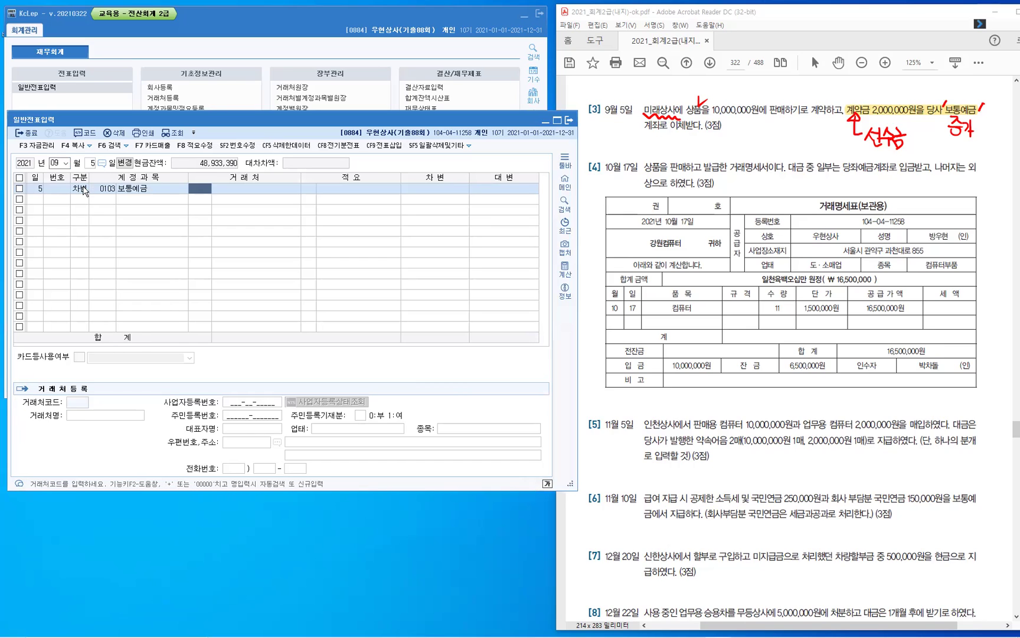
{"action": "key", "text": "Return"}
{"action": "key", "text": "Return"}
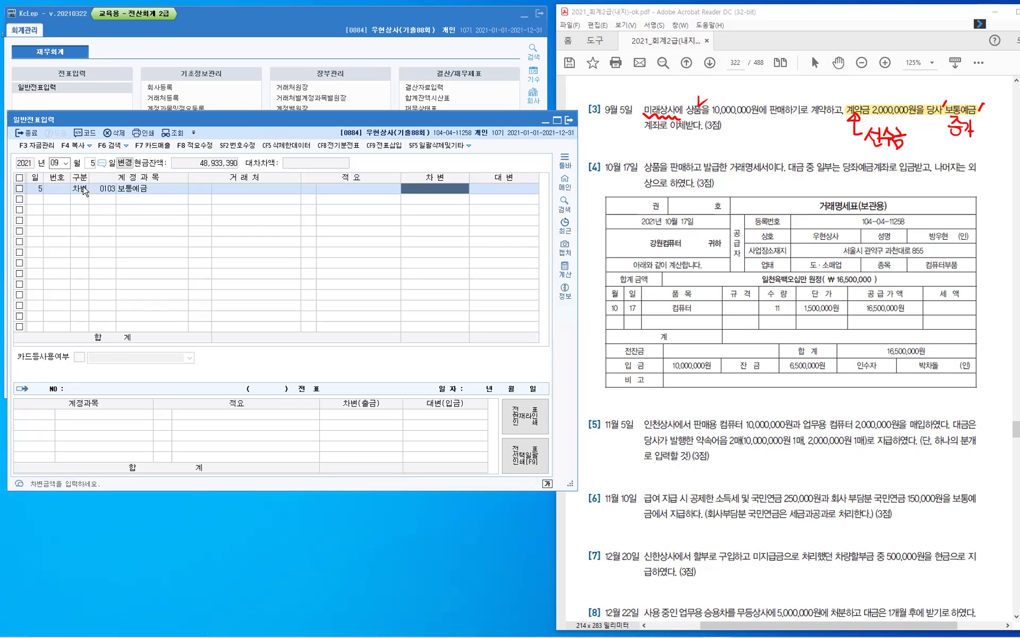
{"action": "type", "text": "2,000,000"}
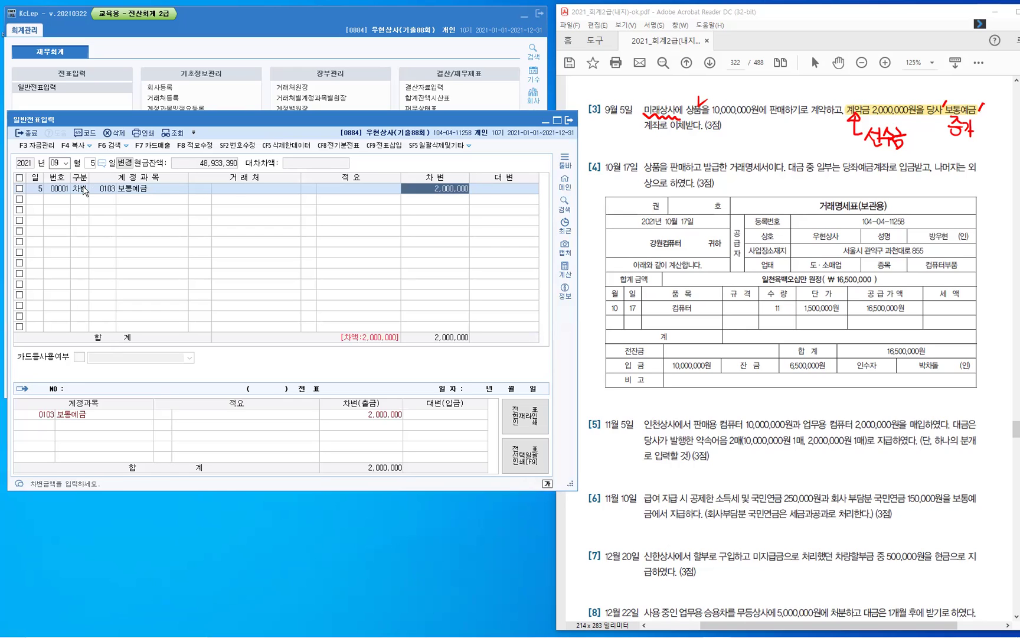
{"action": "key", "text": "Return"}
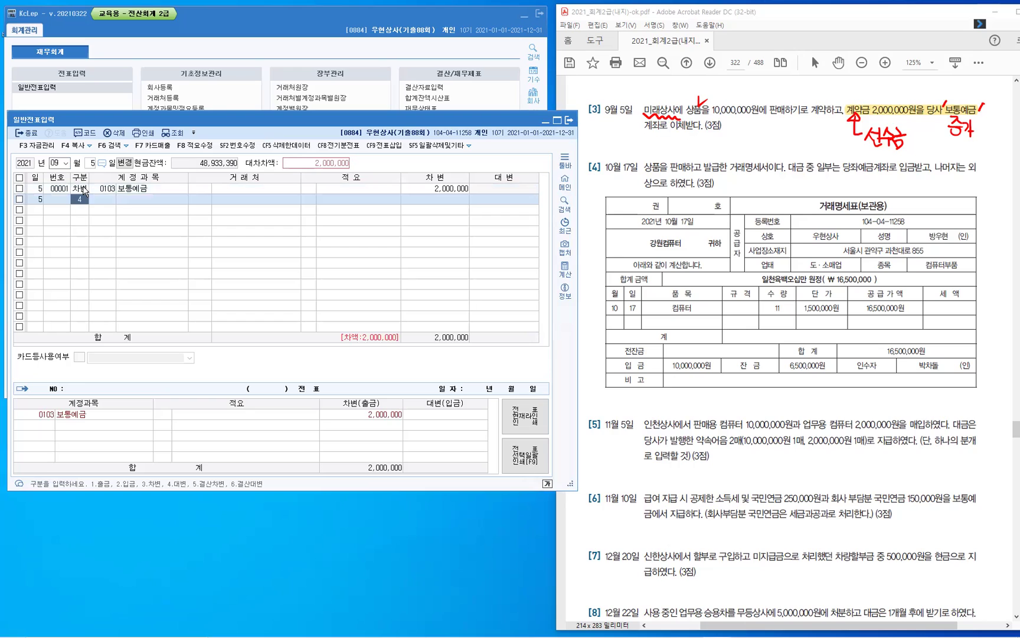
Add a credit (대변) line for account 0259 선수금 with trading partner 미래상사 and 2,000,000, leaving the description blank.
{"action": "key", "text": "Return"}
{"action": "type", "text": "259"}
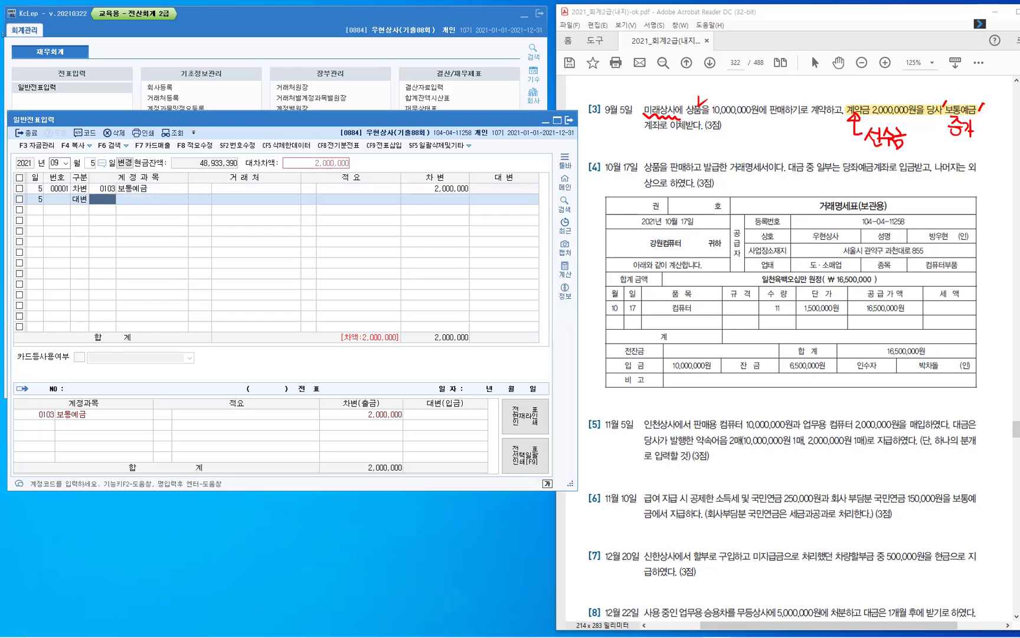
{"action": "key", "text": "Return"}
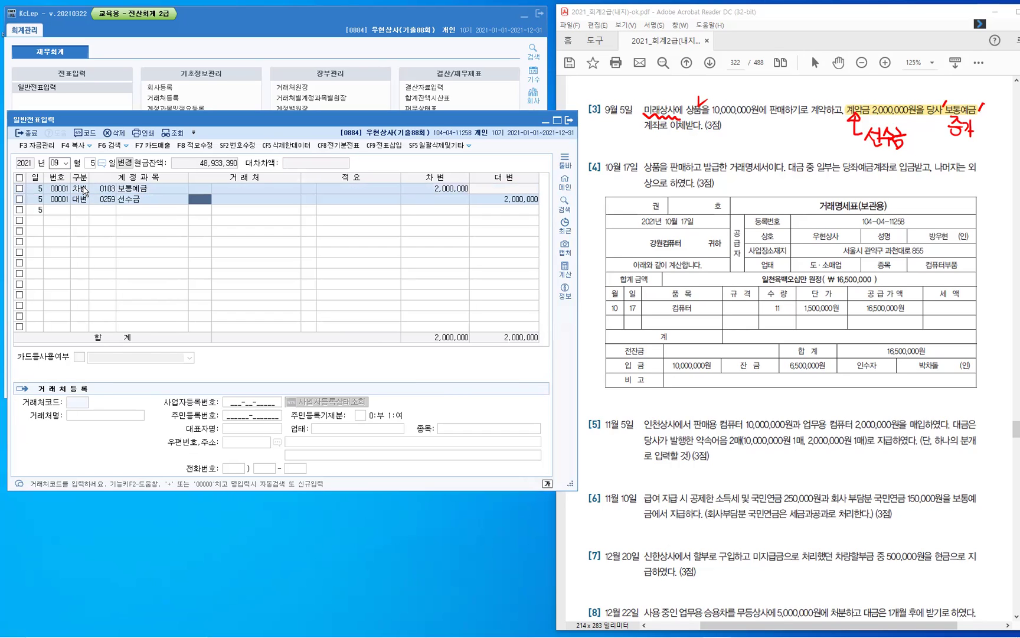
{"action": "type", "text": "미래"}
{"action": "key", "text": "Return"}
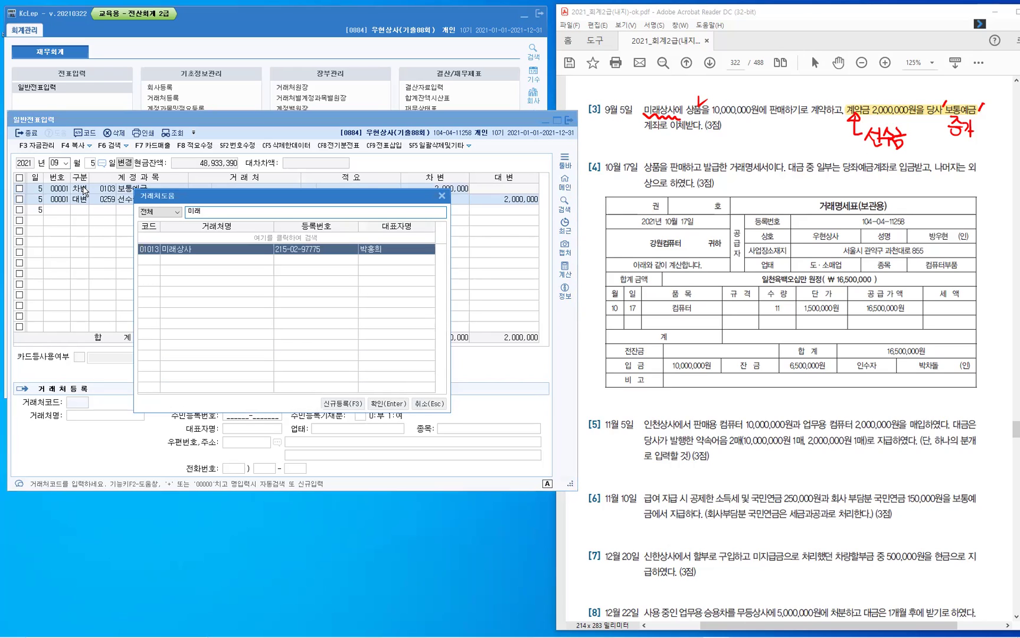
{"action": "key", "text": "Return"}
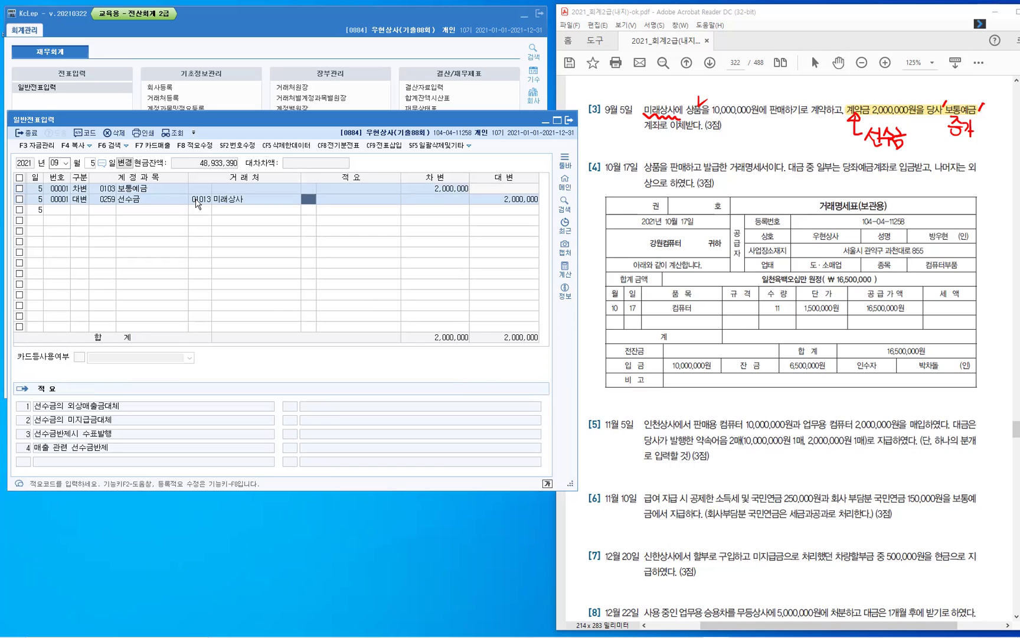
{"action": "key", "text": "Return"}
{"action": "key", "text": "Return"}
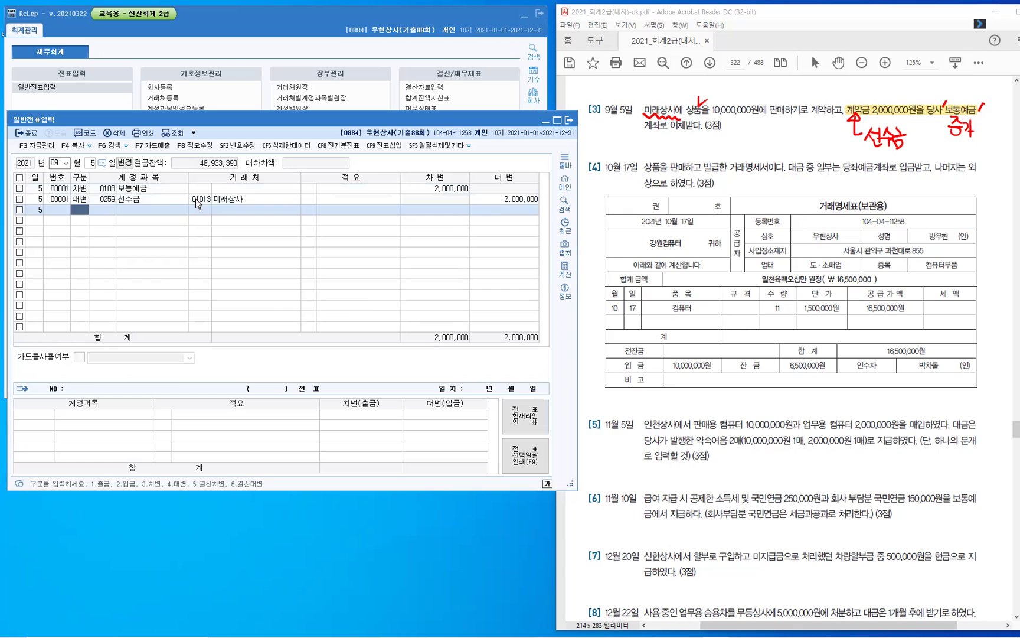
Change the voucher entry date to October 17.
{"action": "key", "text": "Escape"}
{"action": "key", "text": "shift+Tab"}
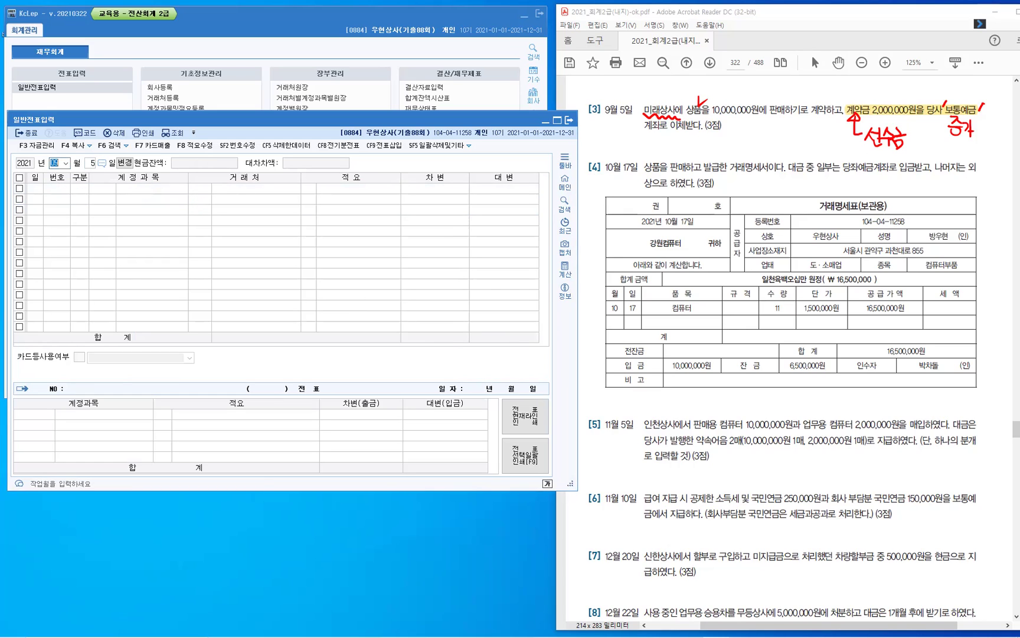
{"action": "type", "text": "1017"}
{"action": "key", "text": "Return"}
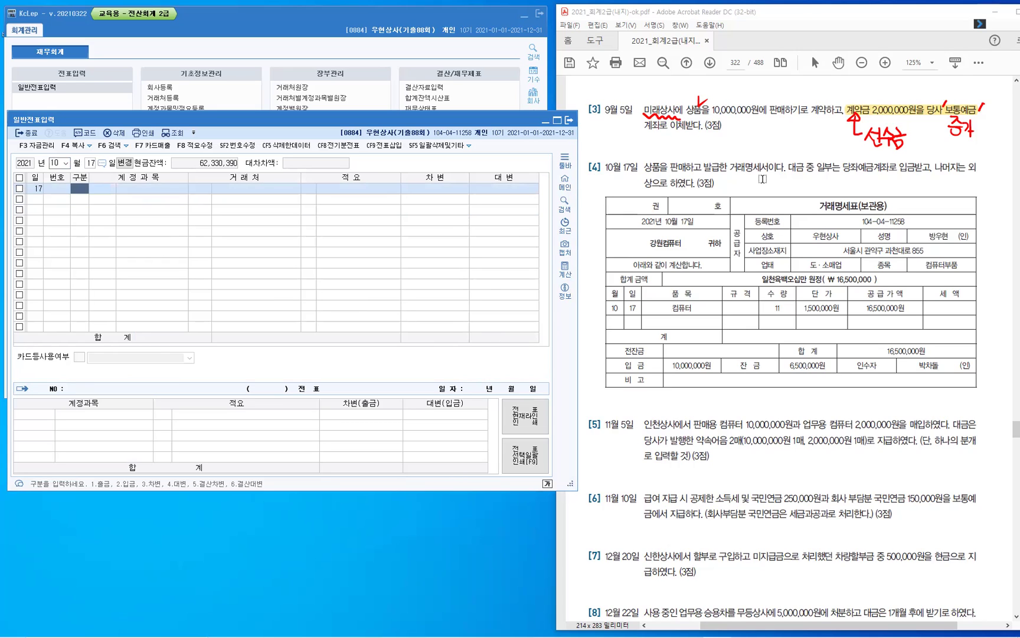
Annotate transaction 4 in pen: mark 판매 as 매출, underline 당좌예금 with 증가, and write 외상매출금 by the on-credit remainder.
{"action": "mouse_move", "coordinate": [658, 161]}
{"action": "left_mouse_down"}
{"action": "mouse_move", "coordinate": [679, 157]}
{"action": "mouse_move", "coordinate": [677, 167]}
{"action": "mouse_move", "coordinate": [700, 149]}
{"action": "left_mouse_up"}
{"action": "left_click_drag", "start_coordinate": [694, 151], "coordinate": [706, 149]}
{"action": "left_click_drag", "start_coordinate": [693, 154], "coordinate": [710, 153]}
{"action": "left_click_drag", "start_coordinate": [698, 156], "coordinate": [707, 161]}
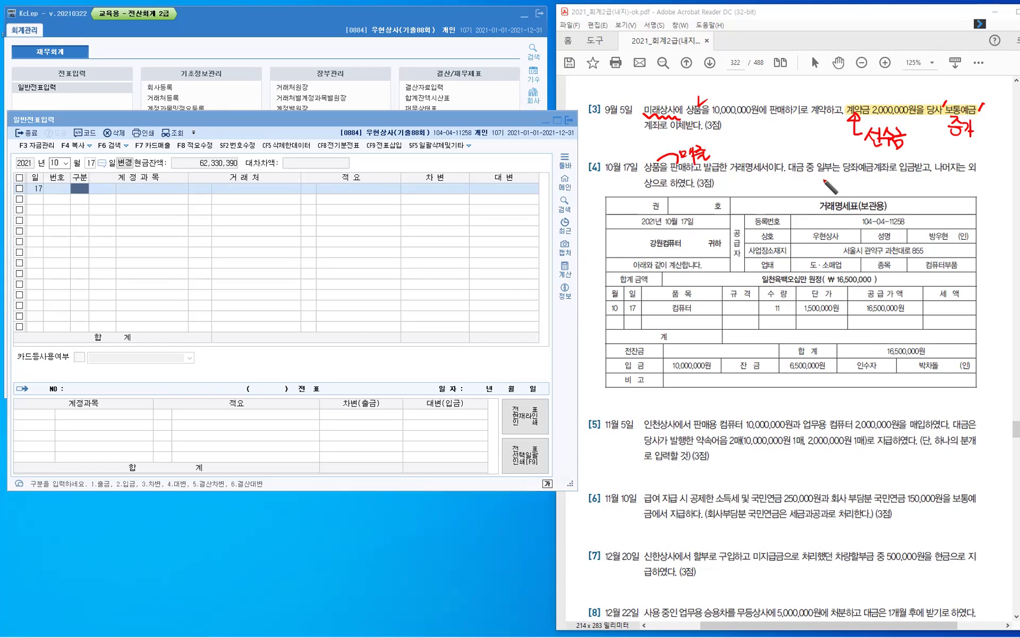
{"action": "left_click_drag", "start_coordinate": [839, 175], "coordinate": [879, 176]}
{"action": "left_click_drag", "start_coordinate": [845, 176], "coordinate": [875, 188]}
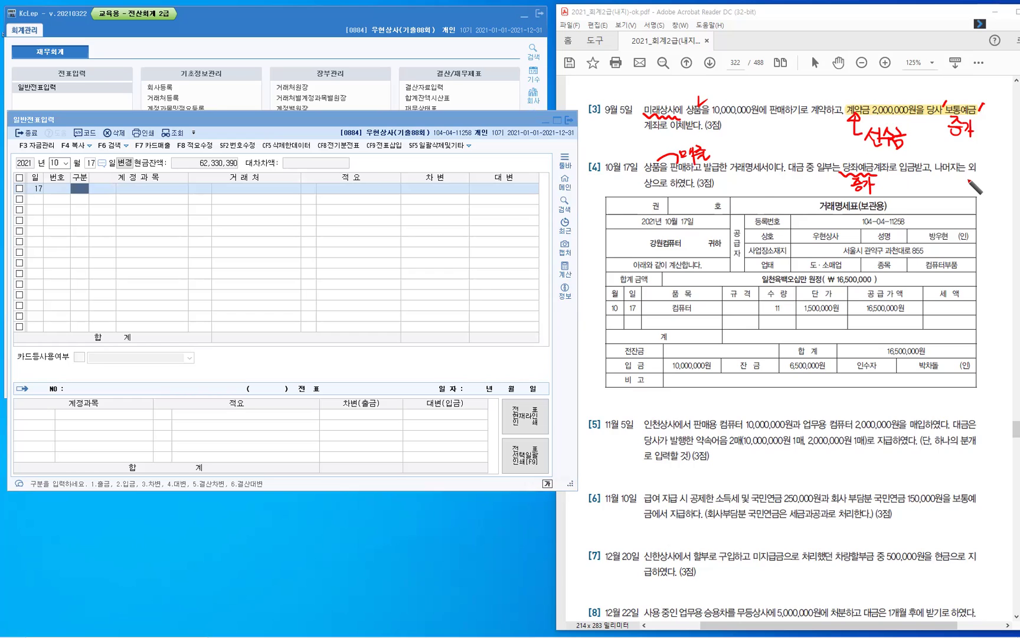
{"action": "mouse_move", "coordinate": [935, 177]}
{"action": "left_mouse_down"}
{"action": "mouse_move", "coordinate": [945, 188]}
{"action": "mouse_move", "coordinate": [984, 181]}
{"action": "mouse_move", "coordinate": [985, 195]}
{"action": "left_mouse_up"}
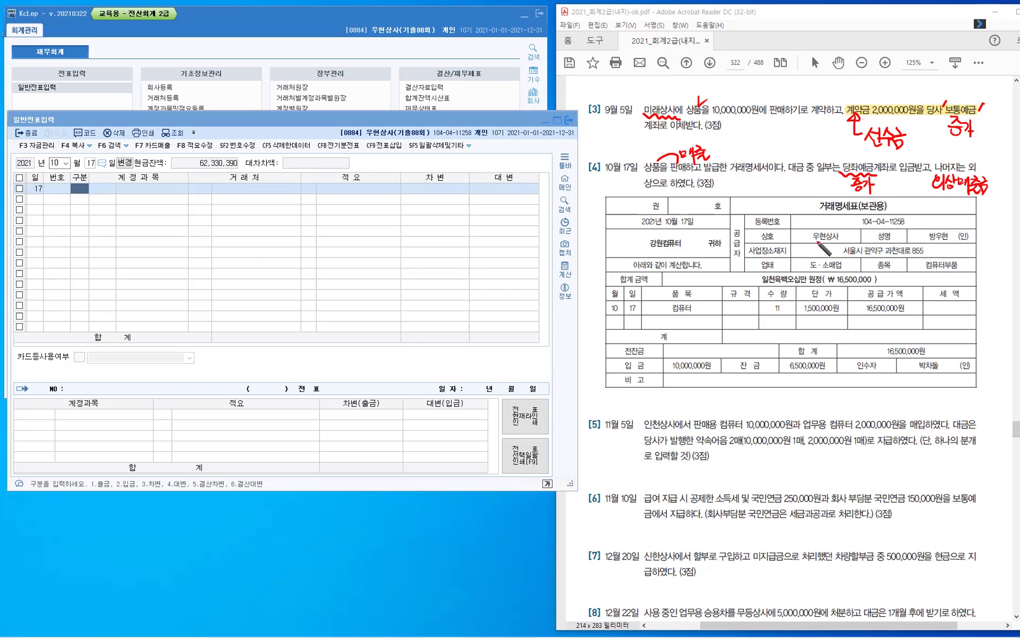
Mark 강원컴퓨터 and underline 16,500,000원 in the transaction statement, labelling 10,000,000원 as 당·예 and 6,500,000원 as 외상.
{"action": "left_click_drag", "start_coordinate": [644, 235], "coordinate": [688, 244]}
{"action": "left_click_drag", "start_coordinate": [862, 314], "coordinate": [907, 317]}
{"action": "mouse_move", "coordinate": [682, 376]}
{"action": "left_mouse_down"}
{"action": "mouse_move", "coordinate": [697, 380]}
{"action": "mouse_move", "coordinate": [691, 390]}
{"action": "mouse_move", "coordinate": [701, 382]}
{"action": "left_mouse_up"}
{"action": "left_click_drag", "start_coordinate": [708, 376], "coordinate": [714, 392]}
{"action": "left_click_drag", "start_coordinate": [719, 370], "coordinate": [719, 396]}
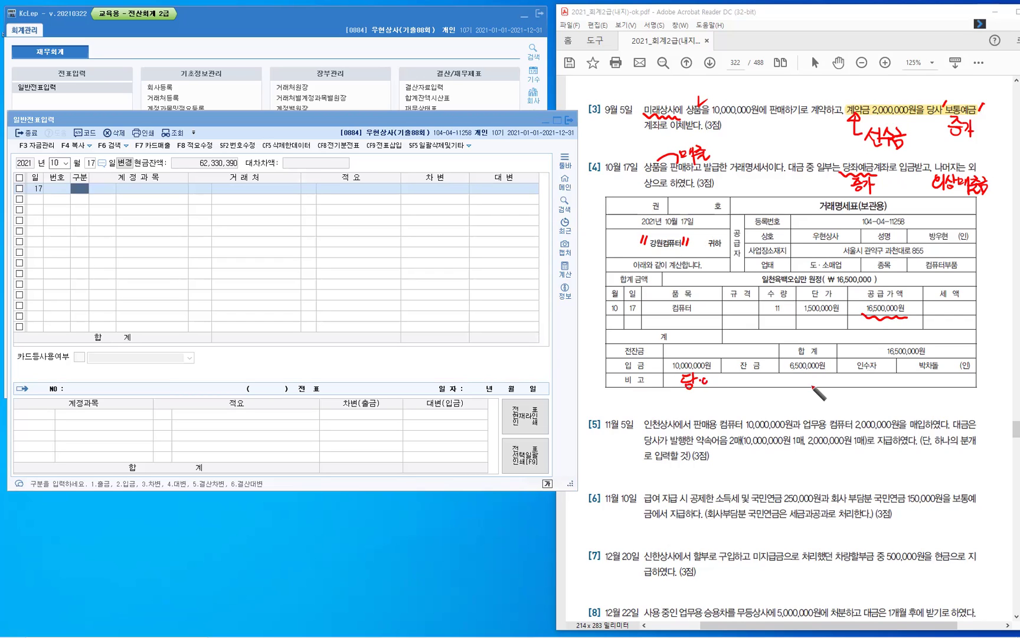
{"action": "mouse_move", "coordinate": [802, 376]}
{"action": "left_mouse_down"}
{"action": "mouse_move", "coordinate": [816, 392]}
{"action": "mouse_move", "coordinate": [824, 375]}
{"action": "left_mouse_up"}
{"action": "left_click_drag", "start_coordinate": [824, 375], "coordinate": [825, 385]}
Start a credit (대변) line in the October 17 voucher.
{"action": "left_click", "coordinate": [78, 193]}
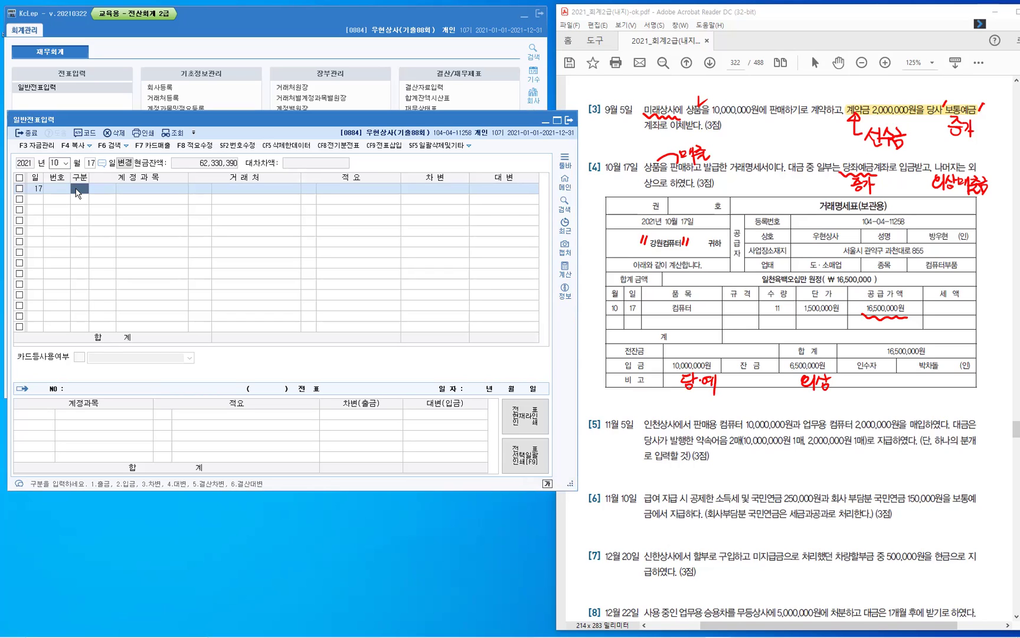
{"action": "type", "text": "4"}
{"action": "type", "text": "삼"}
{"action": "type", "text": "품"}
{"action": "key", "text": "Return"}
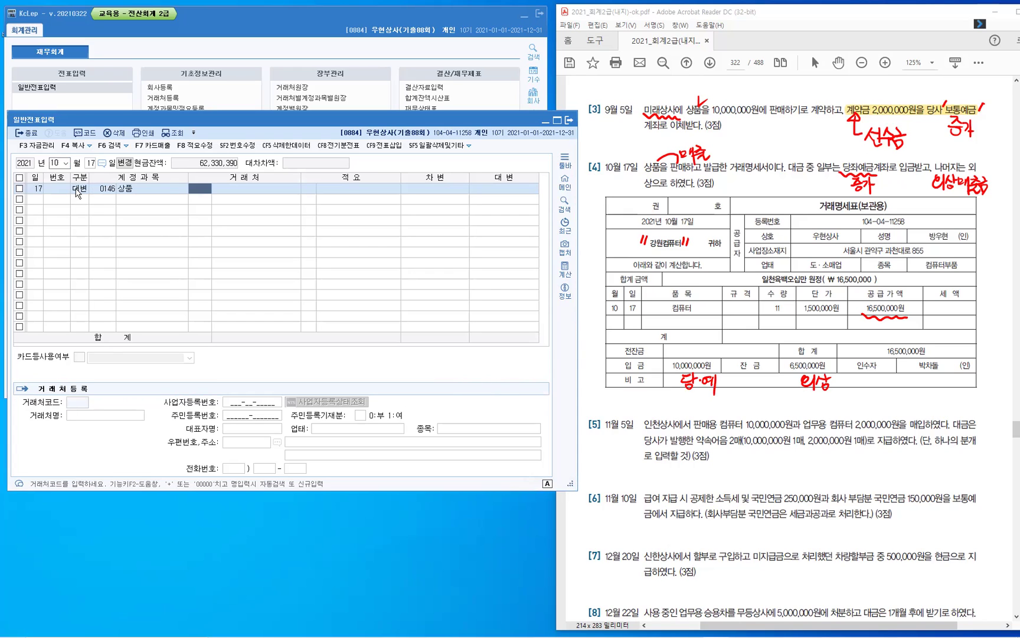
{"action": "key", "text": "shift+Tab"}
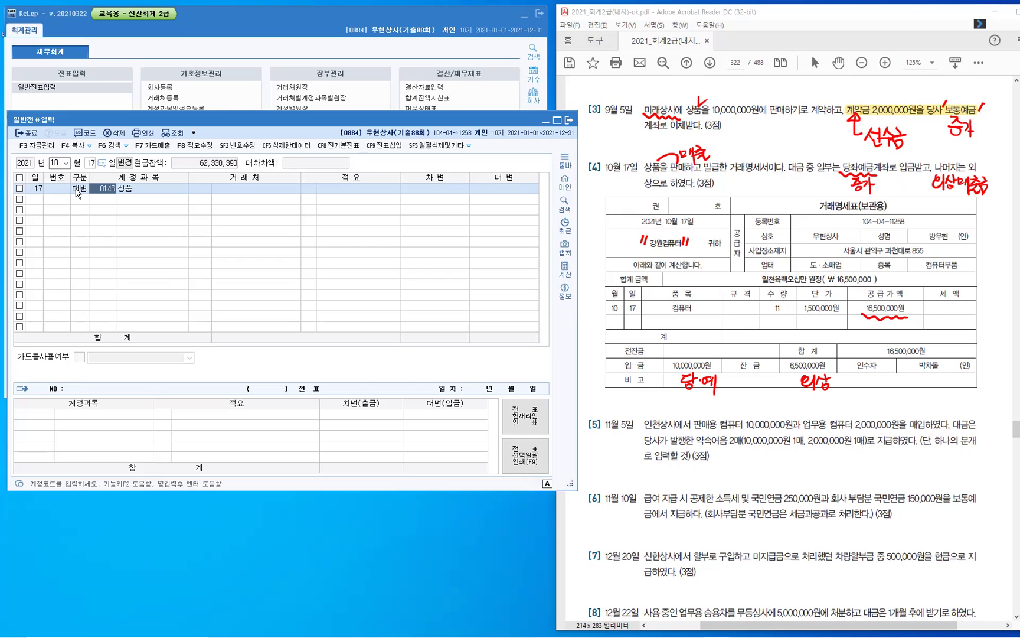
{"action": "type", "text": "삼"}
{"action": "type", "text": "품"}
{"action": "key", "text": "Return"}
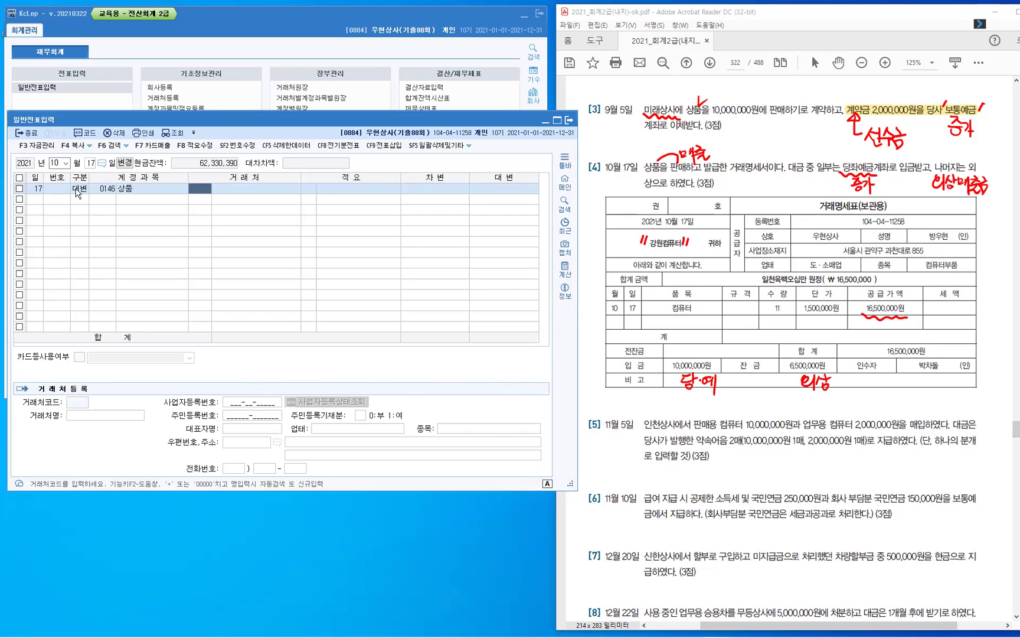
Set the credit line's account to 0401 상품매출 with 16,500,000, leaving trading partner and description blank.
{"action": "key", "text": "Left"}
{"action": "type", "text": "상품매"}
{"action": "key", "text": "Return"}
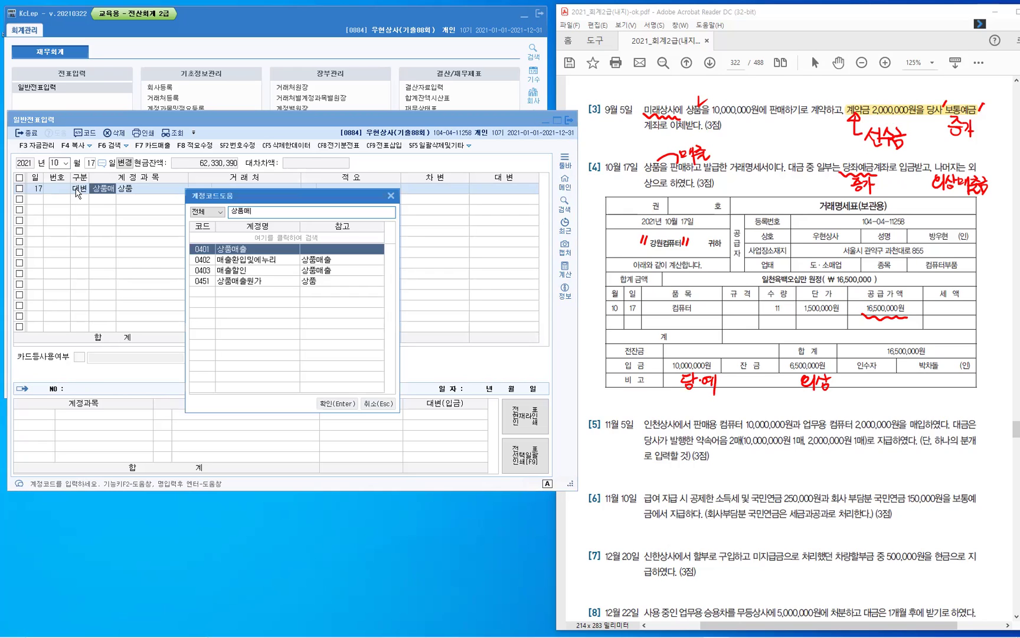
{"action": "key", "text": "Return"}
{"action": "key", "text": "Return"}
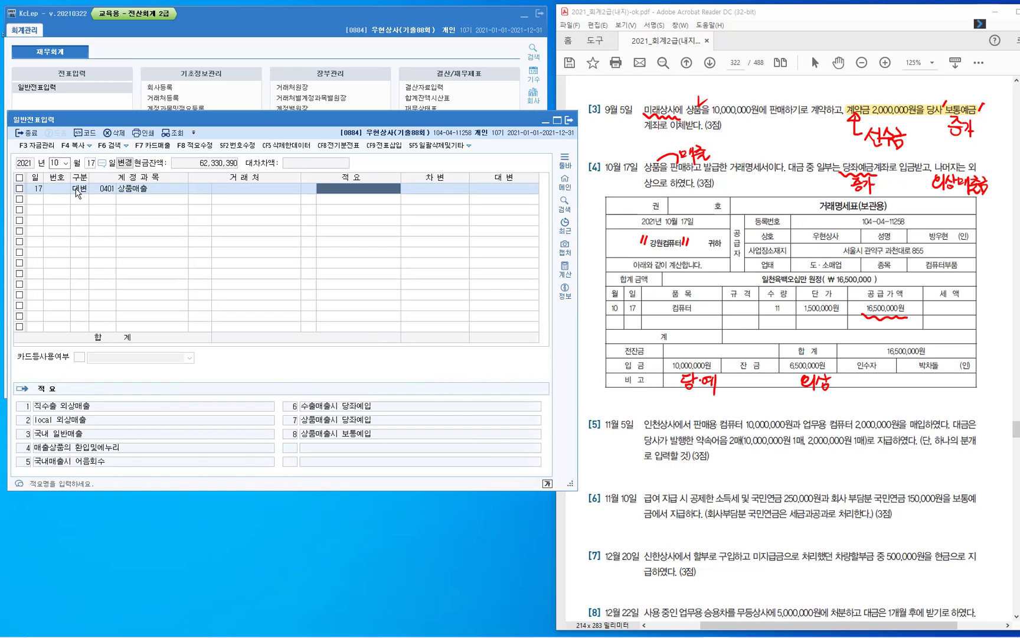
{"action": "key", "text": "Return"}
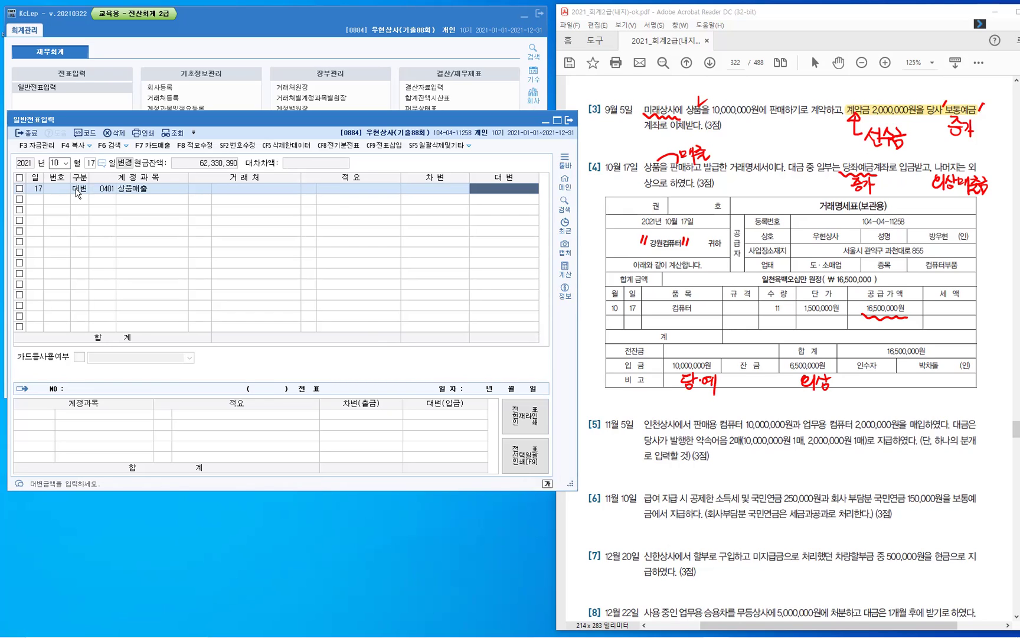
{"action": "type", "text": "16,500,000"}
{"action": "key", "text": "Return"}
Add a debit (차변) line for account 0102 당좌예금 with 10,000,000, leaving trading partner and description blank.
{"action": "type", "text": "3"}
{"action": "key", "text": "Return"}
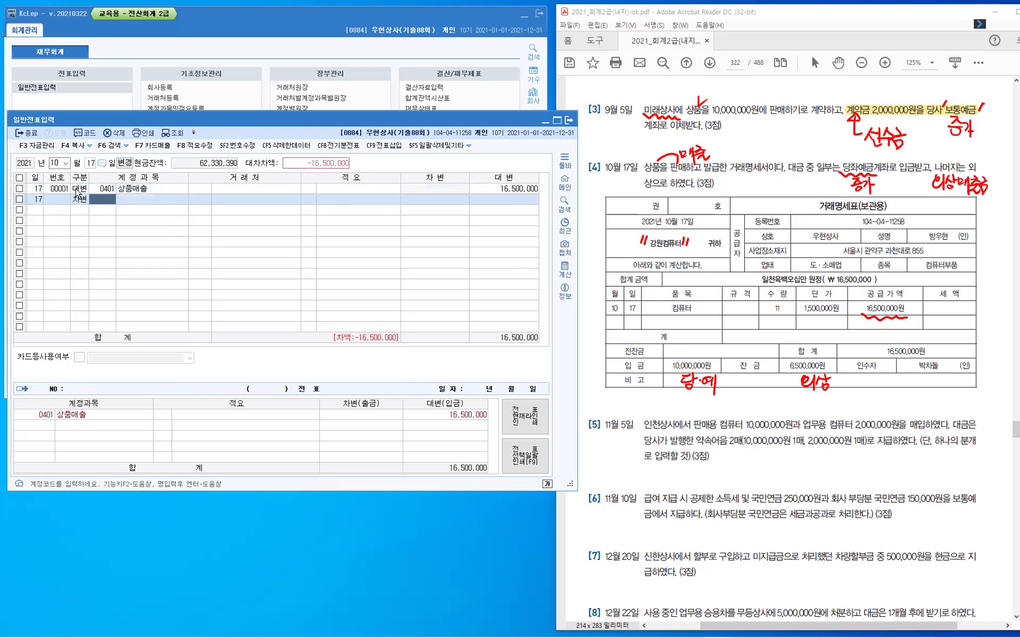
{"action": "type", "text": "102"}
{"action": "key", "text": "Return"}
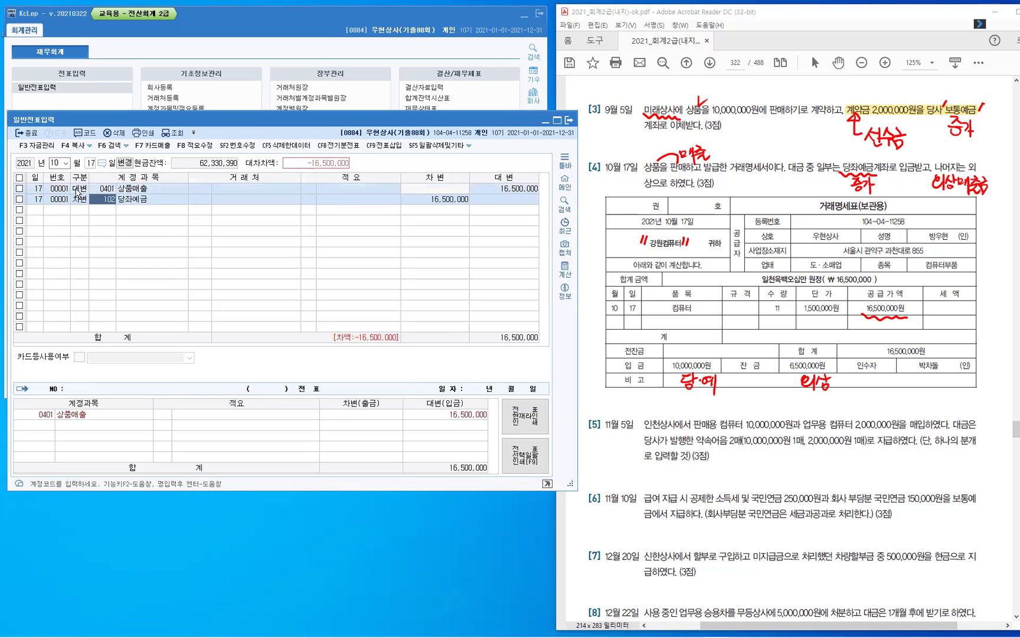
{"action": "key", "text": "Return"}
{"action": "key", "text": "Return"}
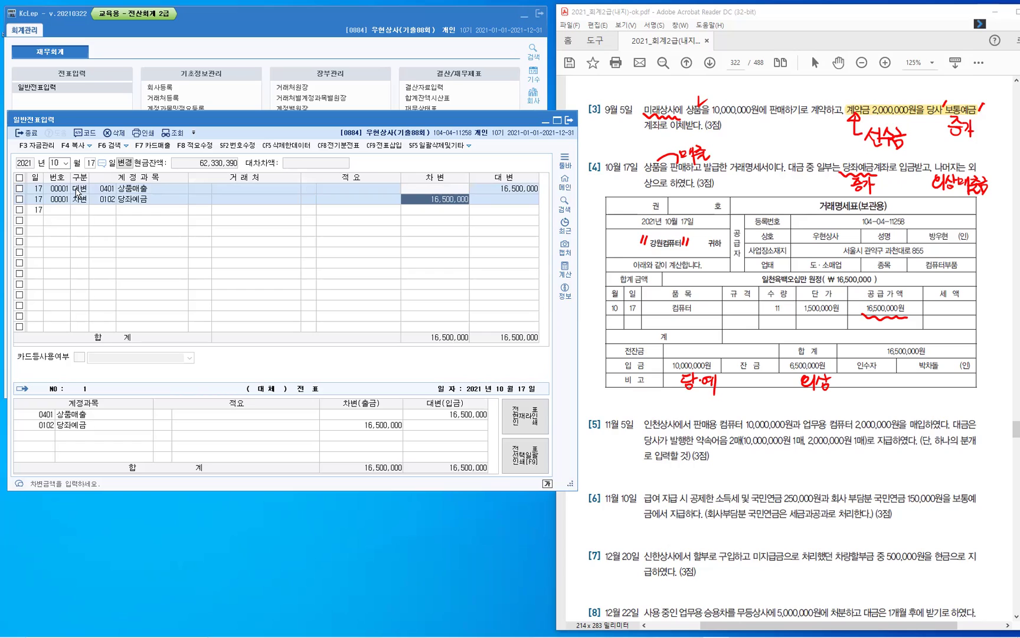
{"action": "type", "text": "10,000,000"}
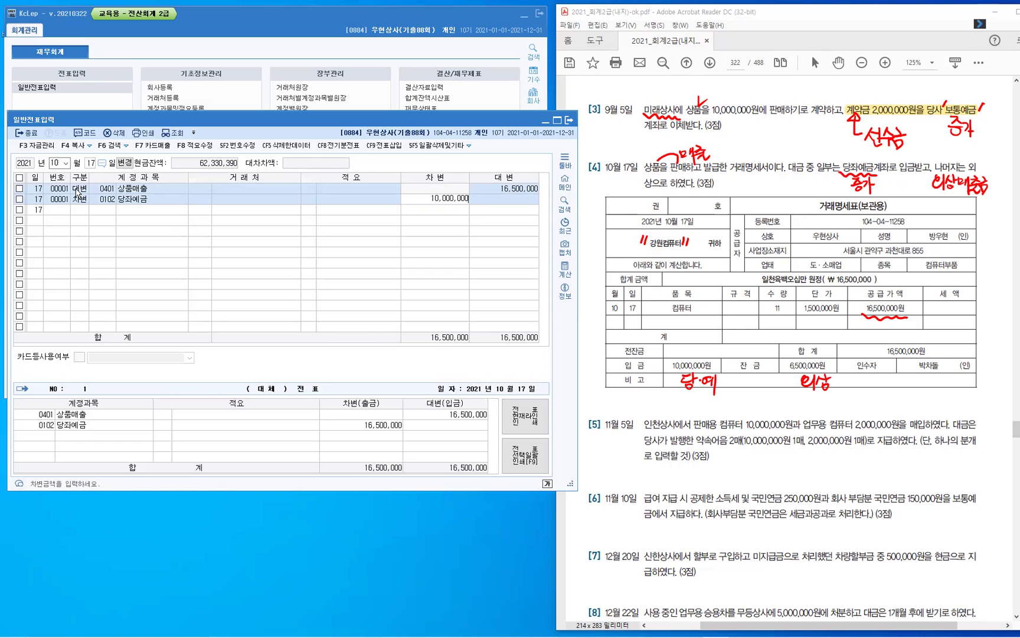
{"action": "key", "text": "Return"}
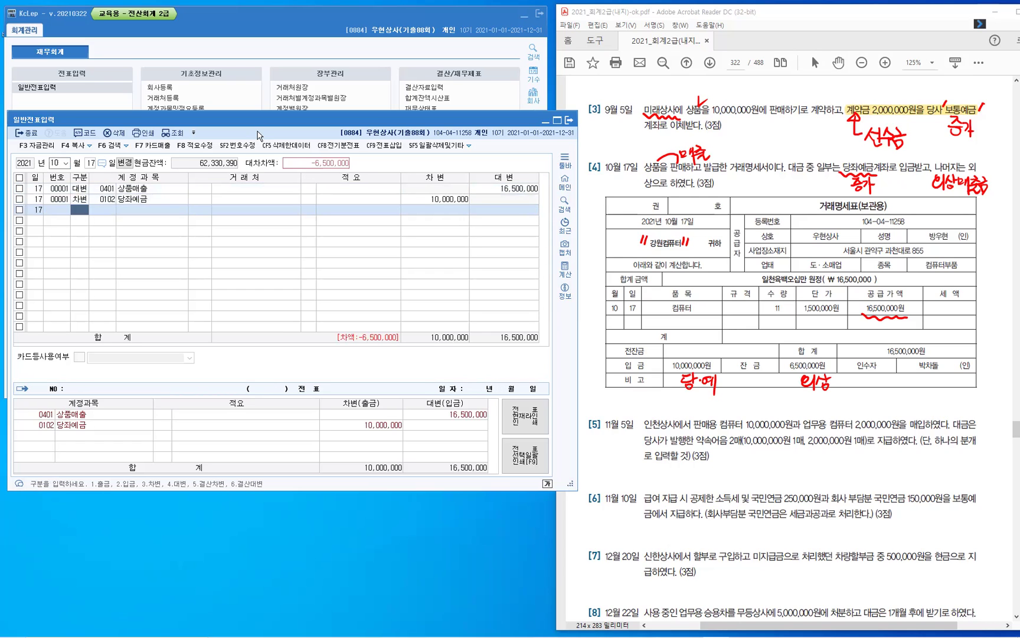
Add a debit (차변) line for account 0108 외상매출금 with trading partner 강원컴퓨터 and 6,500,000, leaving the description blank.
{"action": "type", "text": "3"}
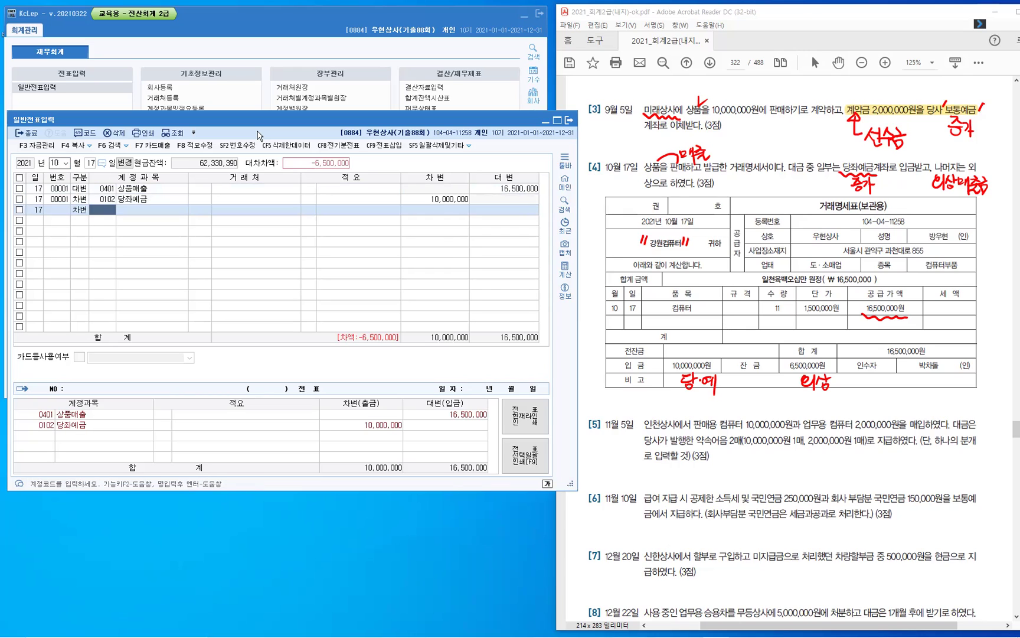
{"action": "type", "text": "108"}
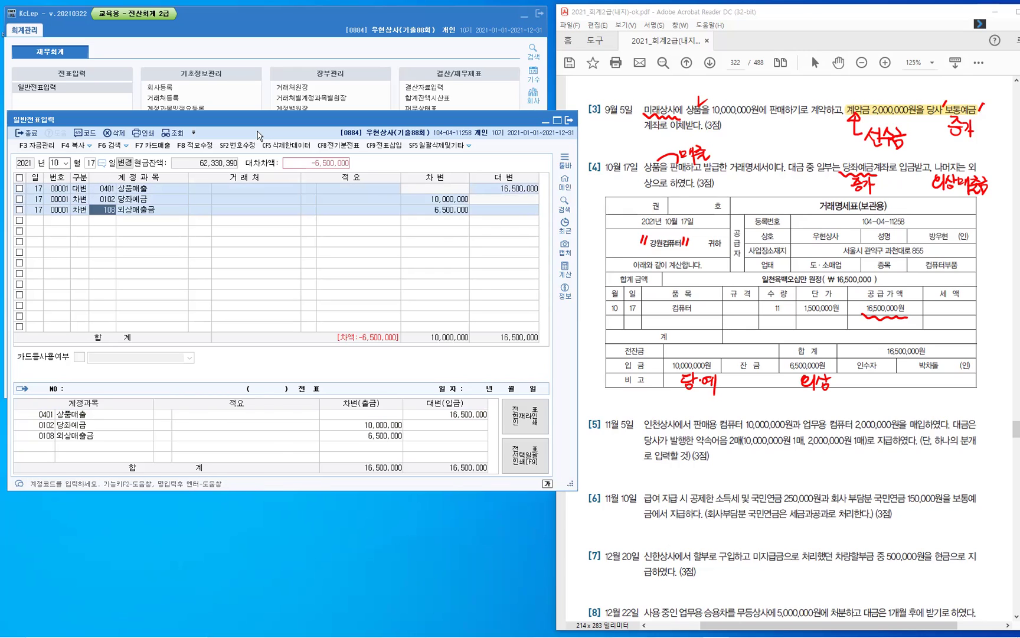
{"action": "key", "text": "Return"}
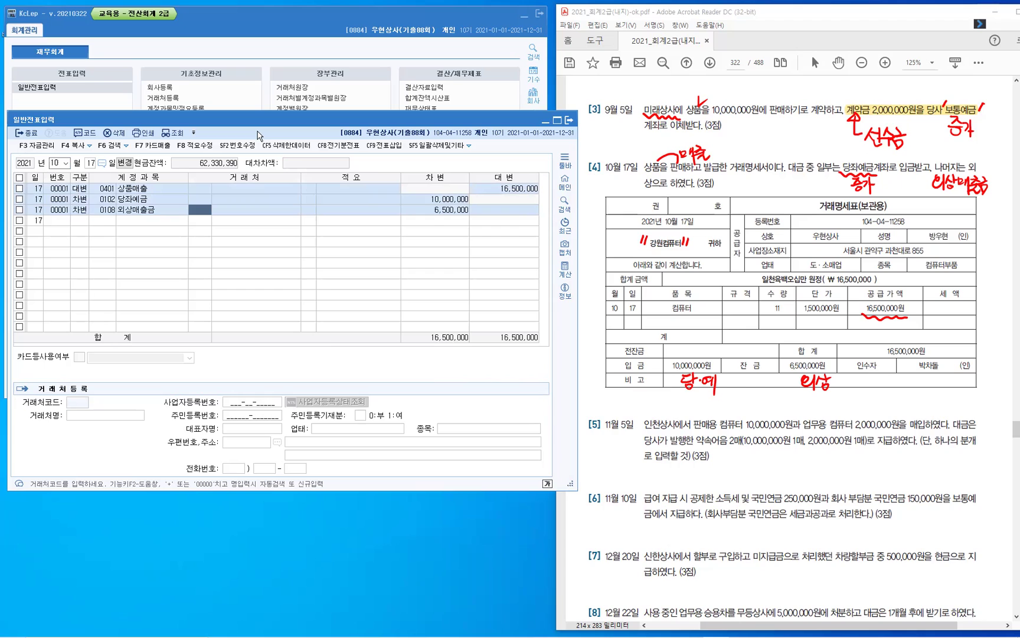
{"action": "type", "text": "강원"}
{"action": "key", "text": "Return"}
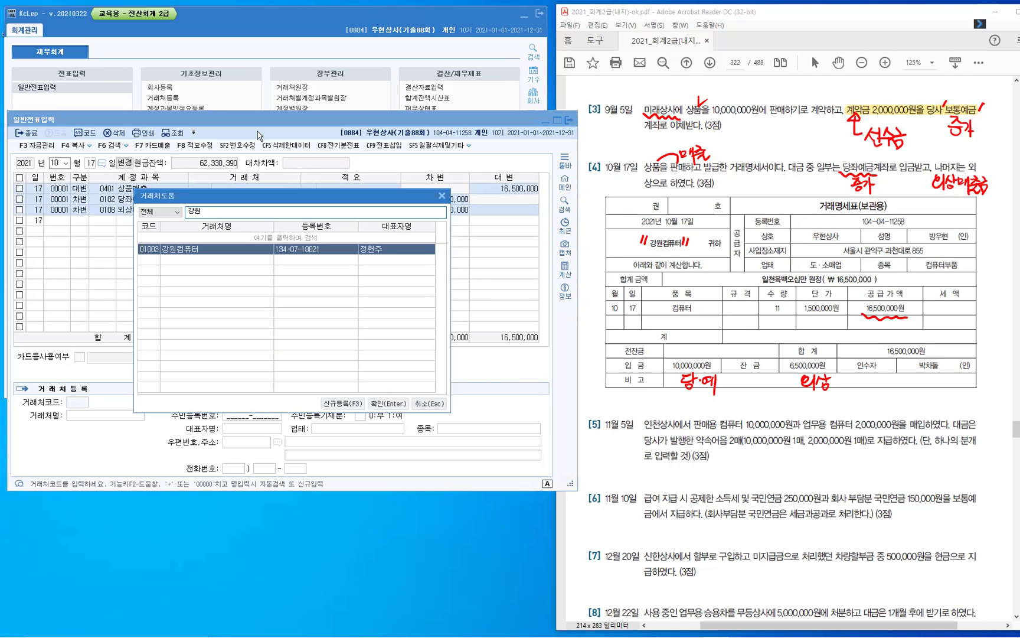
{"action": "key", "text": "Return"}
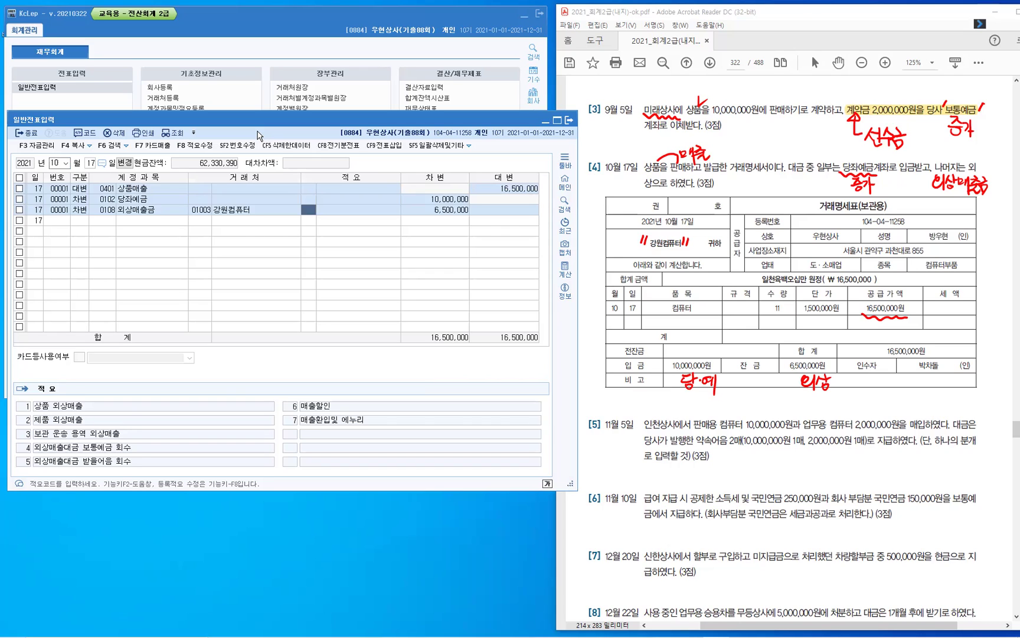
{"action": "key", "text": "Return"}
{"action": "key", "text": "Return"}
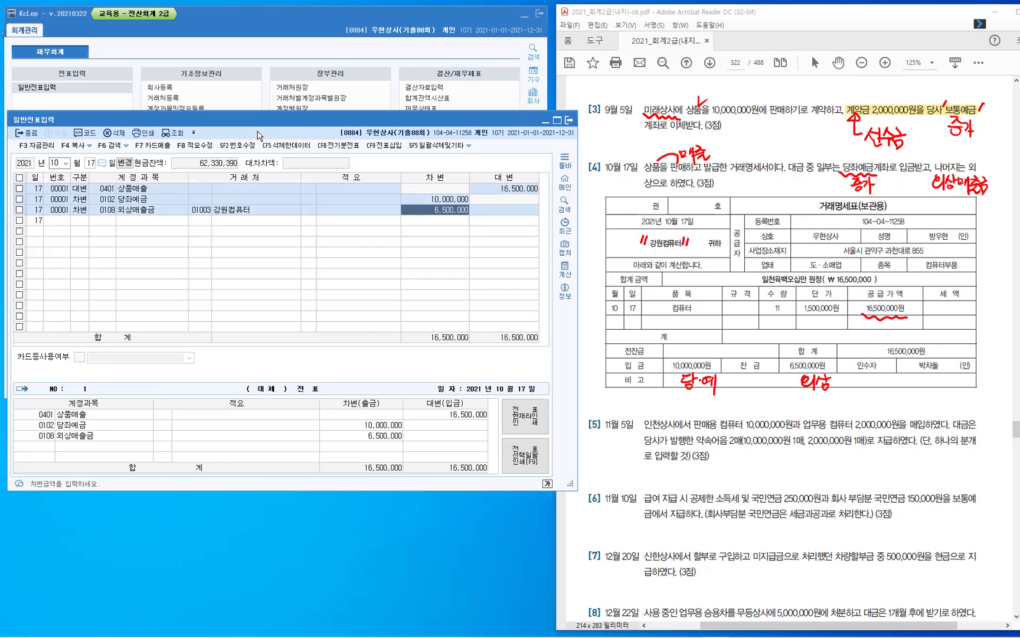
{"action": "key", "text": "Return"}
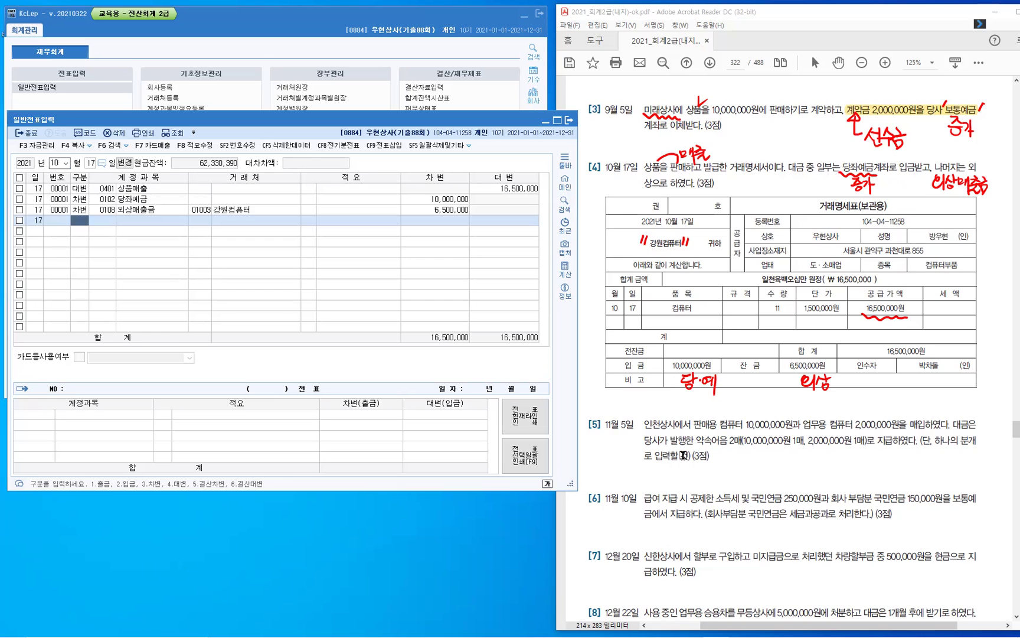
Clear the pen annotations and change the voucher entry date to November 5.
{"action": "key", "text": "Escape"}
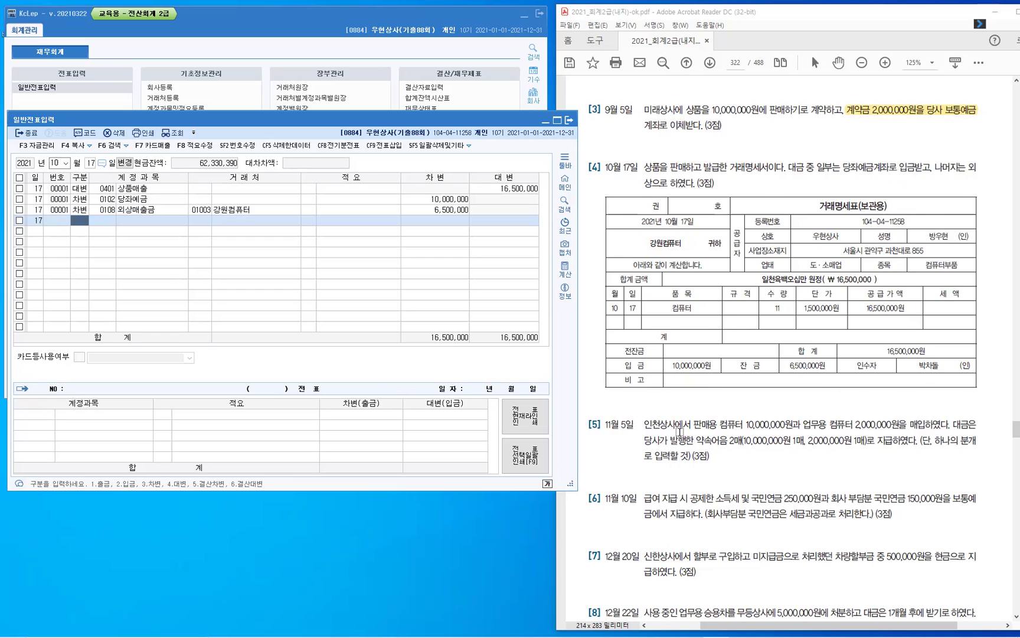
{"action": "left_click", "coordinate": [679, 432]}
{"action": "scroll", "coordinate": [681, 430], "scroll_direction": "down", "scroll_amount": 4}
{"action": "scroll", "coordinate": [681, 429], "scroll_direction": "down", "scroll_amount": 1}
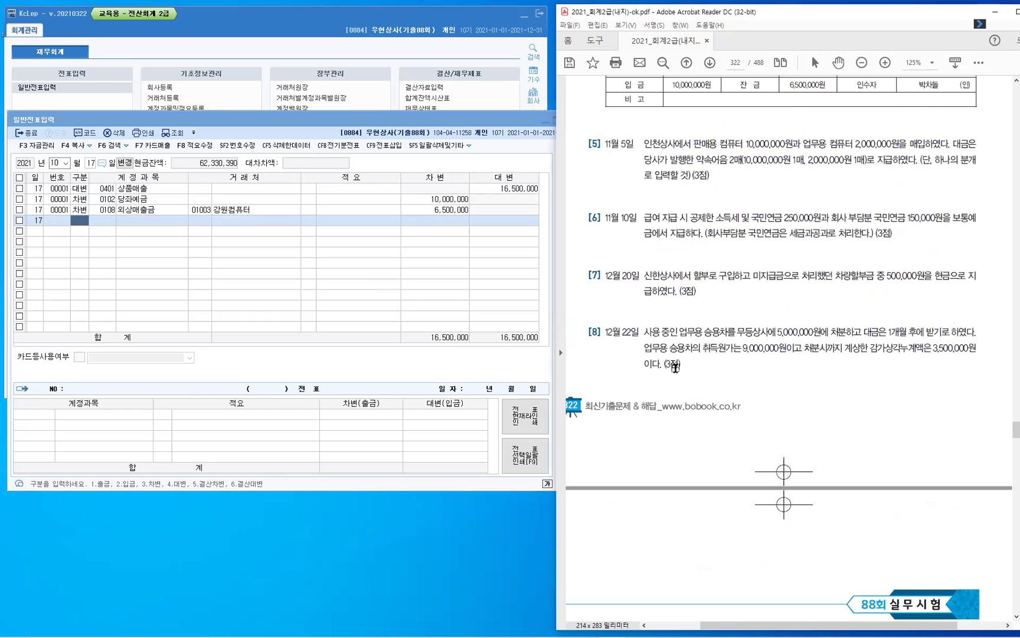
{"action": "scroll", "coordinate": [676, 367], "scroll_direction": "down", "scroll_amount": 1}
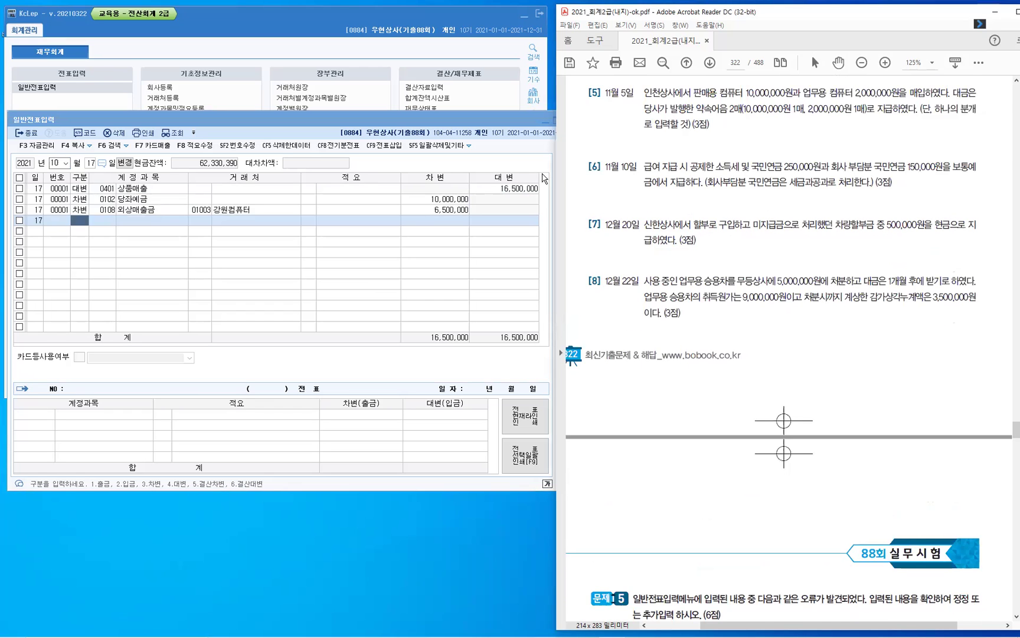
{"action": "left_click", "coordinate": [60, 164]}
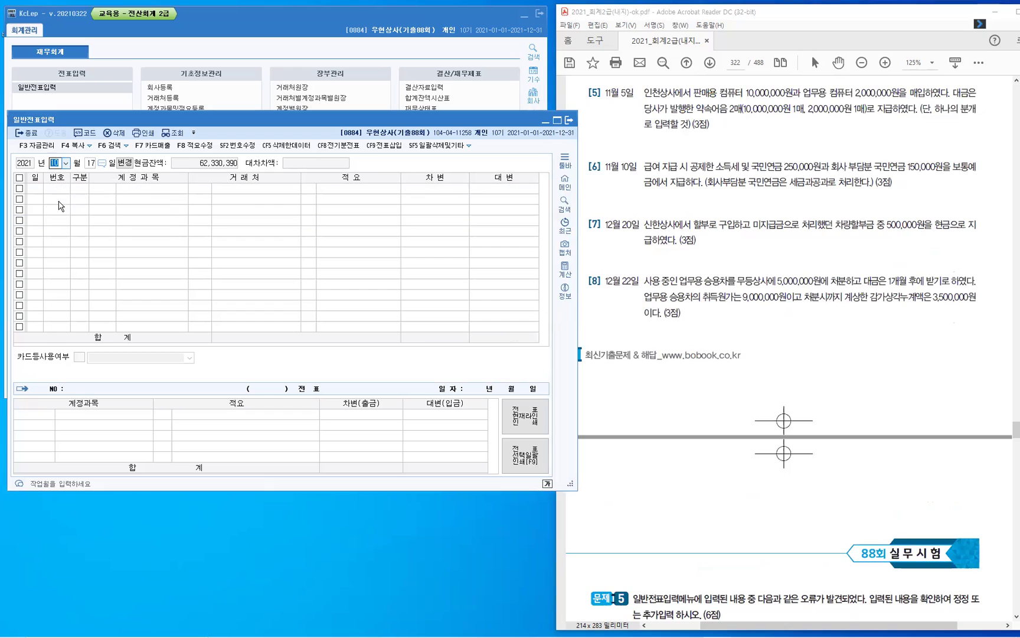
{"action": "left_click", "coordinate": [60, 250]}
{"action": "type", "text": "9"}
{"action": "key", "text": "Return"}
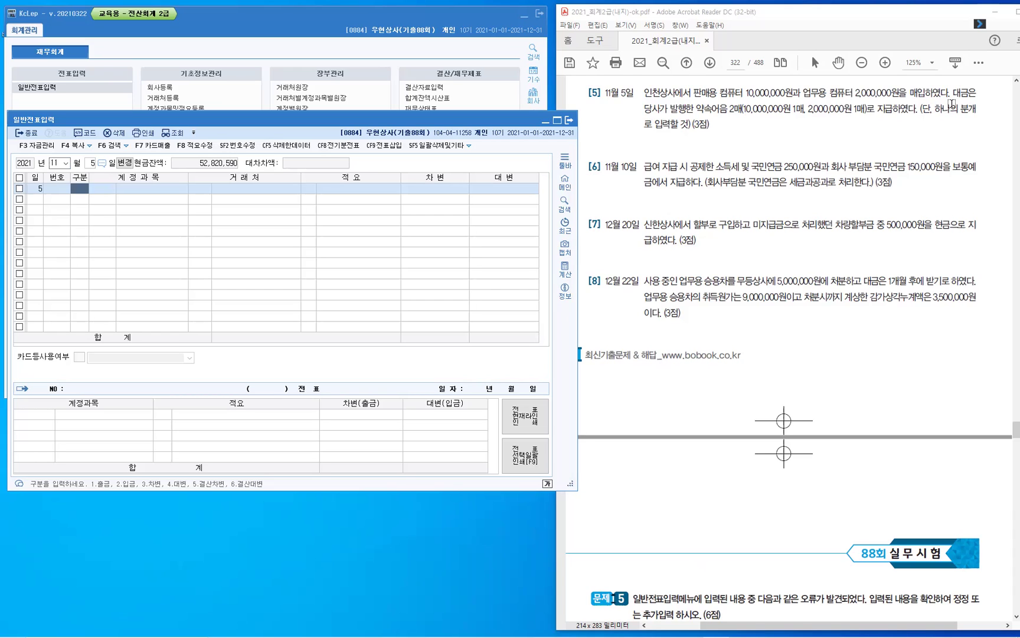
Highlight 하나의 분개로 입력할 것 in transaction 5 and write 전표번호 동일 in pen with an arrow to the voucher's 번호 column.
{"action": "left_click_drag", "start_coordinate": [971, 106], "coordinate": [690, 131]}
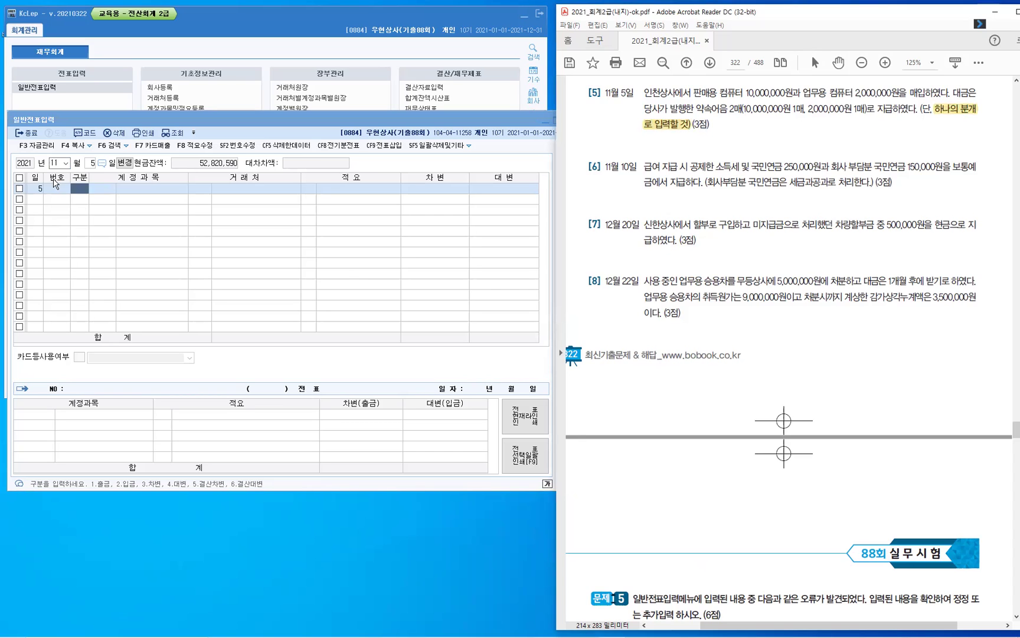
{"action": "left_click", "coordinate": [57, 182]}
{"action": "mouse_move", "coordinate": [60, 170]}
{"action": "left_mouse_down"}
{"action": "mouse_move", "coordinate": [63, 143]}
{"action": "mouse_move", "coordinate": [68, 172]}
{"action": "left_mouse_up"}
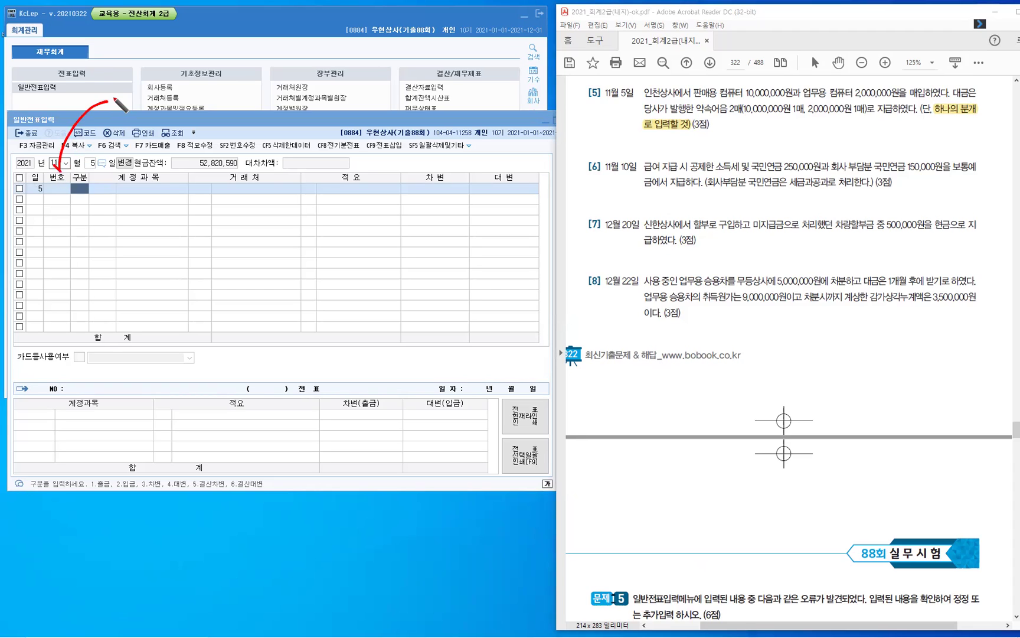
{"action": "left_click_drag", "start_coordinate": [111, 98], "coordinate": [142, 112]}
{"action": "left_click_drag", "start_coordinate": [139, 97], "coordinate": [146, 108]}
{"action": "left_click_drag", "start_coordinate": [152, 95], "coordinate": [152, 108]}
{"action": "left_click_drag", "start_coordinate": [142, 110], "coordinate": [165, 98]}
{"action": "left_click_drag", "start_coordinate": [155, 110], "coordinate": [189, 100]}
{"action": "mouse_move", "coordinate": [177, 107]}
{"action": "left_mouse_down"}
{"action": "mouse_move", "coordinate": [192, 105]}
{"action": "mouse_move", "coordinate": [189, 116]}
{"action": "mouse_move", "coordinate": [201, 100]}
{"action": "left_mouse_up"}
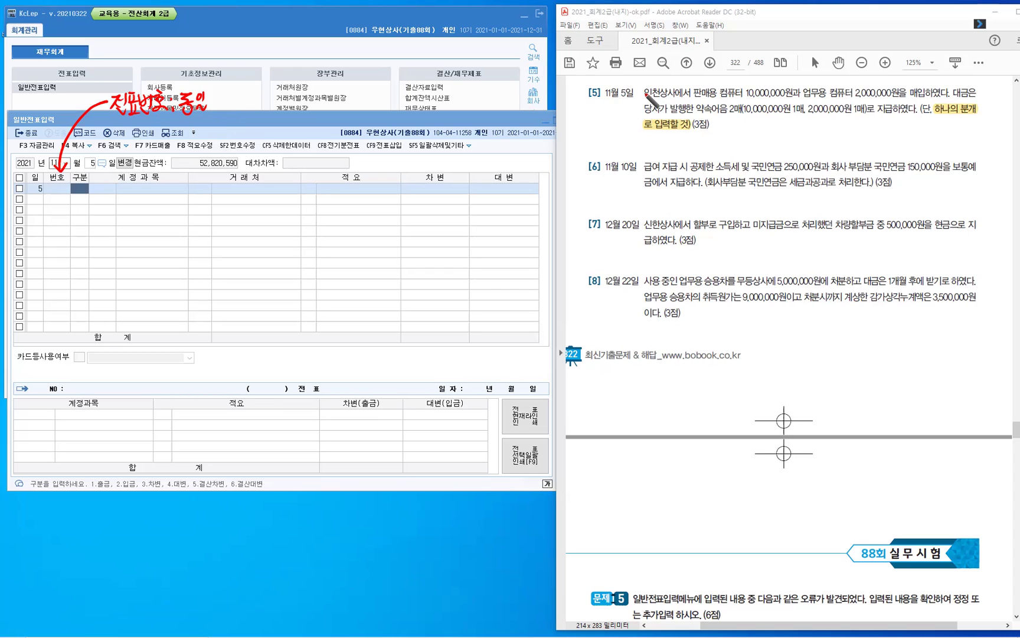
Mark 인천상사 in transaction 5 and annotate the 판매용 computer as 상품 (상거래 O) and the 업무용 computer as 비품 (상거래 X).
{"action": "mouse_move", "coordinate": [640, 86]}
{"action": "left_mouse_down"}
{"action": "mouse_move", "coordinate": [731, 86]}
{"action": "mouse_move", "coordinate": [712, 95]}
{"action": "left_mouse_up"}
{"action": "mouse_move", "coordinate": [708, 55]}
{"action": "left_mouse_down"}
{"action": "mouse_move", "coordinate": [702, 68]}
{"action": "mouse_move", "coordinate": [715, 70]}
{"action": "left_mouse_up"}
{"action": "left_click_drag", "start_coordinate": [714, 62], "coordinate": [729, 72]}
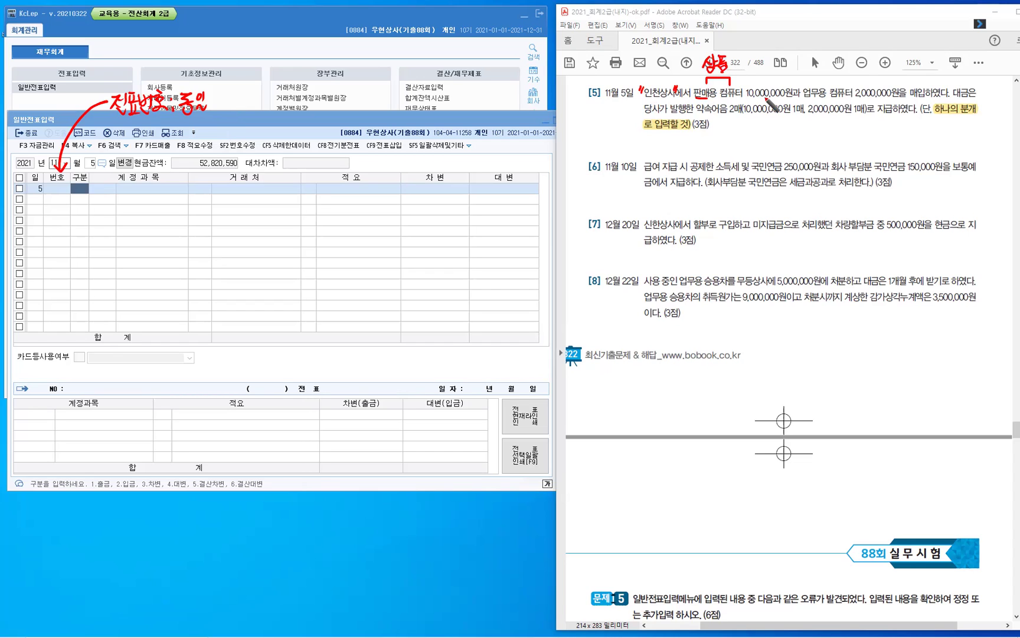
{"action": "left_click_drag", "start_coordinate": [816, 78], "coordinate": [842, 84]}
{"action": "mouse_move", "coordinate": [817, 52]}
{"action": "left_mouse_down"}
{"action": "mouse_move", "coordinate": [831, 65]}
{"action": "mouse_move", "coordinate": [839, 49]}
{"action": "mouse_move", "coordinate": [843, 83]}
{"action": "left_mouse_up"}
{"action": "mouse_move", "coordinate": [734, 57]}
{"action": "left_mouse_down"}
{"action": "mouse_move", "coordinate": [730, 75]}
{"action": "mouse_move", "coordinate": [774, 74]}
{"action": "left_mouse_up"}
{"action": "left_click_drag", "start_coordinate": [778, 61], "coordinate": [778, 74]}
{"action": "left_click_drag", "start_coordinate": [783, 60], "coordinate": [783, 75]}
{"action": "mouse_move", "coordinate": [849, 52]}
{"action": "left_mouse_down"}
{"action": "mouse_move", "coordinate": [847, 68]}
{"action": "mouse_move", "coordinate": [888, 66]}
{"action": "left_mouse_up"}
{"action": "left_click_drag", "start_coordinate": [893, 53], "coordinate": [893, 67]}
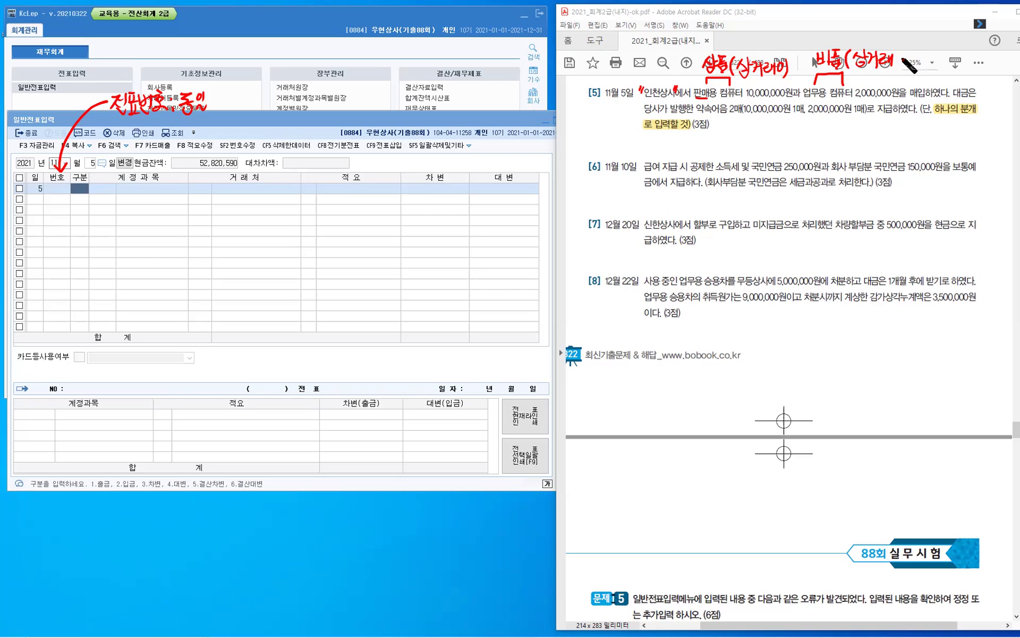
{"action": "left_click_drag", "start_coordinate": [900, 54], "coordinate": [907, 62]}
{"action": "mouse_move", "coordinate": [906, 55]}
{"action": "left_mouse_down"}
{"action": "mouse_move", "coordinate": [900, 62]}
{"action": "mouse_move", "coordinate": [912, 66]}
{"action": "left_mouse_up"}
Underline the company-issued 약속어음 phrase in transaction 5 and link the 상품 purchase to a 지급어음 note with an arrow.
{"action": "left_click_drag", "start_coordinate": [686, 106], "coordinate": [719, 113]}
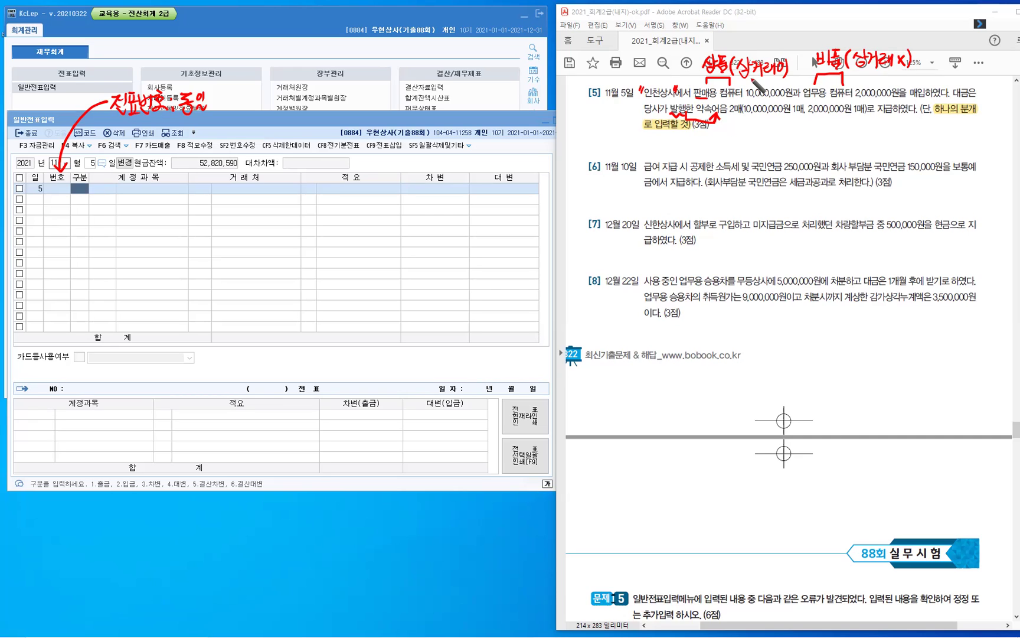
{"action": "mouse_move", "coordinate": [743, 101]}
{"action": "left_mouse_down"}
{"action": "mouse_move", "coordinate": [730, 135]}
{"action": "mouse_move", "coordinate": [751, 118]}
{"action": "mouse_move", "coordinate": [745, 144]}
{"action": "mouse_move", "coordinate": [761, 144]}
{"action": "left_mouse_up"}
{"action": "left_click_drag", "start_coordinate": [761, 136], "coordinate": [791, 147]}
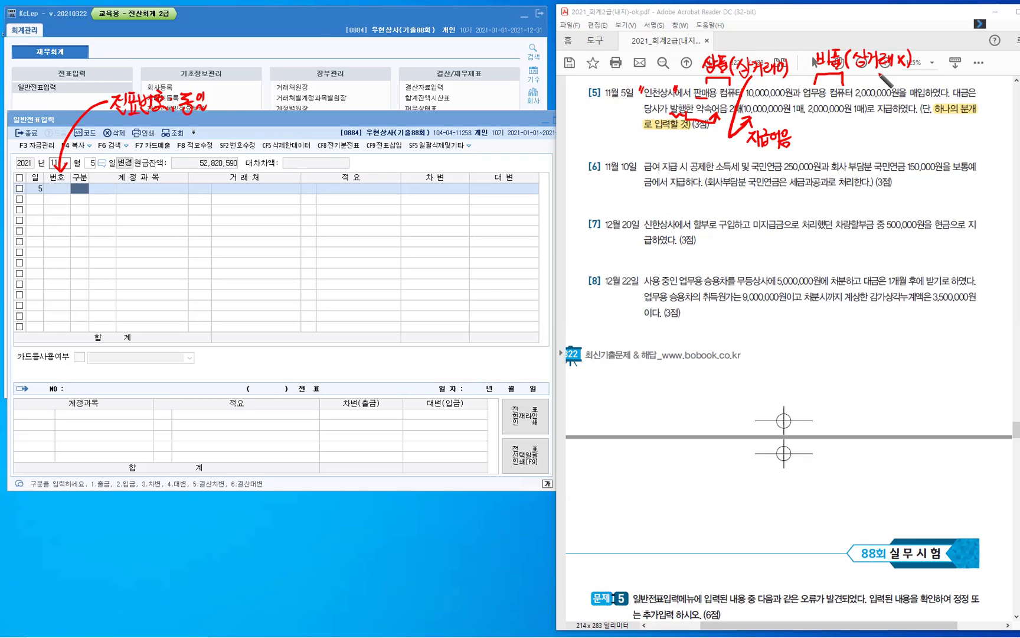
Draw an arrow from the 비품 (상거래 X) note to the 2,000,000원 약속어음 in transaction 5 and write 미지급금 beside it.
{"action": "mouse_move", "coordinate": [871, 68]}
{"action": "left_mouse_down"}
{"action": "mouse_move", "coordinate": [867, 110]}
{"action": "mouse_move", "coordinate": [845, 128]}
{"action": "left_mouse_up"}
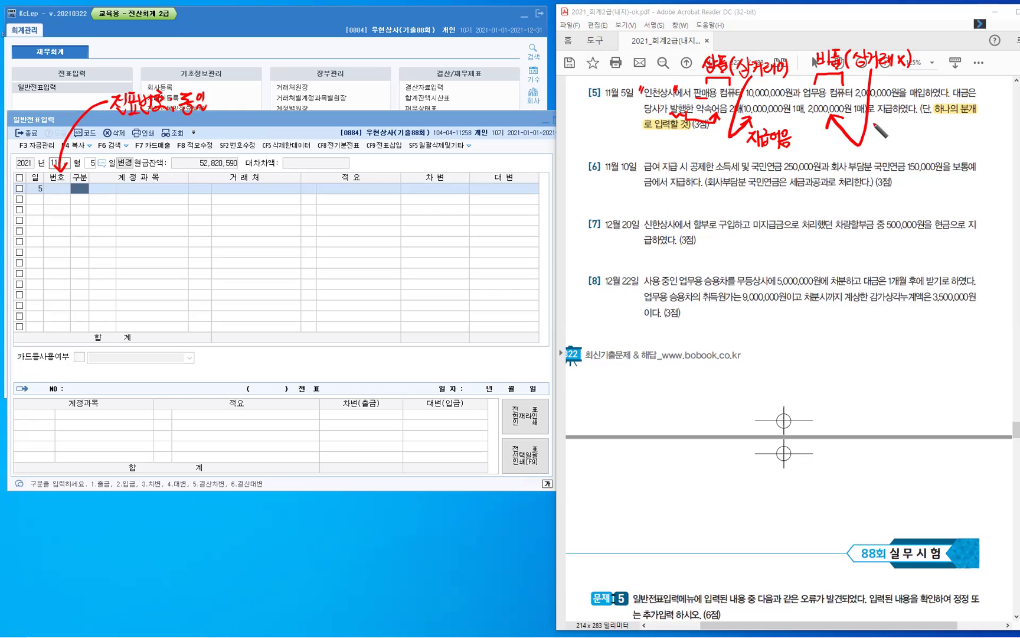
{"action": "left_click_drag", "start_coordinate": [872, 129], "coordinate": [878, 140]}
{"action": "mouse_move", "coordinate": [883, 126]}
{"action": "left_mouse_down"}
{"action": "mouse_move", "coordinate": [884, 144]}
{"action": "mouse_move", "coordinate": [911, 135]}
{"action": "left_mouse_up"}
{"action": "left_click_drag", "start_coordinate": [897, 139], "coordinate": [923, 148]}
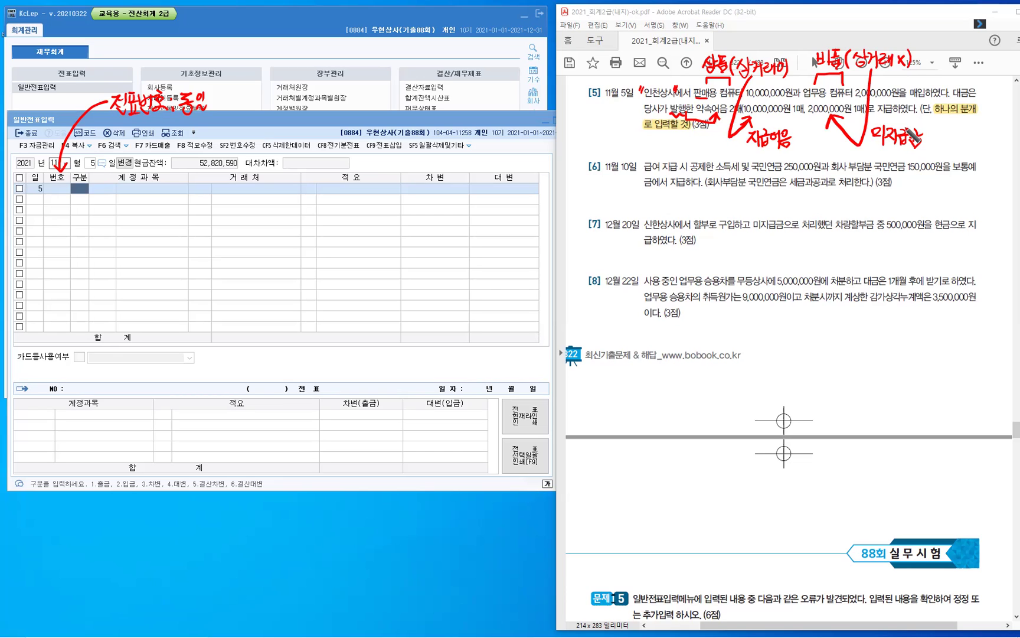
{"action": "left_click_drag", "start_coordinate": [910, 142], "coordinate": [916, 135]}
Handwrite the rule 어음 – 상거래 O : 지급어음 in pen below transaction 8.
{"action": "left_click", "coordinate": [769, 335]}
{"action": "left_click_drag", "start_coordinate": [773, 335], "coordinate": [772, 336]}
{"action": "left_click_drag", "start_coordinate": [779, 330], "coordinate": [778, 353]}
{"action": "left_click_drag", "start_coordinate": [779, 337], "coordinate": [783, 337]}
{"action": "left_click_drag", "start_coordinate": [778, 343], "coordinate": [783, 342]}
{"action": "left_click_drag", "start_coordinate": [789, 323], "coordinate": [789, 324]}
{"action": "left_click_drag", "start_coordinate": [780, 335], "coordinate": [797, 334]}
{"action": "left_click_drag", "start_coordinate": [789, 336], "coordinate": [792, 349]}
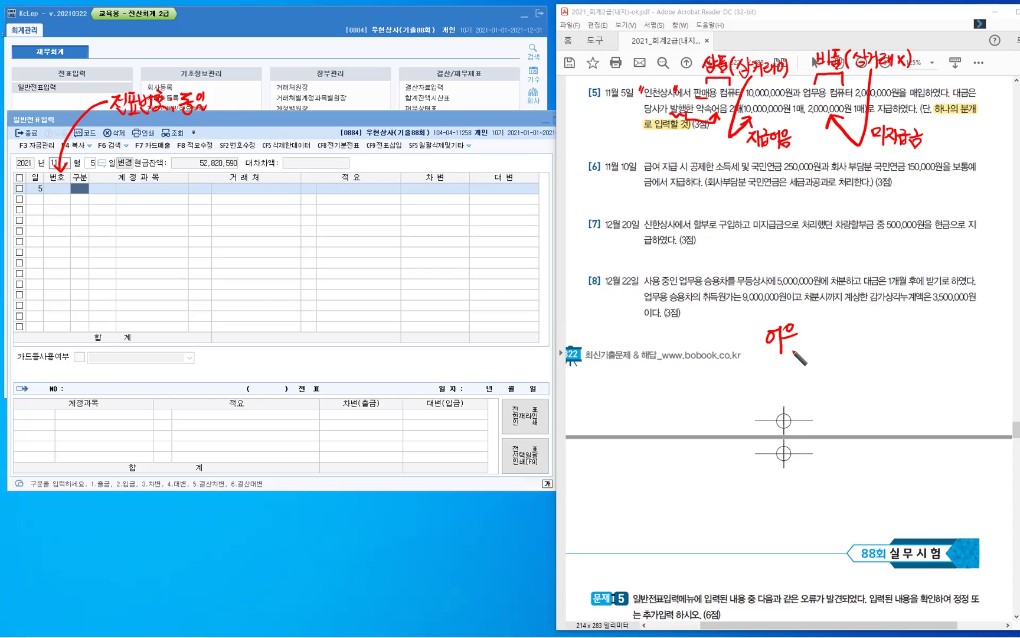
{"action": "left_click_drag", "start_coordinate": [814, 335], "coordinate": [828, 338]}
{"action": "mouse_move", "coordinate": [833, 331]}
{"action": "left_mouse_down"}
{"action": "mouse_move", "coordinate": [853, 348]}
{"action": "mouse_move", "coordinate": [839, 348]}
{"action": "mouse_move", "coordinate": [860, 348]}
{"action": "mouse_move", "coordinate": [865, 330]}
{"action": "mouse_move", "coordinate": [864, 349]}
{"action": "left_mouse_up"}
{"action": "left_click_drag", "start_coordinate": [869, 327], "coordinate": [870, 349]}
{"action": "mouse_move", "coordinate": [874, 326]}
{"action": "left_mouse_down"}
{"action": "mouse_move", "coordinate": [876, 350]}
{"action": "mouse_move", "coordinate": [890, 331]}
{"action": "mouse_move", "coordinate": [932, 349]}
{"action": "left_mouse_up"}
{"action": "left_click", "coordinate": [913, 338]}
{"action": "left_click", "coordinate": [913, 347]}
{"action": "left_click_drag", "start_coordinate": [934, 331], "coordinate": [935, 350]}
{"action": "left_click_drag", "start_coordinate": [936, 341], "coordinate": [954, 344]}
{"action": "mouse_move", "coordinate": [944, 349]}
{"action": "left_mouse_down"}
{"action": "mouse_move", "coordinate": [952, 358]}
{"action": "mouse_move", "coordinate": [960, 337]}
{"action": "left_mouse_up"}
{"action": "mouse_move", "coordinate": [969, 328]}
{"action": "left_mouse_down"}
{"action": "mouse_move", "coordinate": [969, 351]}
{"action": "mouse_move", "coordinate": [966, 331]}
{"action": "left_mouse_up"}
{"action": "left_click_drag", "start_coordinate": [953, 343], "coordinate": [974, 350]}
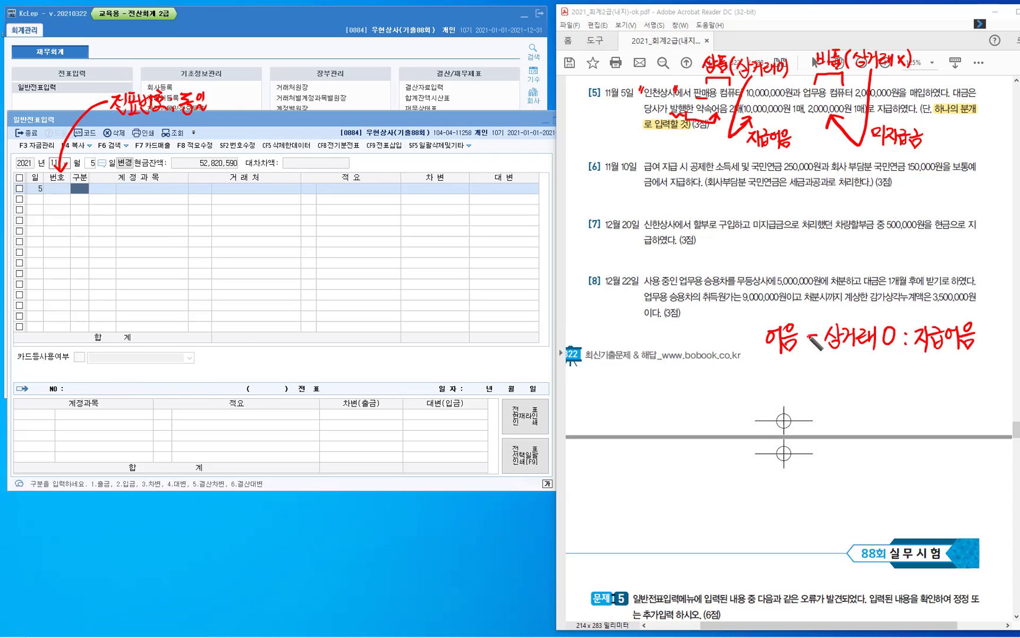
Bracket a second branch under the 어음 rule and write that non-trade (X) purchases of 유형·무형·투자 assets use 미지급금.
{"action": "mouse_move", "coordinate": [818, 335]}
{"action": "left_mouse_down"}
{"action": "mouse_move", "coordinate": [819, 381]}
{"action": "mouse_move", "coordinate": [848, 382]}
{"action": "left_mouse_up"}
{"action": "left_click_drag", "start_coordinate": [855, 375], "coordinate": [892, 381]}
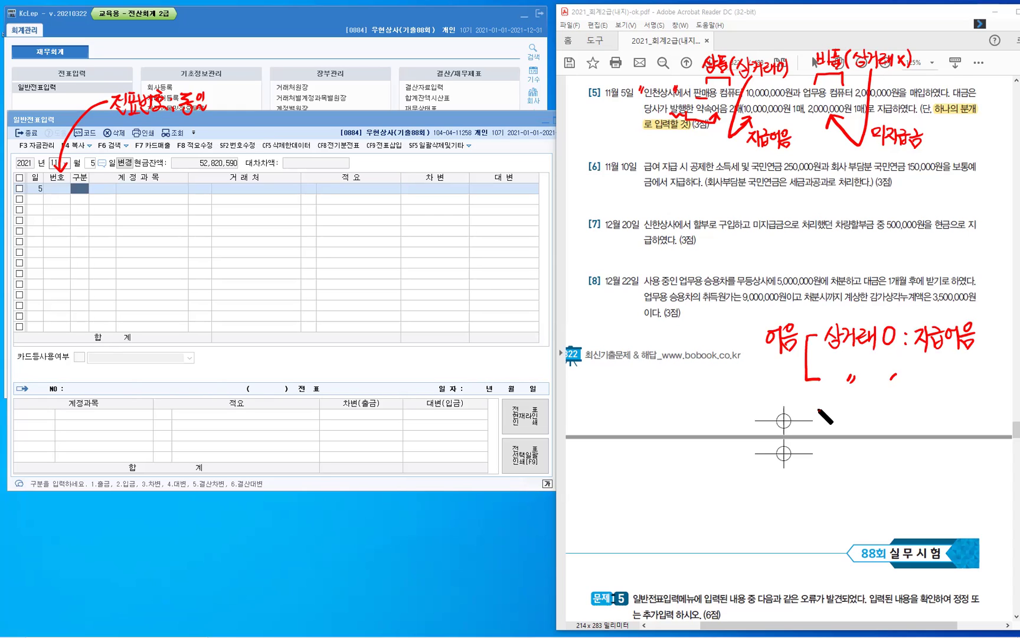
{"action": "mouse_move", "coordinate": [828, 392]}
{"action": "left_mouse_down"}
{"action": "mouse_move", "coordinate": [825, 415]}
{"action": "mouse_move", "coordinate": [838, 404]}
{"action": "mouse_move", "coordinate": [853, 416]}
{"action": "left_mouse_up"}
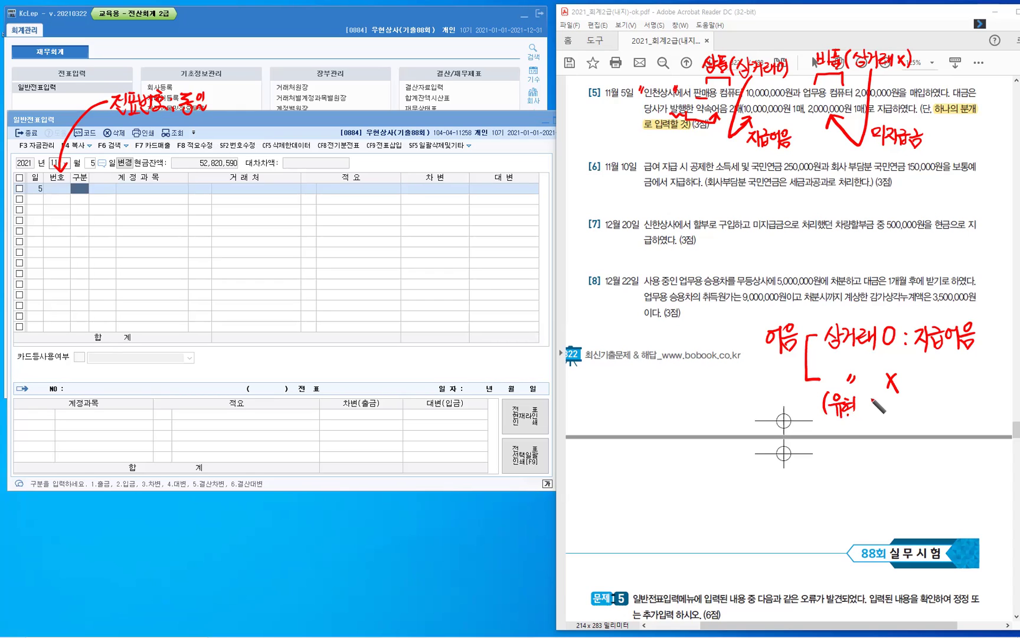
{"action": "left_click_drag", "start_coordinate": [869, 395], "coordinate": [878, 404]}
{"action": "left_click_drag", "start_coordinate": [867, 407], "coordinate": [880, 407]}
{"action": "left_click_drag", "start_coordinate": [874, 408], "coordinate": [874, 417]}
{"action": "left_click_drag", "start_coordinate": [881, 397], "coordinate": [884, 414]}
{"action": "left_click_drag", "start_coordinate": [887, 396], "coordinate": [895, 409]}
{"action": "left_click_drag", "start_coordinate": [888, 410], "coordinate": [890, 412]}
{"action": "left_click", "coordinate": [904, 408]}
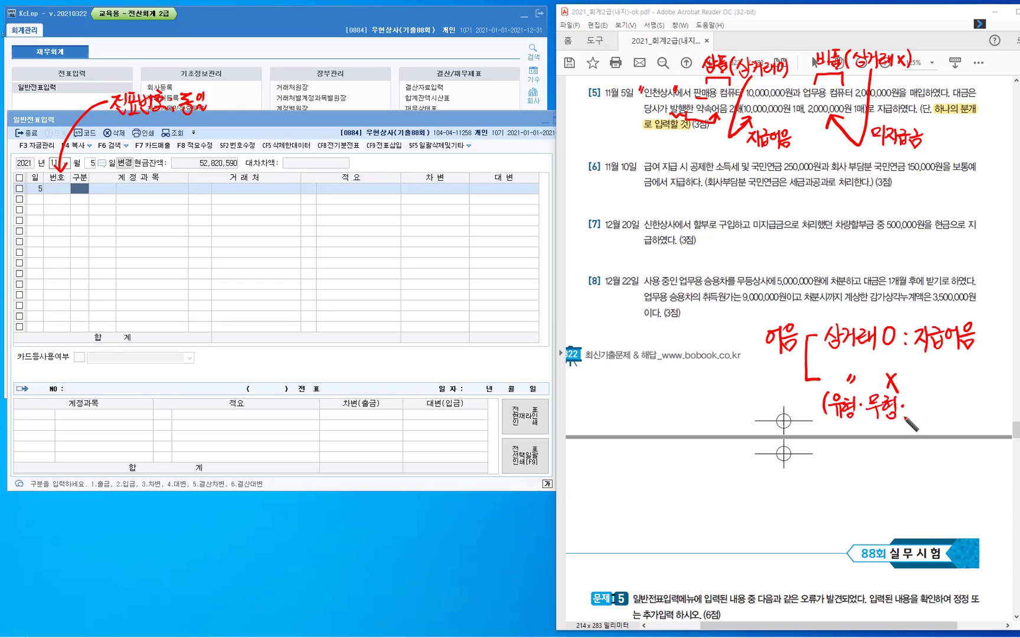
{"action": "mouse_move", "coordinate": [910, 403]}
{"action": "left_mouse_down"}
{"action": "mouse_move", "coordinate": [916, 421]}
{"action": "mouse_move", "coordinate": [933, 417]}
{"action": "left_mouse_up"}
{"action": "left_click_drag", "start_coordinate": [932, 399], "coordinate": [936, 422]}
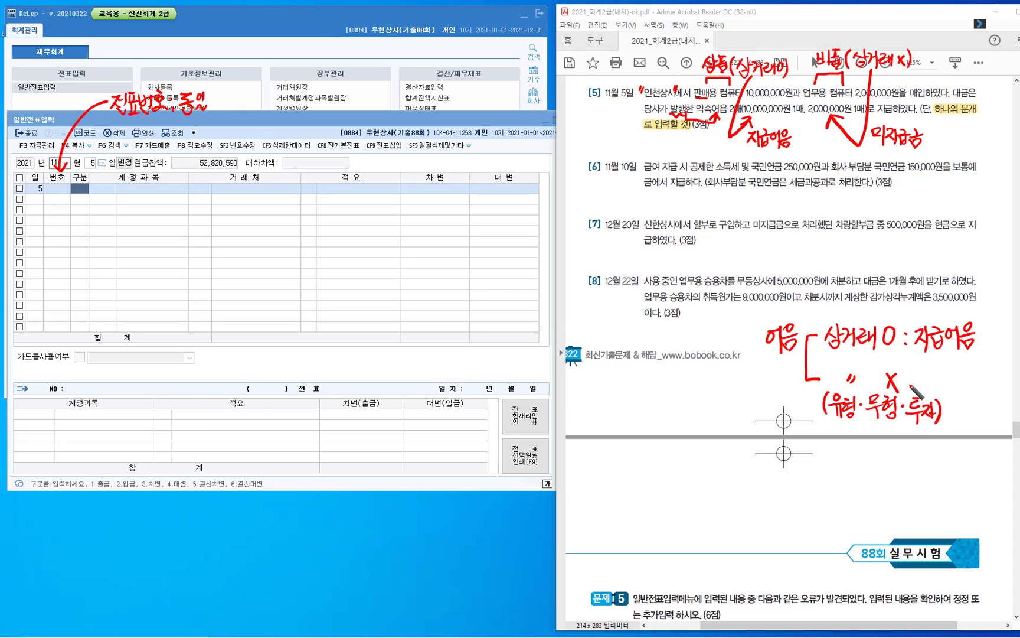
{"action": "left_click", "coordinate": [910, 378]}
{"action": "left_click", "coordinate": [911, 386]}
{"action": "mouse_move", "coordinate": [935, 372]}
{"action": "left_mouse_down"}
{"action": "mouse_move", "coordinate": [948, 391]}
{"action": "mouse_move", "coordinate": [974, 381]}
{"action": "mouse_move", "coordinate": [983, 393]}
{"action": "mouse_move", "coordinate": [952, 407]}
{"action": "left_mouse_up"}
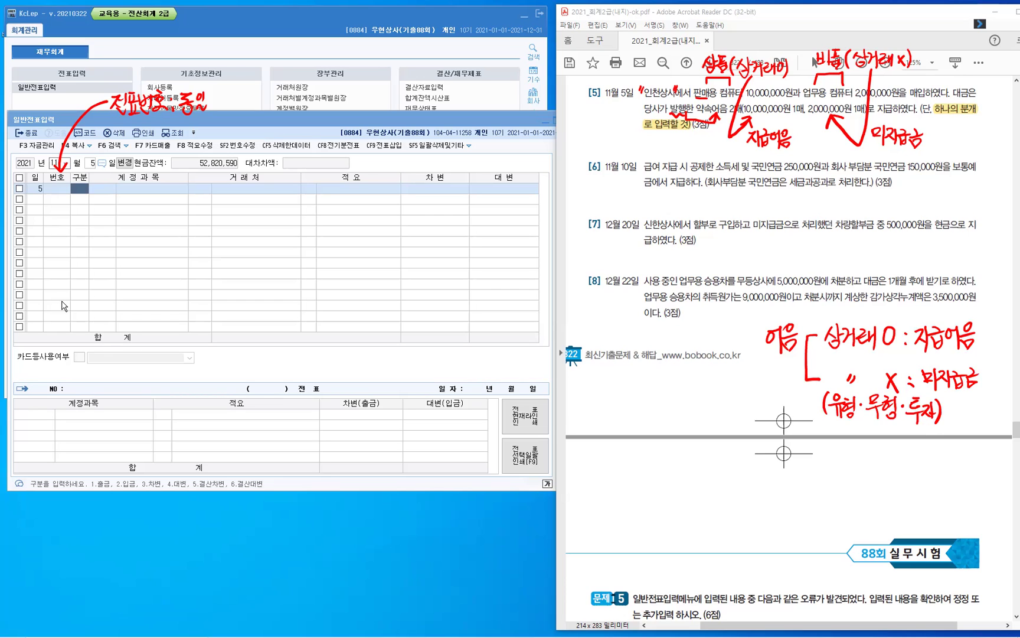
Enter the November 5 debit line for account 0146 상품 with 10,000,000 and no 거래처.
{"action": "left_click", "coordinate": [79, 190]}
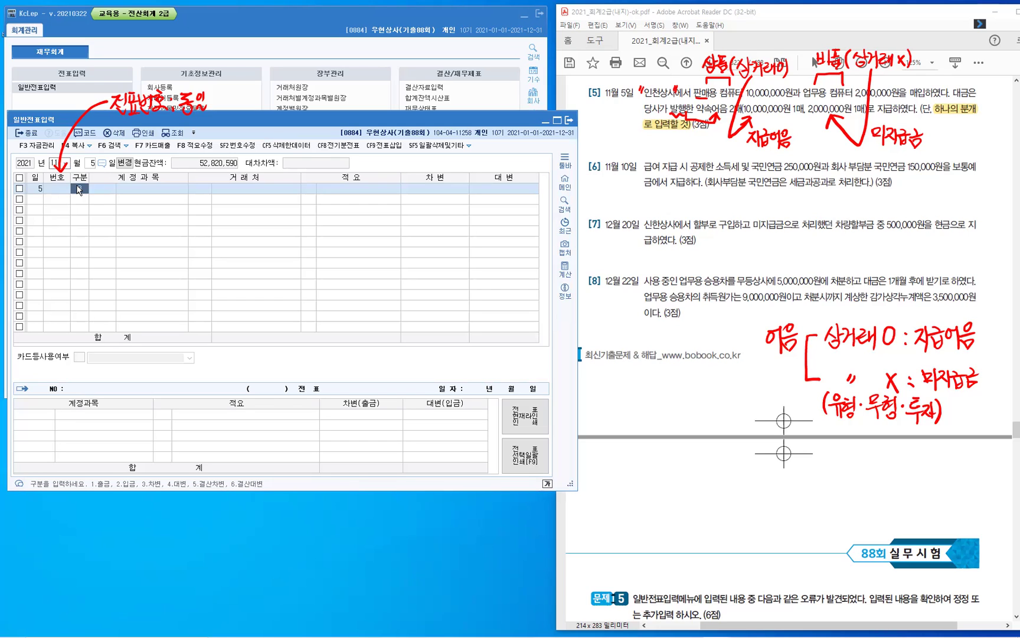
{"action": "type", "text": "3"}
{"action": "type", "text": "146"}
{"action": "key", "text": "Return"}
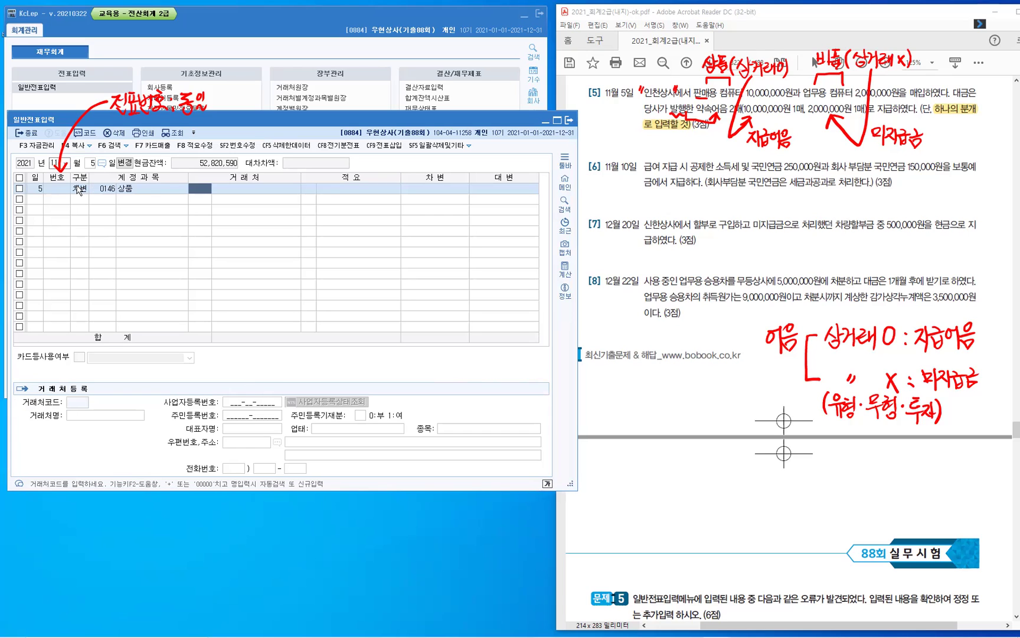
{"action": "key", "text": "Return"}
{"action": "key", "text": "Return"}
{"action": "key", "text": "Return"}
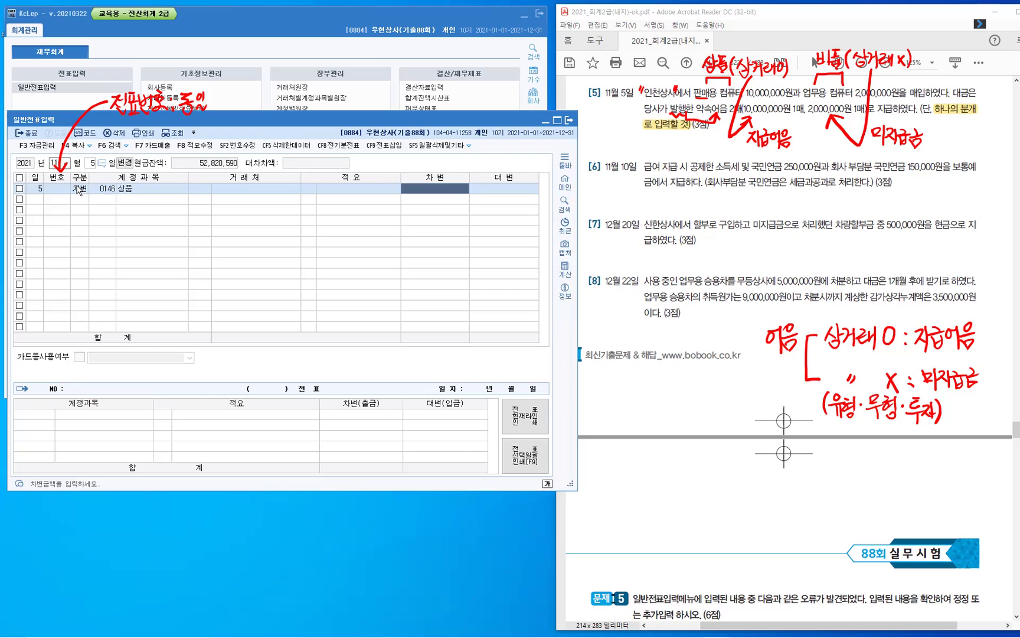
{"action": "type", "text": "10,000,000"}
{"action": "key", "text": "Return"}
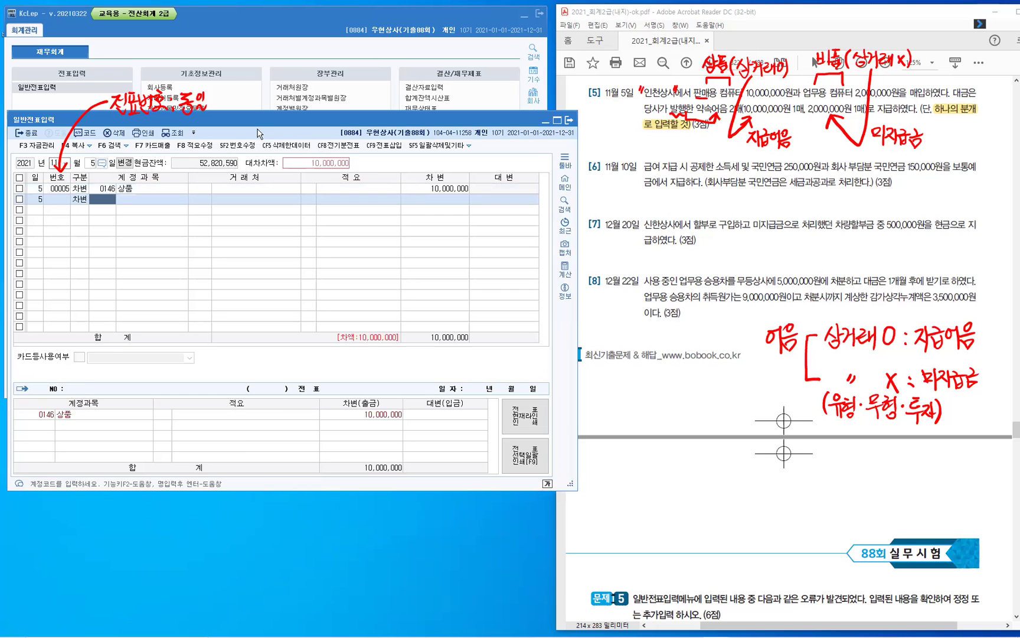
Add a debit line for account 0212 비품 with 2,000,000 to the same voucher.
{"action": "type", "text": "212"}
{"action": "key", "text": "Return"}
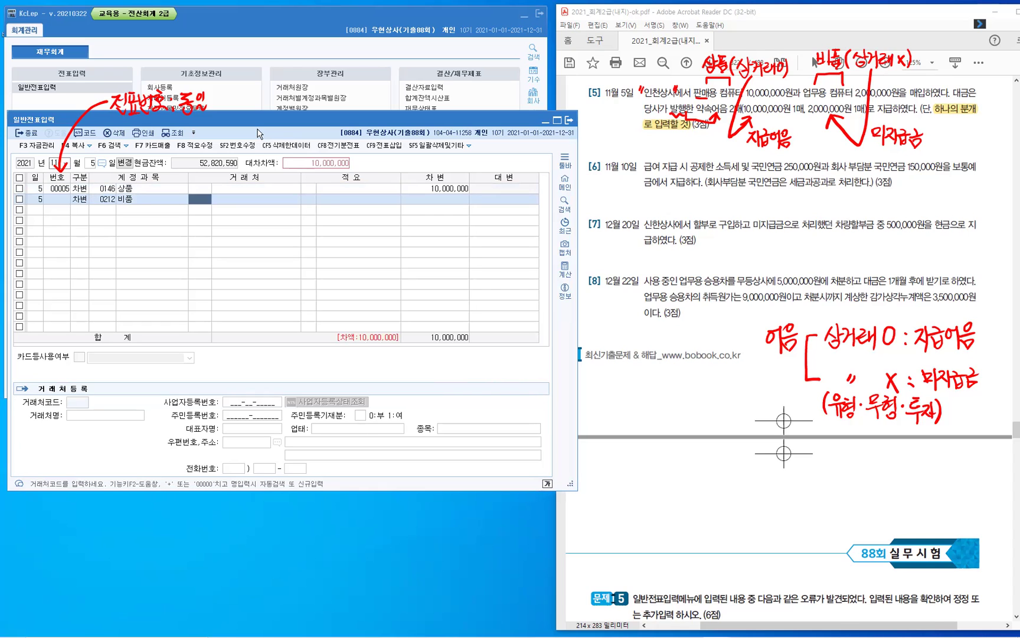
{"action": "key", "text": "Return"}
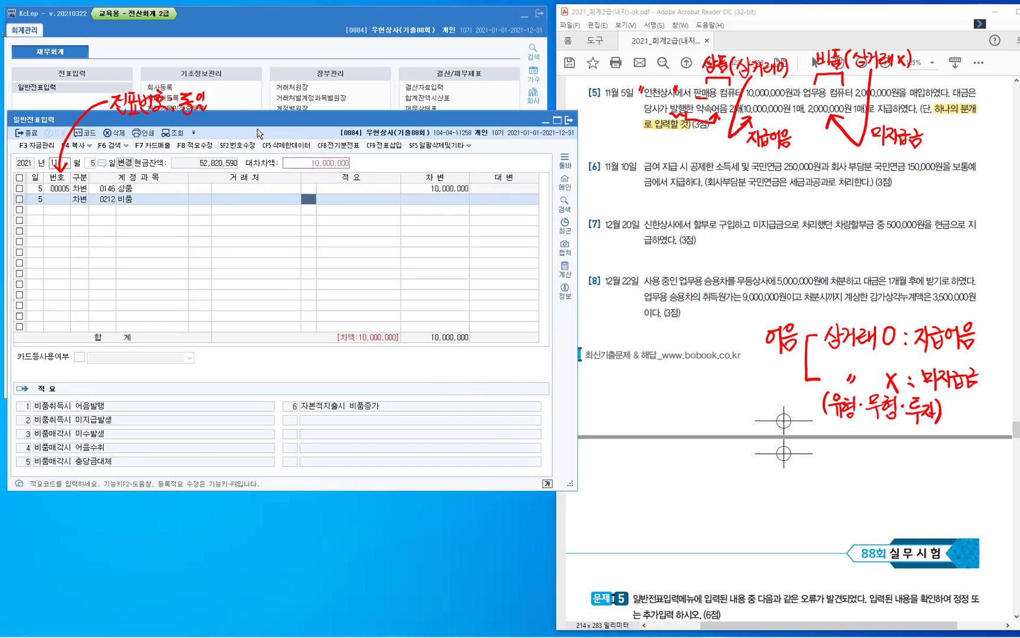
{"action": "key", "text": "Return"}
{"action": "type", "text": "2000000"}
{"action": "key", "text": "Return"}
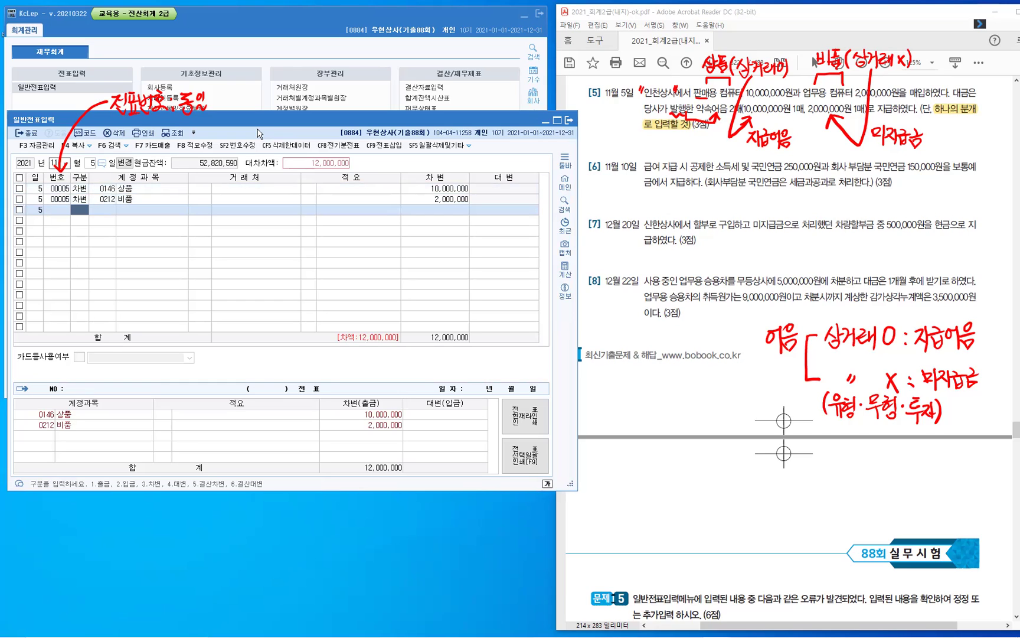
Add a credit line for account 0252 지급어음 with 인천상사 as 거래처 and an amount of 10,000,000.
{"action": "type", "text": "4"}
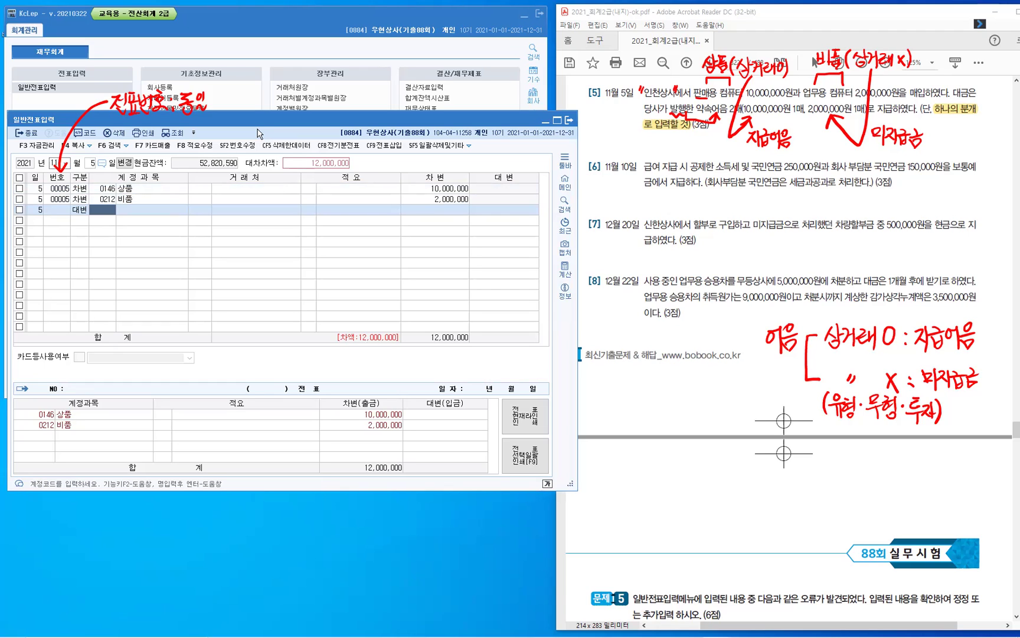
{"action": "type", "text": "252"}
{"action": "key", "text": "Return"}
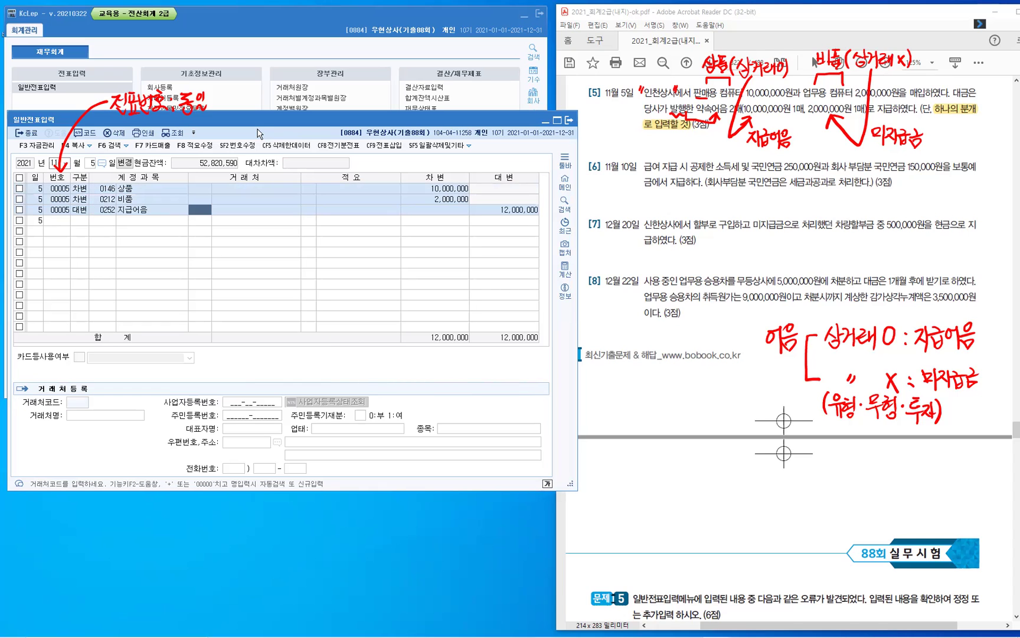
{"action": "type", "text": "이ㄴ천"}
{"action": "key", "text": "Return"}
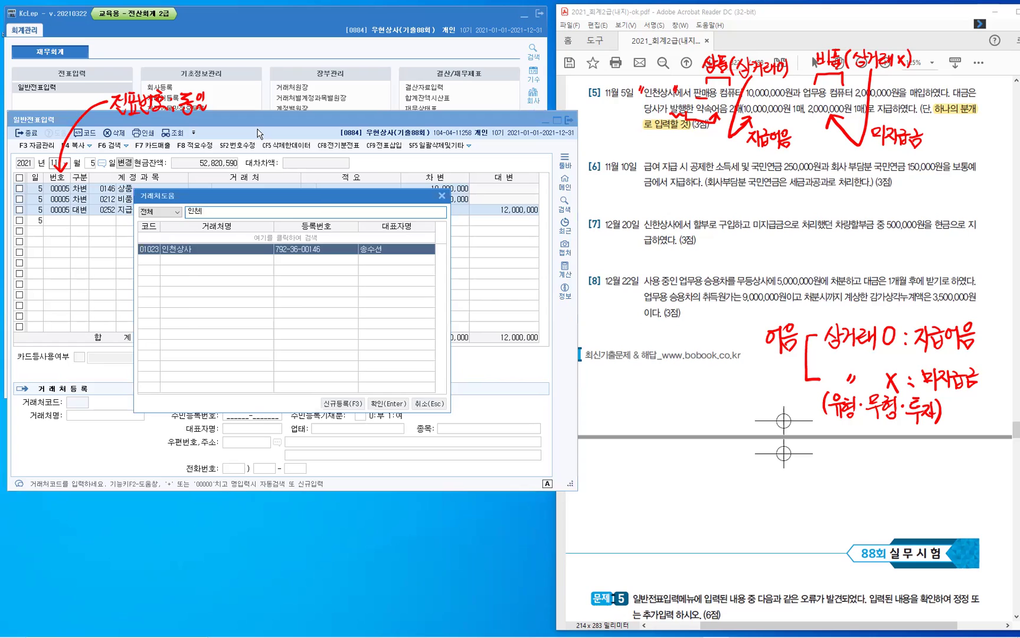
{"action": "key", "text": "Return"}
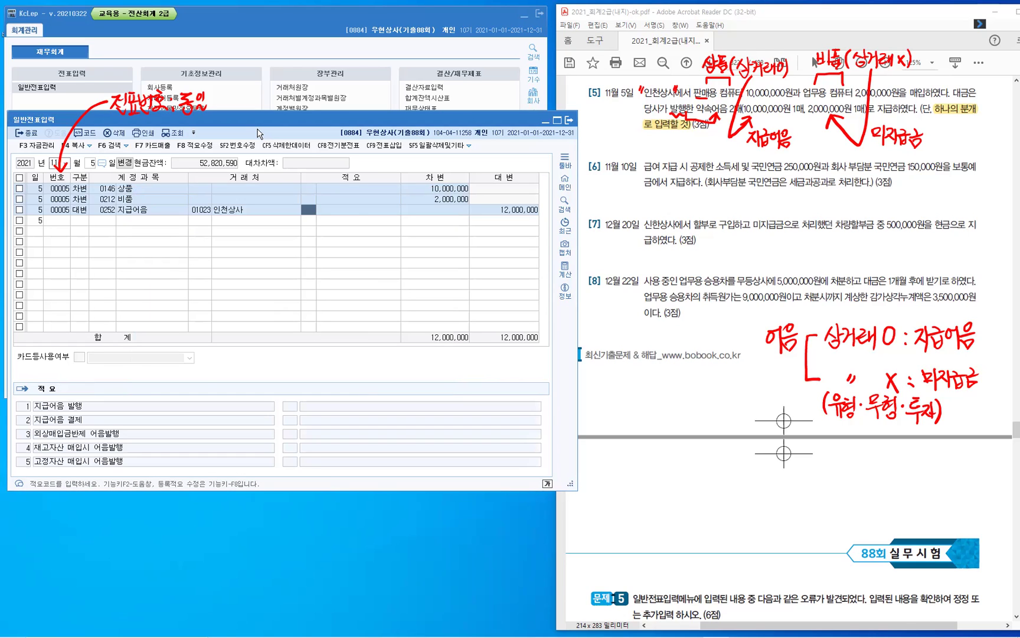
{"action": "key", "text": "Return"}
{"action": "key", "text": "Return"}
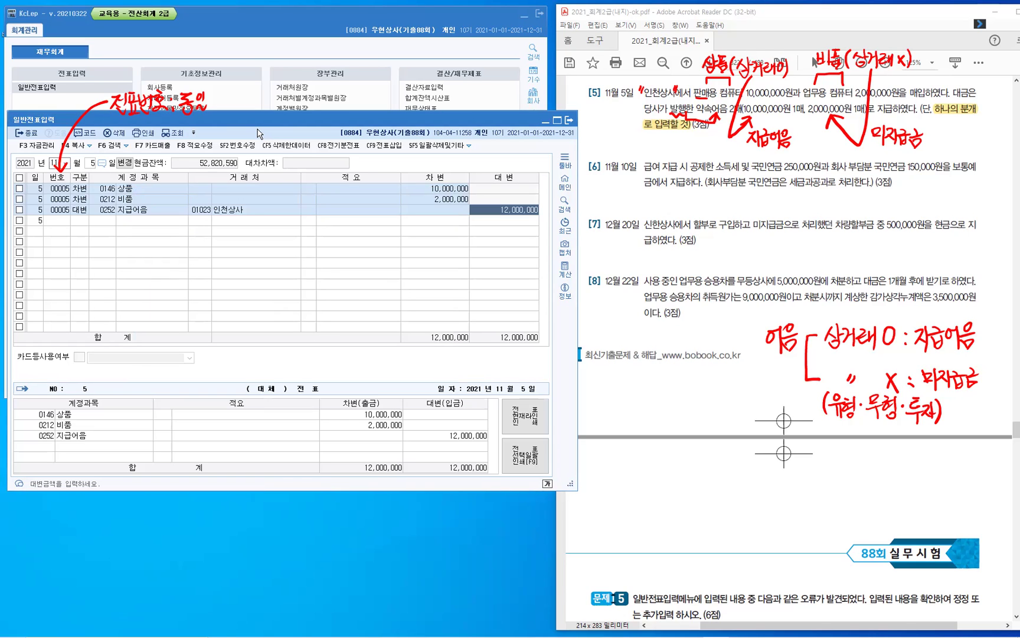
{"action": "type", "text": "10000000"}
{"action": "key", "text": "Return"}
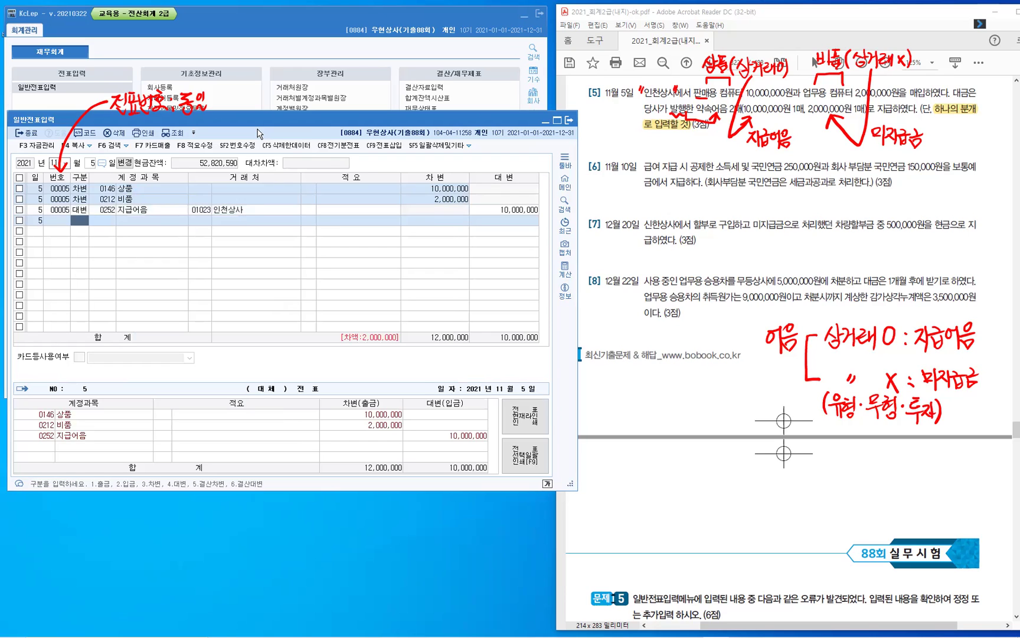
Add a credit line for account 0253 미지급금 with 인천상사 as 거래처 and an amount of 2,000,000.
{"action": "key", "text": "4"}
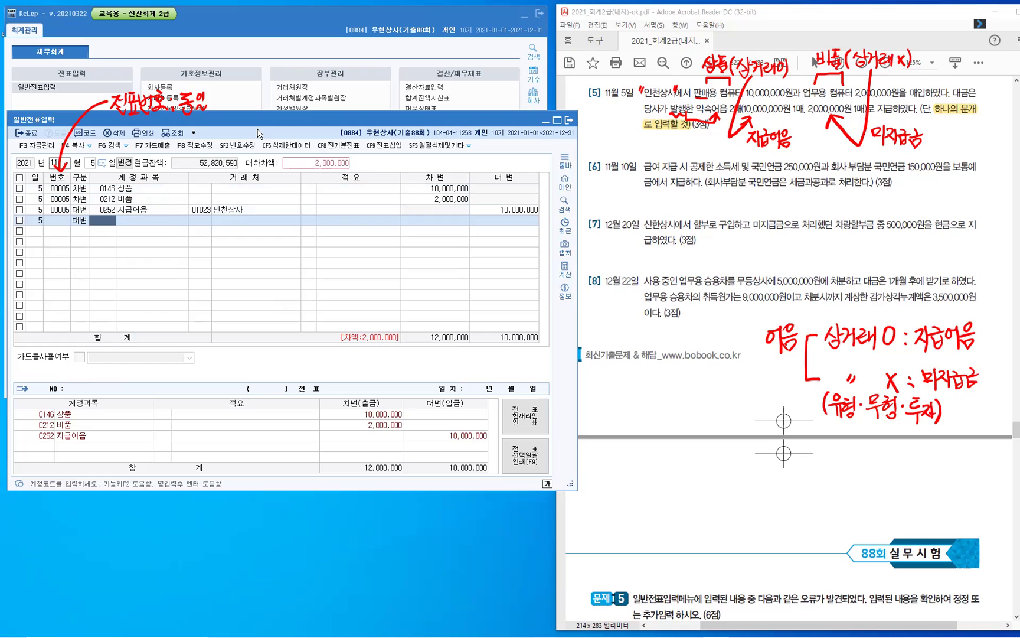
{"action": "type", "text": "253"}
{"action": "key", "text": "Return"}
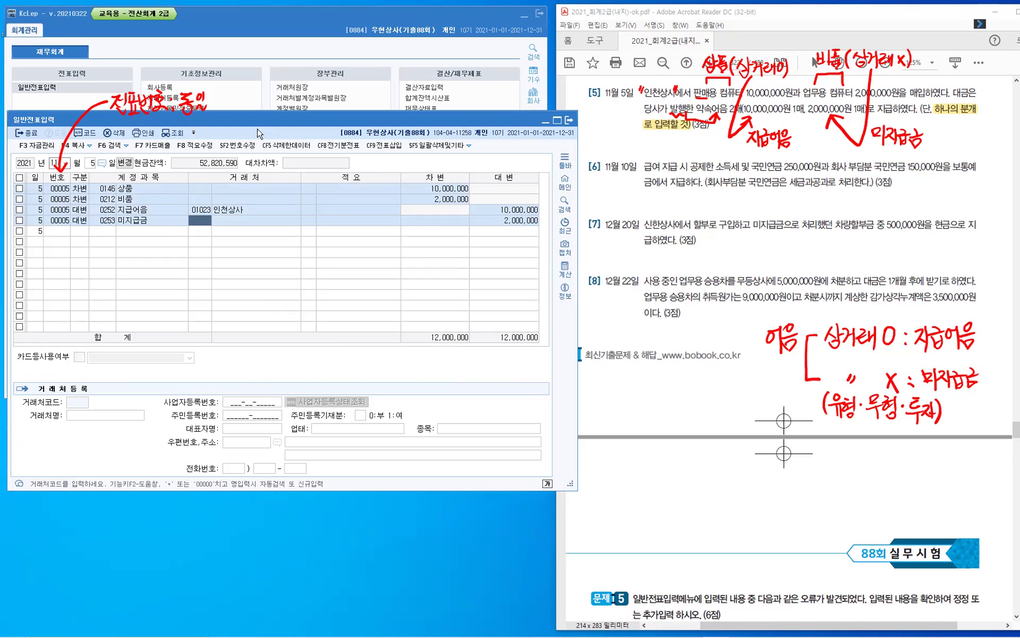
{"action": "key", "text": "plus"}
{"action": "type", "text": "인천상사"}
{"action": "key", "text": "Return"}
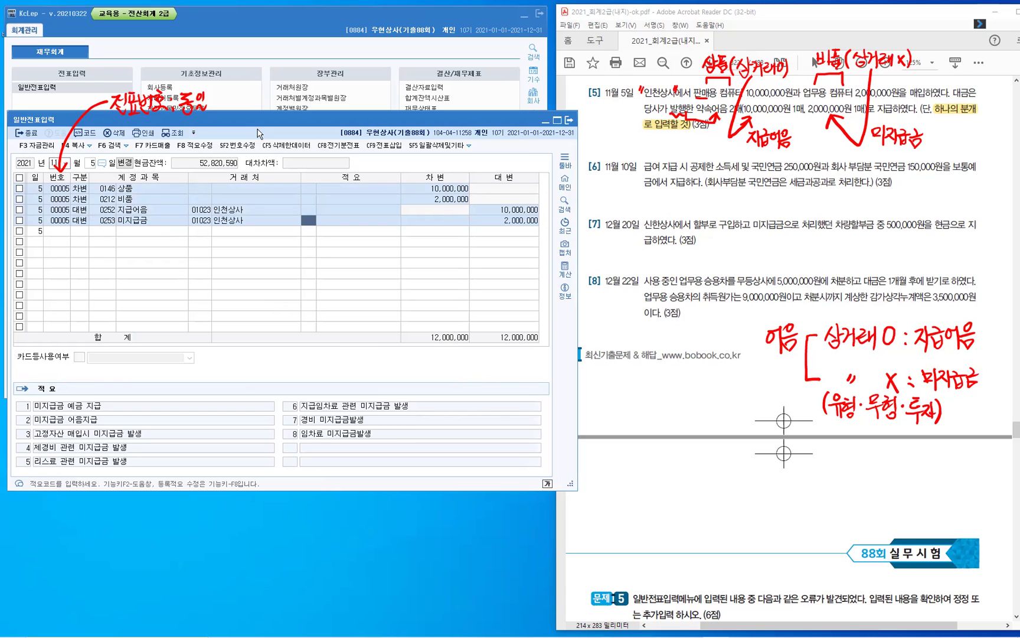
{"action": "key", "text": "Return"}
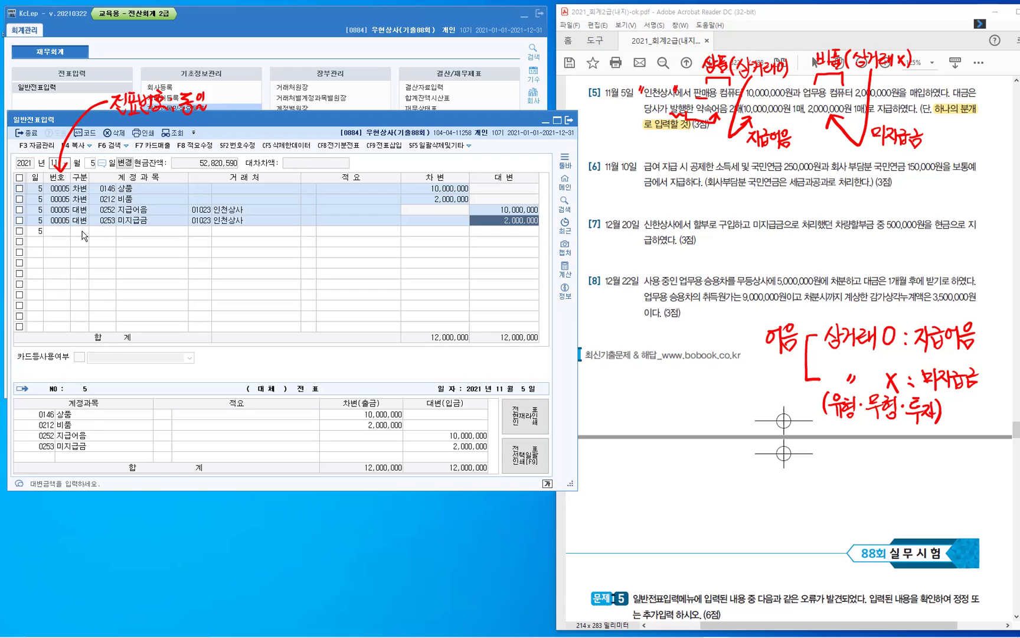
Start a separate November 5 example voucher with a debit of 10,000,000 to account 0146 상품 for 인천상사.
{"action": "left_click", "coordinate": [81, 231]}
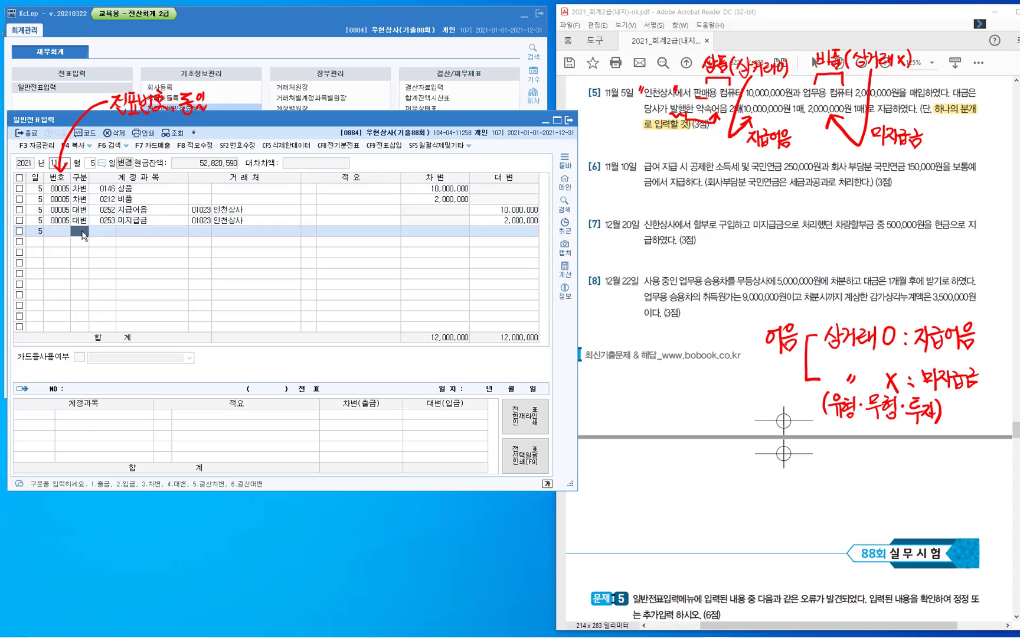
{"action": "type", "text": "3"}
{"action": "key", "text": "Return"}
{"action": "type", "text": "146"}
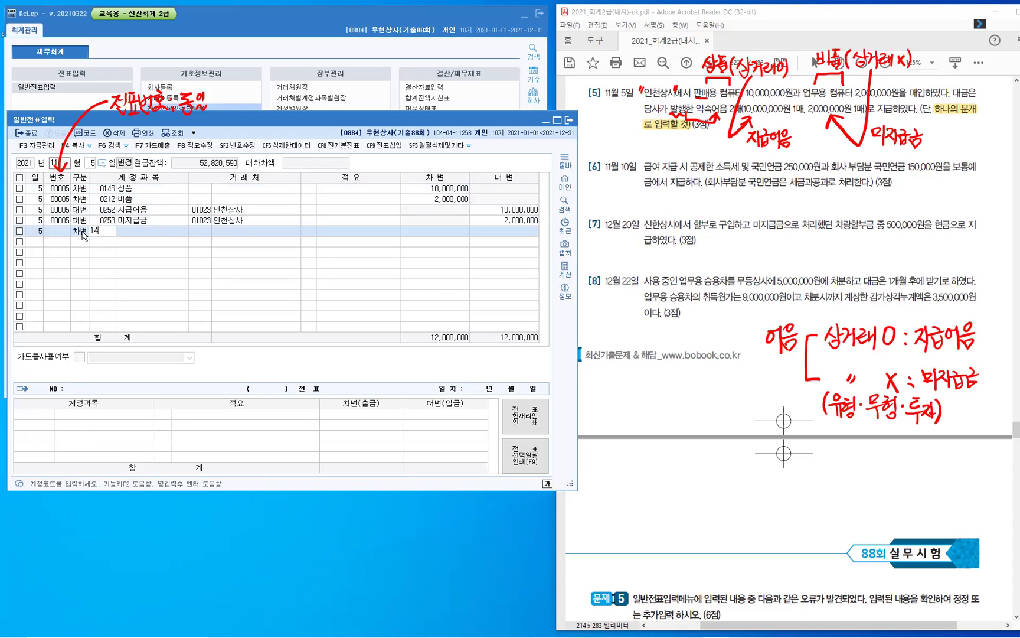
{"action": "key", "text": "Return"}
{"action": "key", "text": "Return"}
{"action": "type", "text": "10,000,000"}
{"action": "key", "text": "Return"}
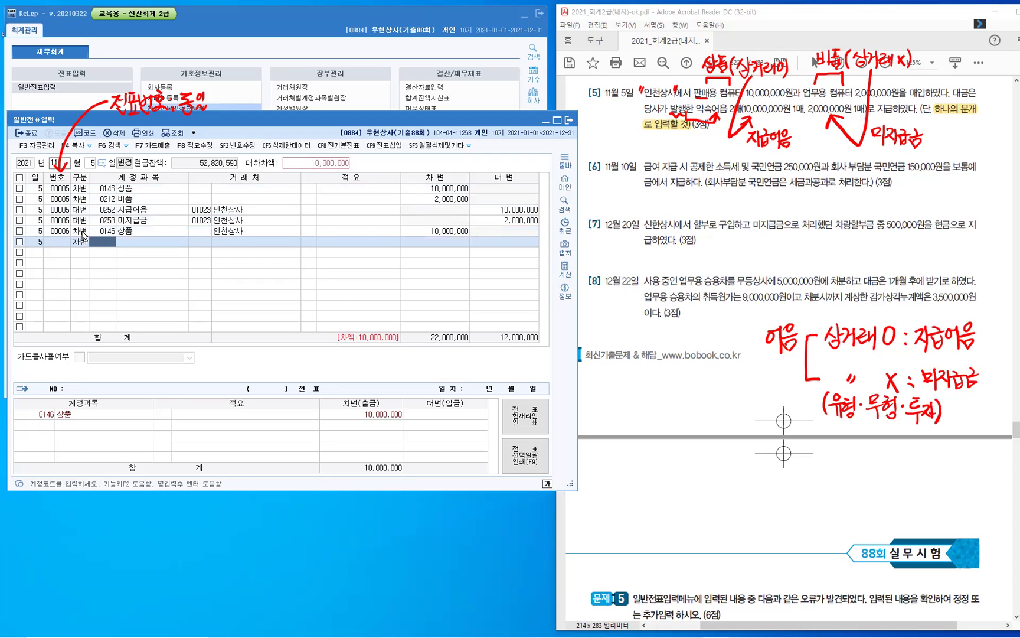
Balance the separate 상품 voucher with a credit line of 10,000,000 to account 0252 지급어음 for 인천상사.
{"action": "left_click", "coordinate": [83, 237]}
{"action": "type", "text": "4252"}
{"action": "key", "text": "Return"}
{"action": "key", "text": "Return"}
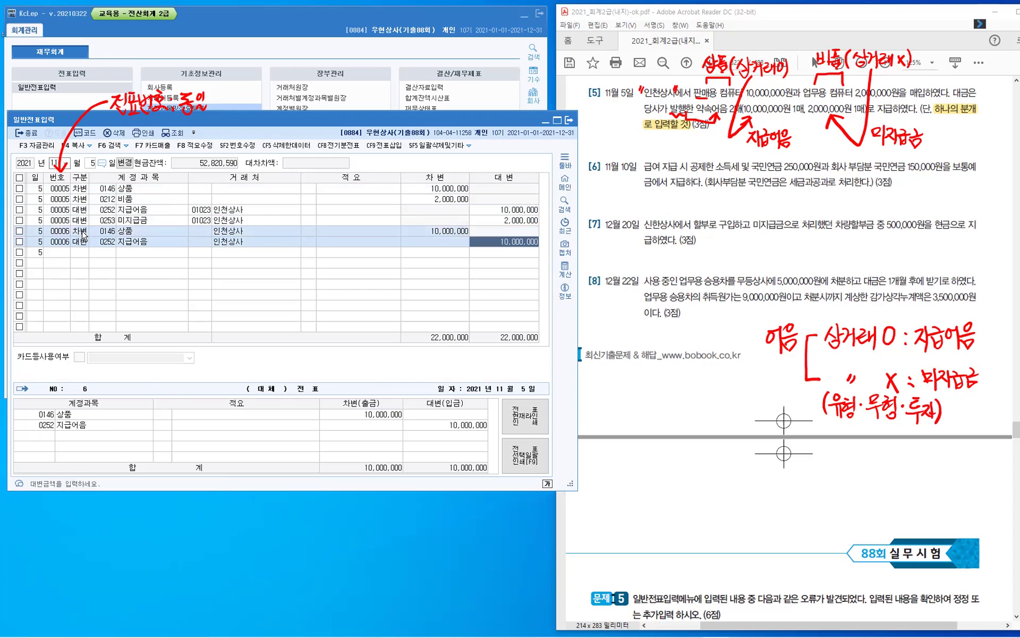
{"action": "key", "text": "Return"}
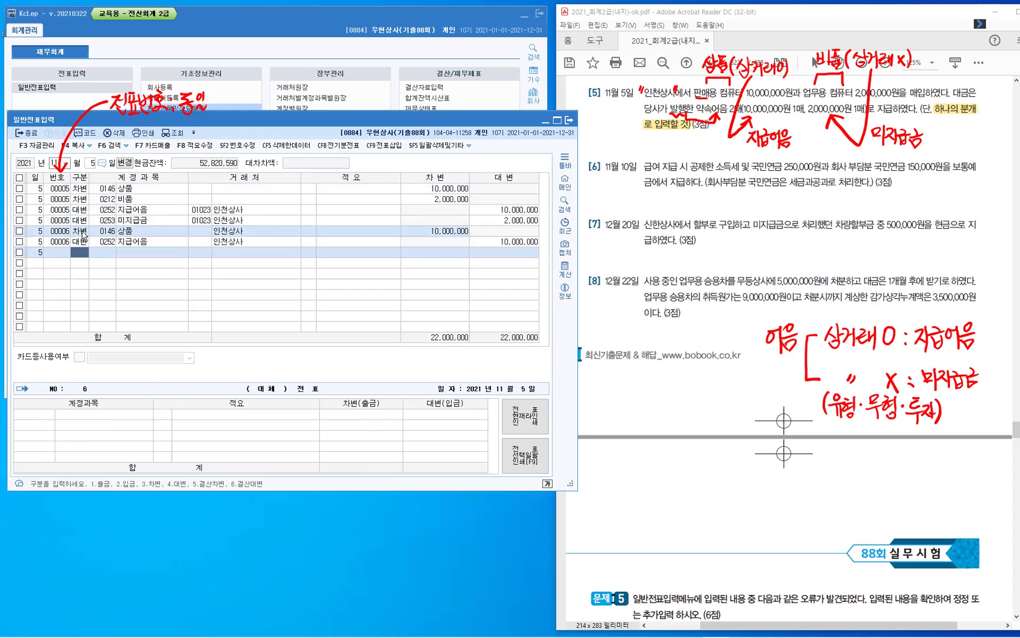
Enter another separate November 5 voucher line debiting account 0212 비품 with 2,000,000, and select the separate voucher's 상품 line.
{"action": "type", "text": "3"}
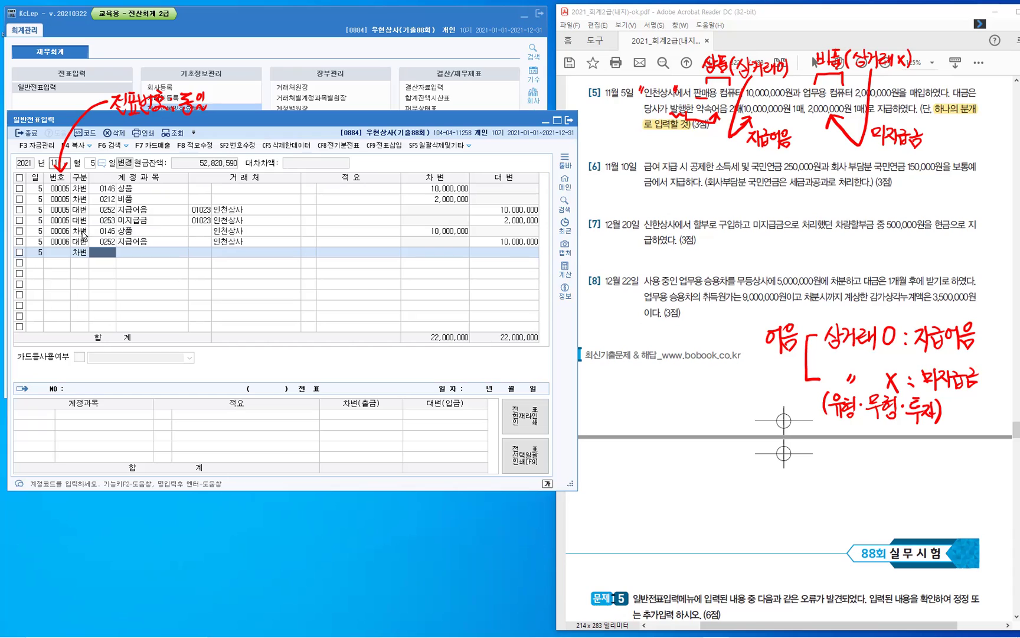
{"action": "type", "text": "212"}
{"action": "key", "text": "Return"}
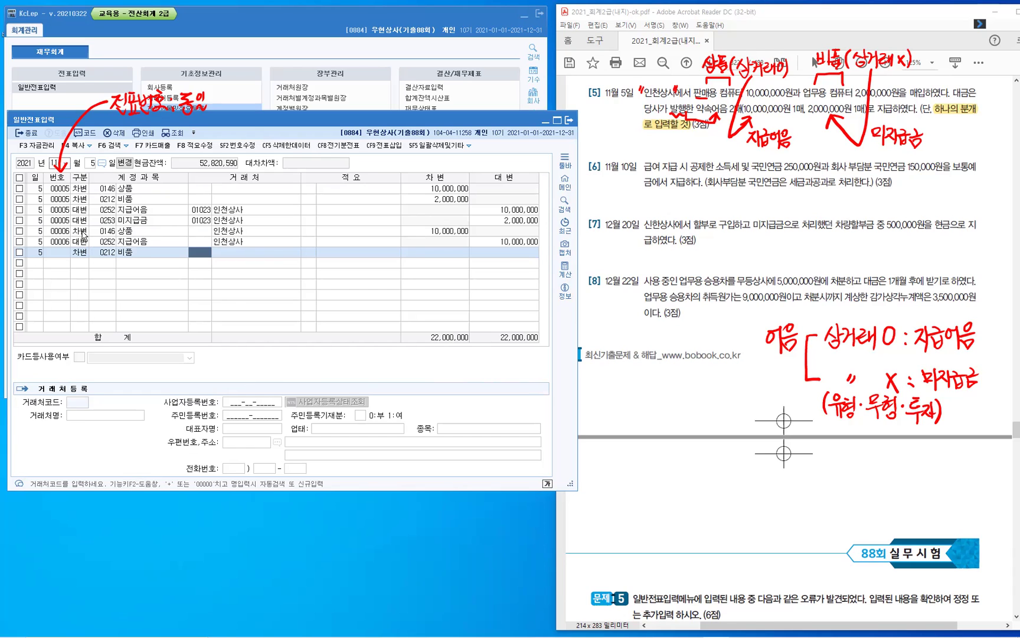
{"action": "key", "text": "Return"}
{"action": "key", "text": "Return"}
{"action": "type", "text": "2000000"}
{"action": "key", "text": "Return"}
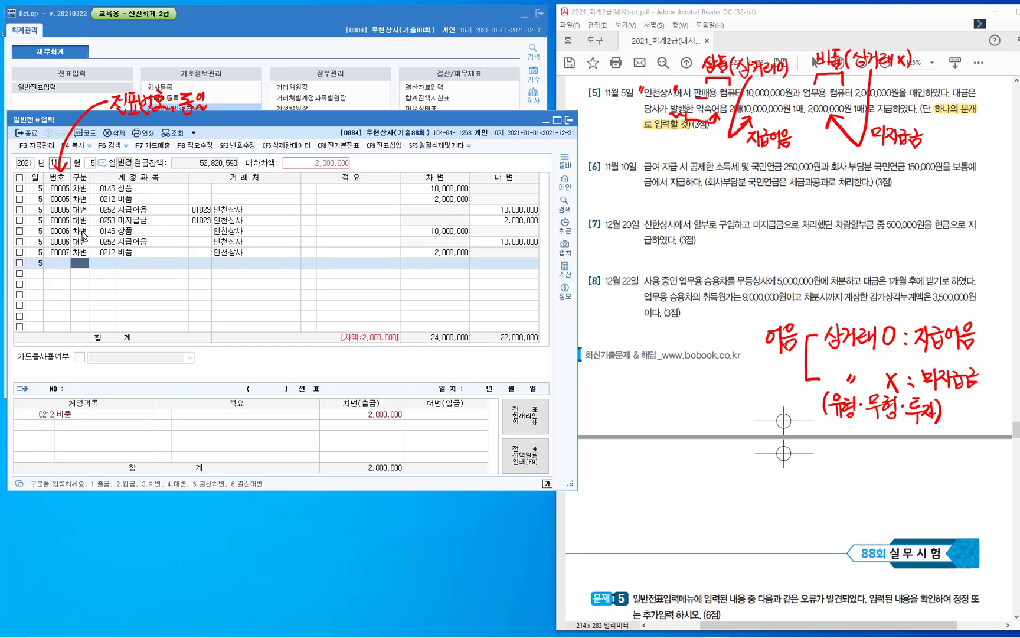
{"action": "left_click", "coordinate": [80, 232]}
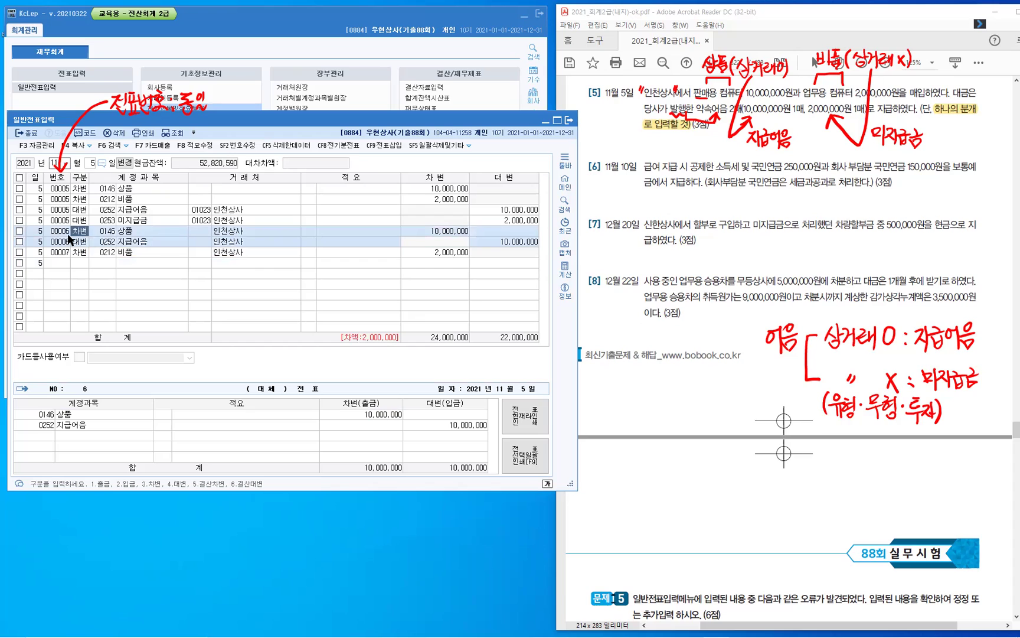
Try voucher number editing (번호수정) on the separate November 5 비품 line.
{"action": "left_click", "coordinate": [83, 255]}
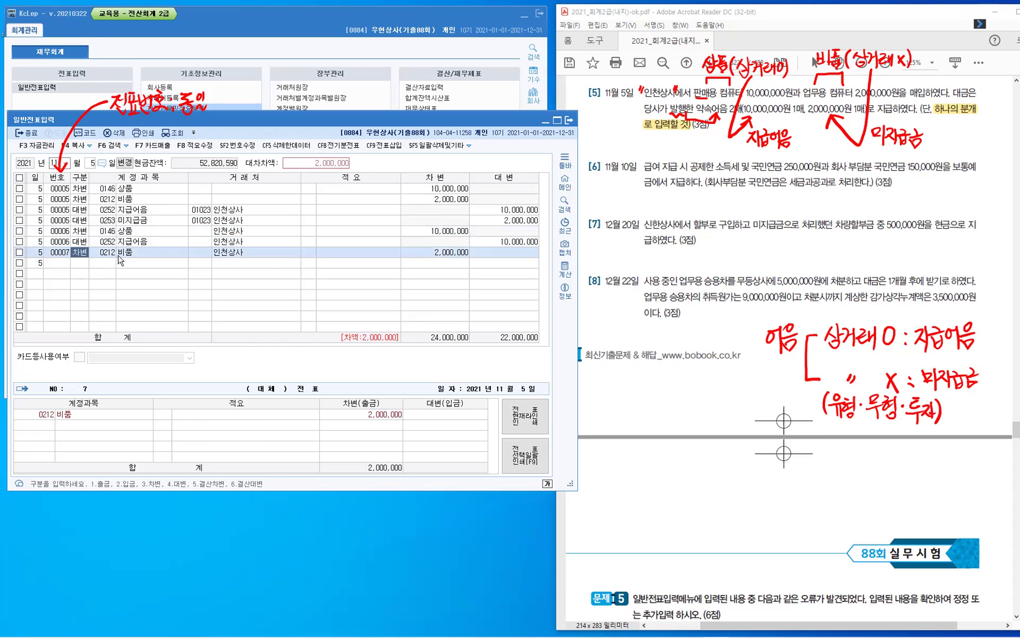
{"action": "left_click", "coordinate": [70, 259]}
{"action": "left_click", "coordinate": [238, 147]}
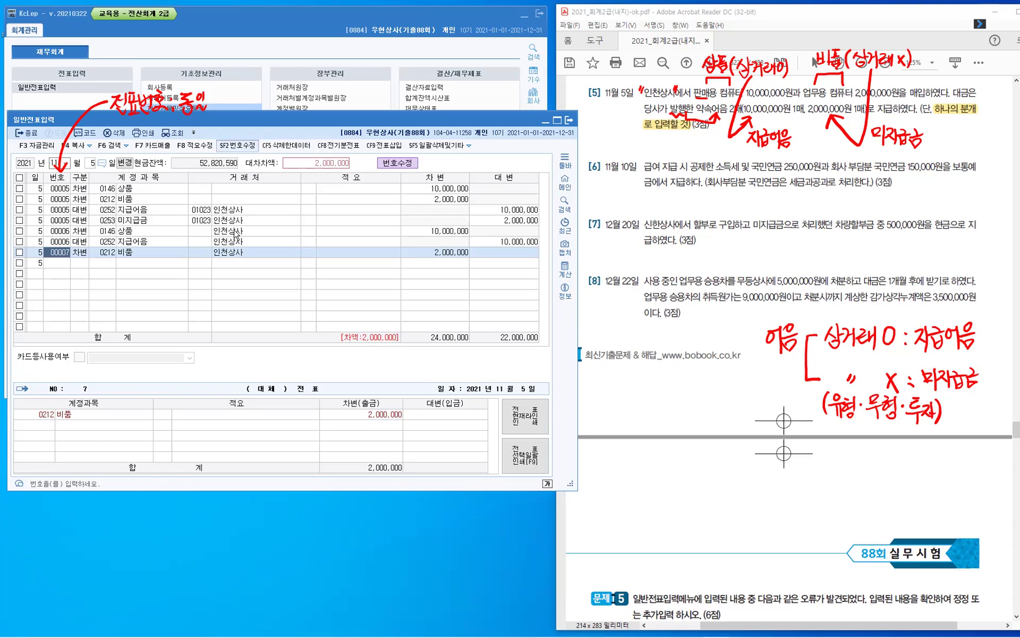
{"action": "key", "text": "Return"}
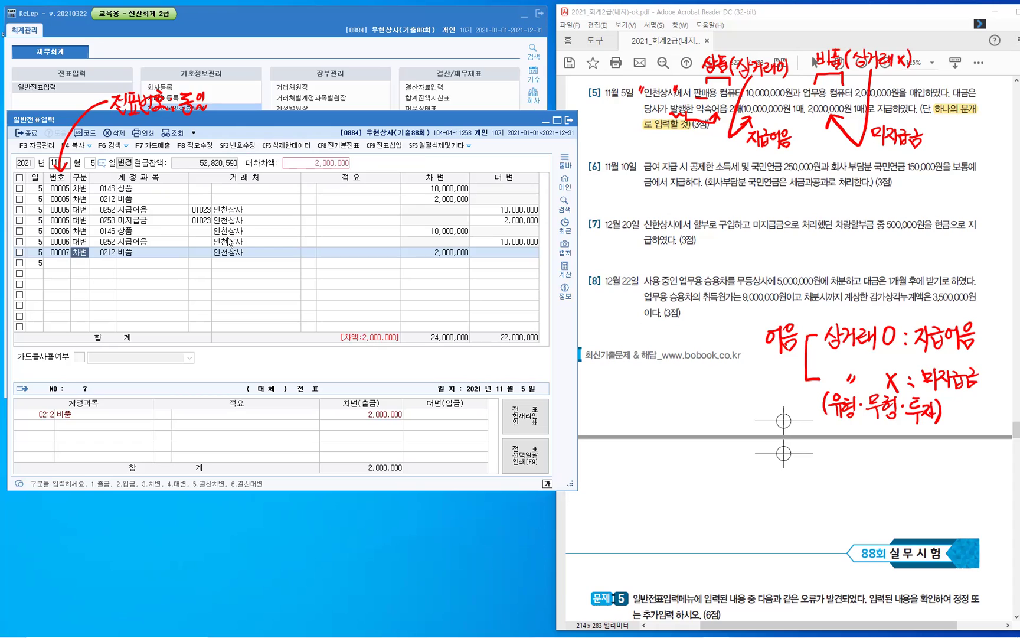
Delete the separate November 5 example lines, the 상품 and 지급어음 lines of voucher 00006 and the 비품 line of voucher 00007.
{"action": "left_click", "coordinate": [21, 241]}
{"action": "left_click", "coordinate": [20, 252]}
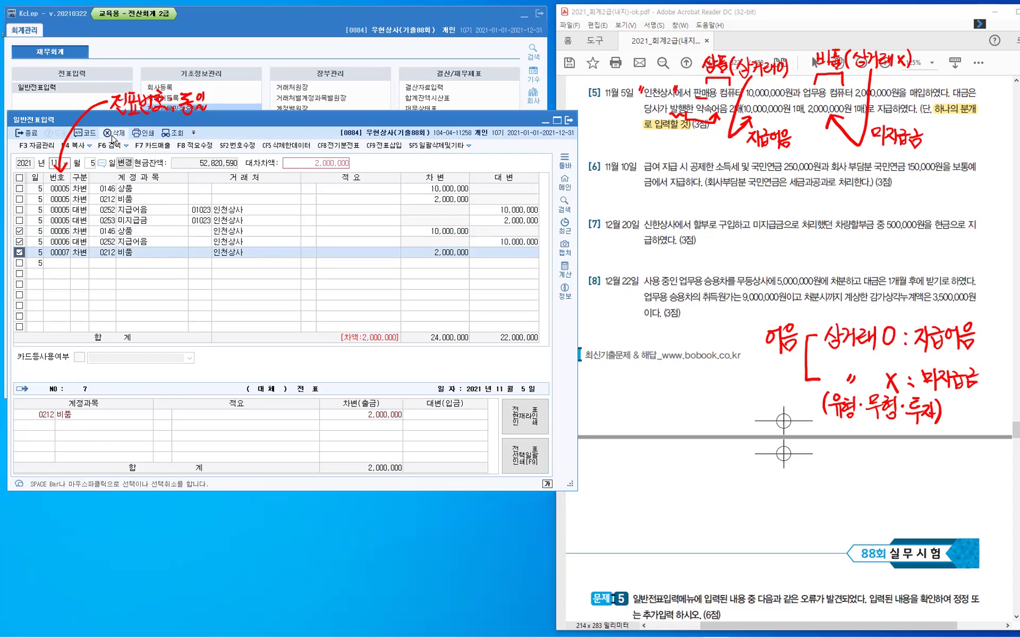
{"action": "left_click", "coordinate": [112, 136]}
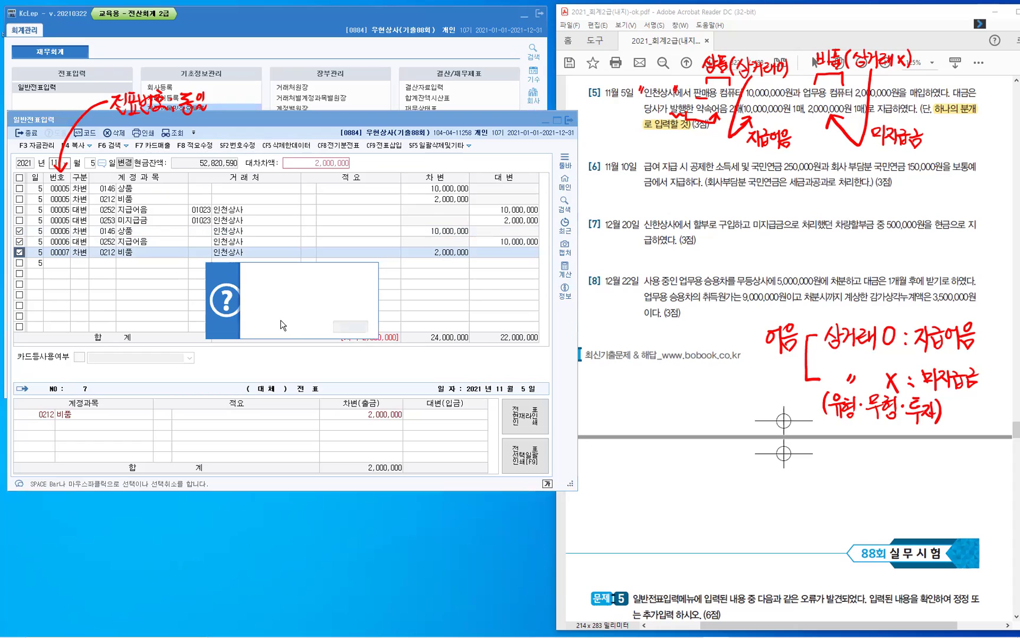
{"action": "left_click", "coordinate": [301, 327]}
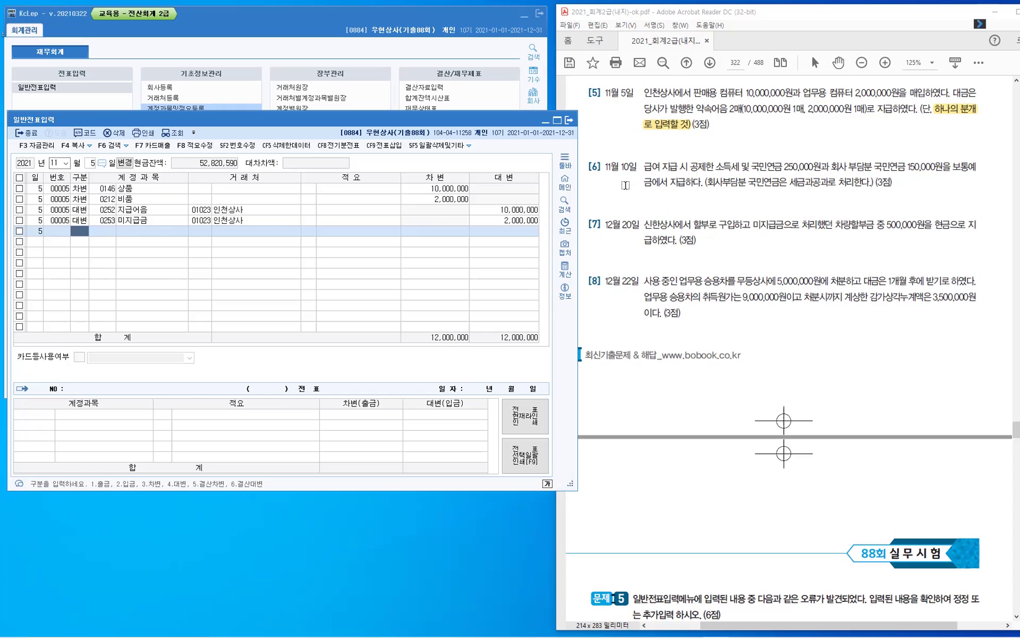
Open the voucher entry date November 10, 2021.
{"action": "left_click", "coordinate": [91, 165]}
{"action": "type", "text": "10"}
{"action": "key", "text": "Return"}
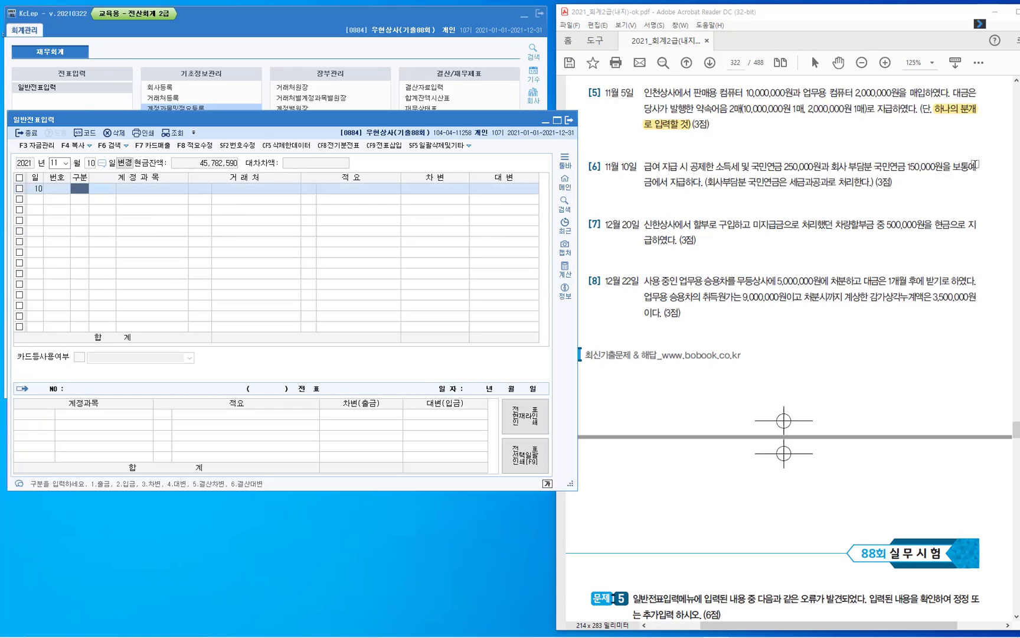
Highlight 통예금 and 세금과공과로 in yellow in the November 10 transaction of item [6].
{"action": "left_click_drag", "start_coordinate": [976, 165], "coordinate": [951, 176]}
{"action": "left_click_drag", "start_coordinate": [652, 190], "coordinate": [642, 184]}
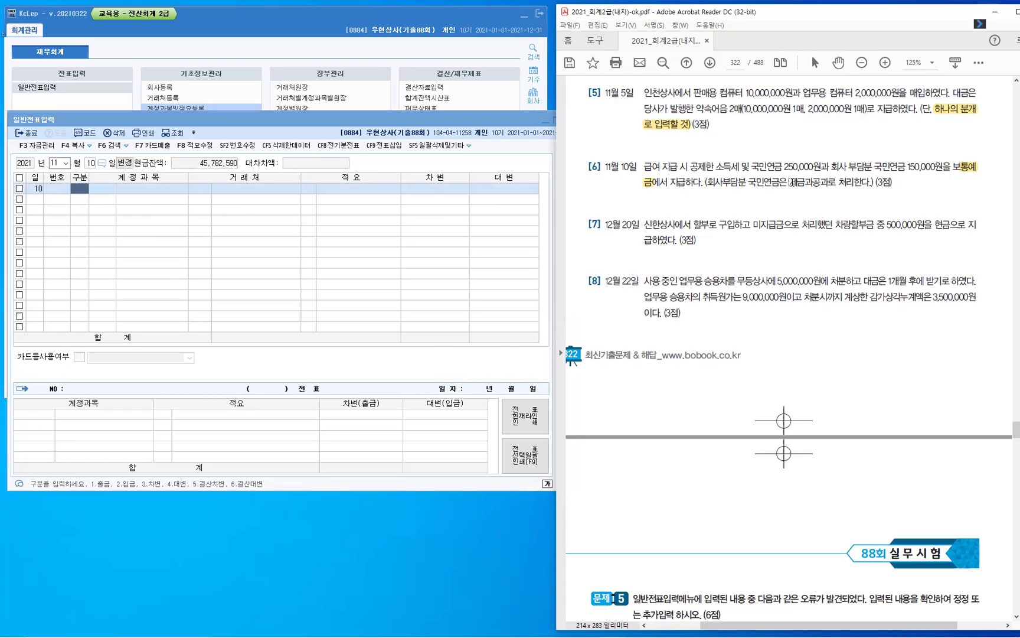
{"action": "left_click_drag", "start_coordinate": [790, 183], "coordinate": [839, 183]}
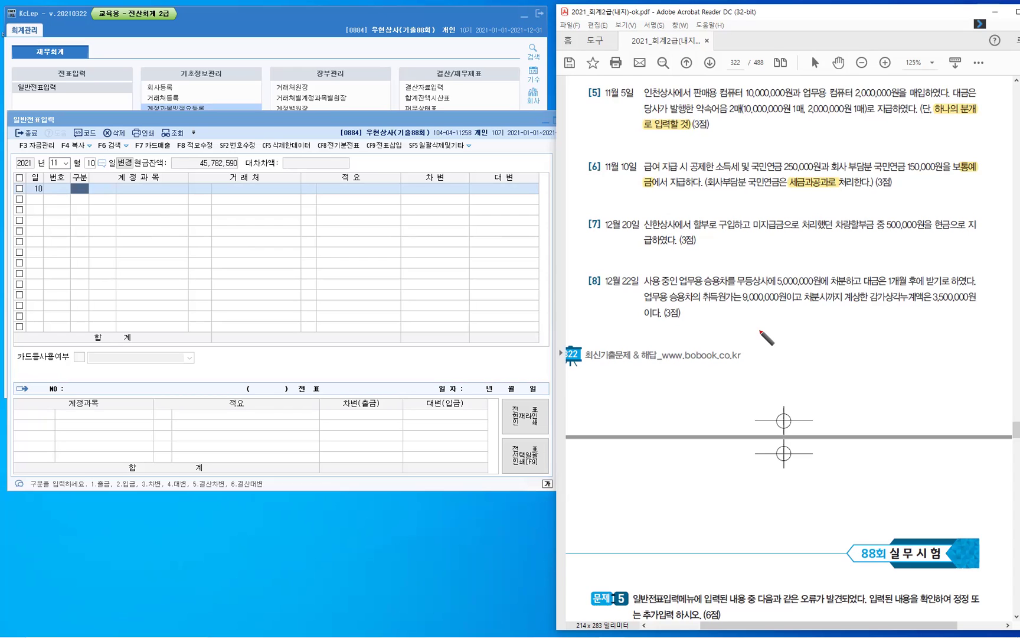
Handwrite the salary payment entry "(차) 급여 xxx (대) 예수금 xxx" in red below item [8].
{"action": "mouse_move", "coordinate": [762, 329]}
{"action": "left_mouse_down"}
{"action": "mouse_move", "coordinate": [754, 343]}
{"action": "mouse_move", "coordinate": [786, 338]}
{"action": "left_mouse_up"}
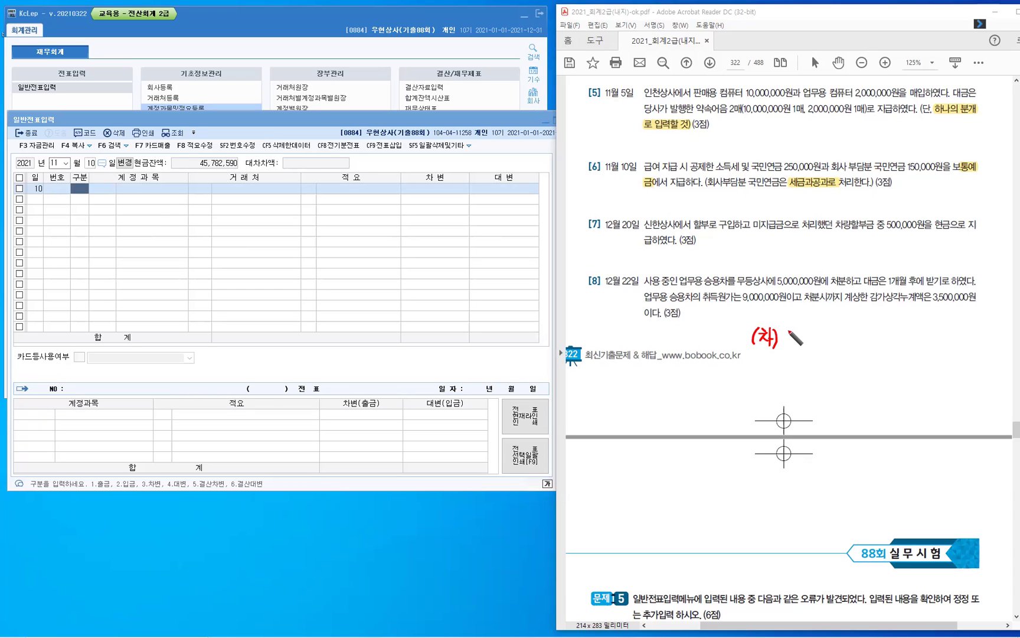
{"action": "mouse_move", "coordinate": [786, 331]}
{"action": "left_mouse_down"}
{"action": "mouse_move", "coordinate": [800, 349]}
{"action": "mouse_move", "coordinate": [832, 338]}
{"action": "mouse_move", "coordinate": [868, 341]}
{"action": "mouse_move", "coordinate": [865, 354]}
{"action": "mouse_move", "coordinate": [874, 340]}
{"action": "mouse_move", "coordinate": [877, 353]}
{"action": "mouse_move", "coordinate": [891, 351]}
{"action": "left_mouse_up"}
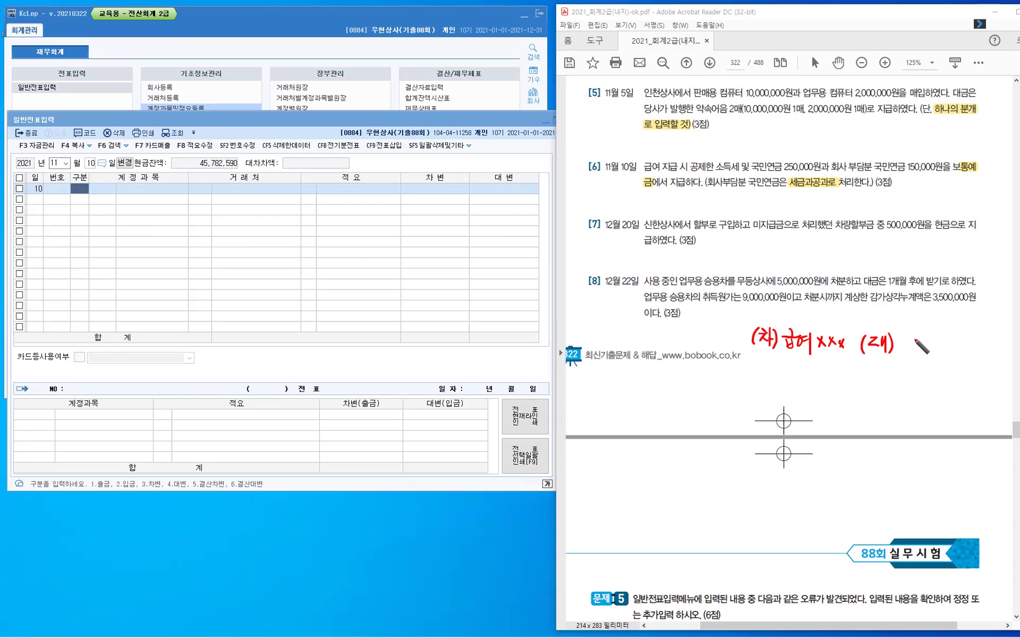
{"action": "left_click_drag", "start_coordinate": [904, 341], "coordinate": [901, 342]}
{"action": "left_click_drag", "start_coordinate": [909, 342], "coordinate": [936, 354]}
{"action": "left_click_drag", "start_coordinate": [936, 342], "coordinate": [946, 352]}
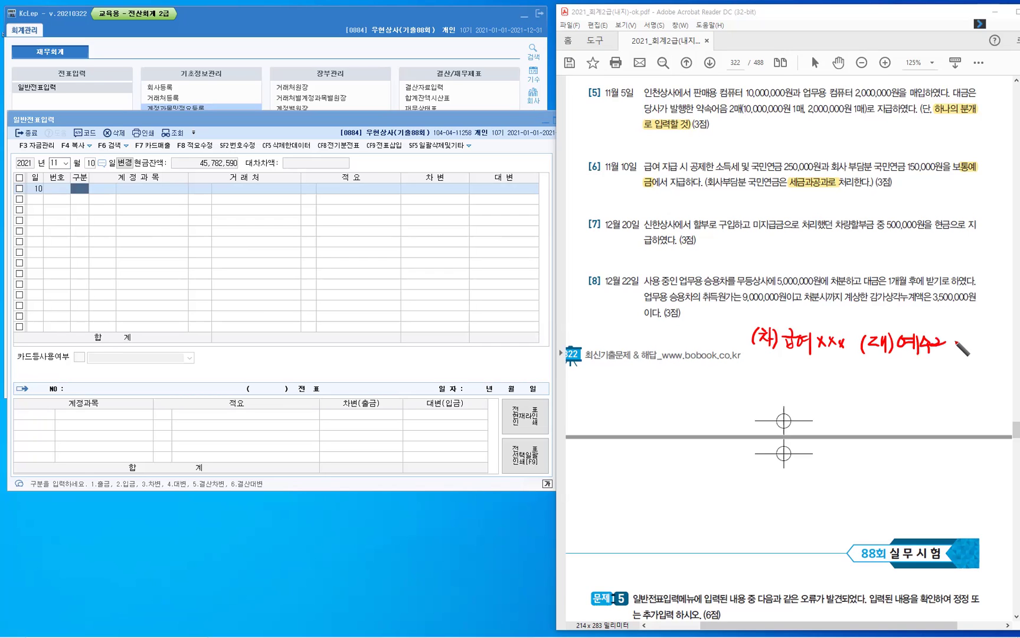
{"action": "left_click_drag", "start_coordinate": [948, 340], "coordinate": [957, 352]}
{"action": "left_click_drag", "start_coordinate": [957, 340], "coordinate": [948, 351]}
{"action": "left_click_drag", "start_coordinate": [959, 340], "coordinate": [967, 351]}
{"action": "mouse_move", "coordinate": [967, 340]}
{"action": "left_mouse_down"}
{"action": "mouse_move", "coordinate": [959, 351]}
{"action": "mouse_move", "coordinate": [977, 351]}
{"action": "left_mouse_up"}
{"action": "left_click_drag", "start_coordinate": [978, 340], "coordinate": [968, 351]}
Handwrite "현금 xxx" beneath the 예수금 credit and annotate 예수금 with an arrow and the note 원천징수.
{"action": "left_click", "coordinate": [907, 358]}
{"action": "left_click_drag", "start_coordinate": [904, 359], "coordinate": [962, 377]}
{"action": "mouse_move", "coordinate": [962, 366]}
{"action": "left_mouse_down"}
{"action": "mouse_move", "coordinate": [954, 376]}
{"action": "mouse_move", "coordinate": [975, 376]}
{"action": "left_mouse_up"}
{"action": "mouse_move", "coordinate": [975, 367]}
{"action": "left_mouse_down"}
{"action": "mouse_move", "coordinate": [967, 376]}
{"action": "mouse_move", "coordinate": [986, 375]}
{"action": "left_mouse_up"}
{"action": "left_click_drag", "start_coordinate": [986, 367], "coordinate": [978, 376]}
{"action": "mouse_move", "coordinate": [925, 310]}
{"action": "left_mouse_down"}
{"action": "mouse_move", "coordinate": [928, 331]}
{"action": "mouse_move", "coordinate": [940, 306]}
{"action": "left_mouse_up"}
{"action": "mouse_move", "coordinate": [931, 319]}
{"action": "left_mouse_down"}
{"action": "mouse_move", "coordinate": [975, 322]}
{"action": "mouse_move", "coordinate": [981, 336]}
{"action": "mouse_move", "coordinate": [990, 325]}
{"action": "mouse_move", "coordinate": [982, 334]}
{"action": "left_mouse_up"}
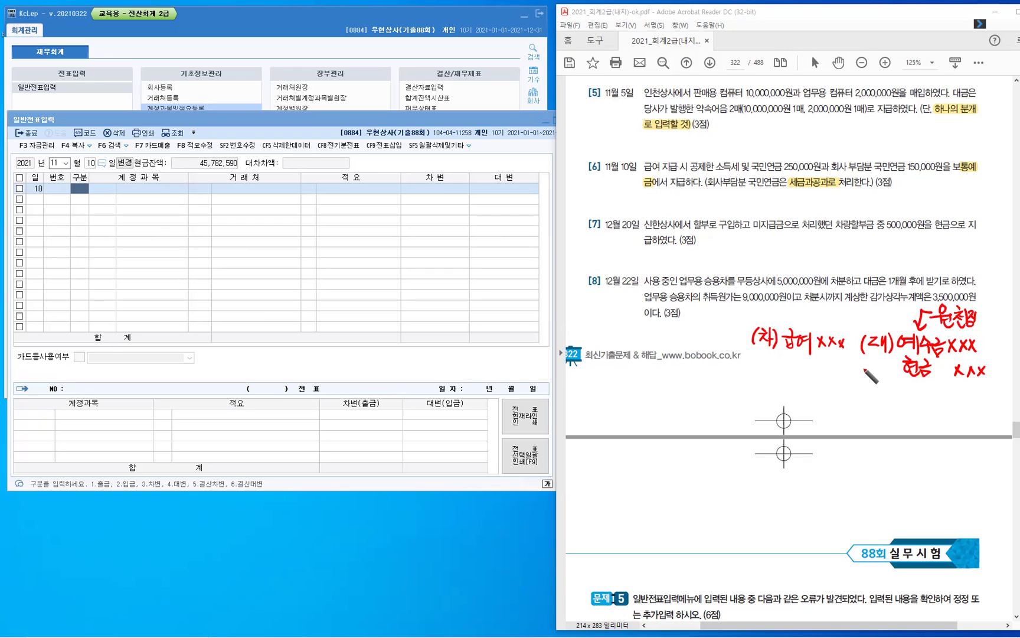
Draw an arrow down from the salary entry labelled 납부, and underline the [6] 11월 10일 heading.
{"action": "mouse_move", "coordinate": [864, 368]}
{"action": "left_mouse_down"}
{"action": "mouse_move", "coordinate": [828, 397]}
{"action": "mouse_move", "coordinate": [845, 396]}
{"action": "left_mouse_up"}
{"action": "left_click_drag", "start_coordinate": [586, 172], "coordinate": [639, 173]}
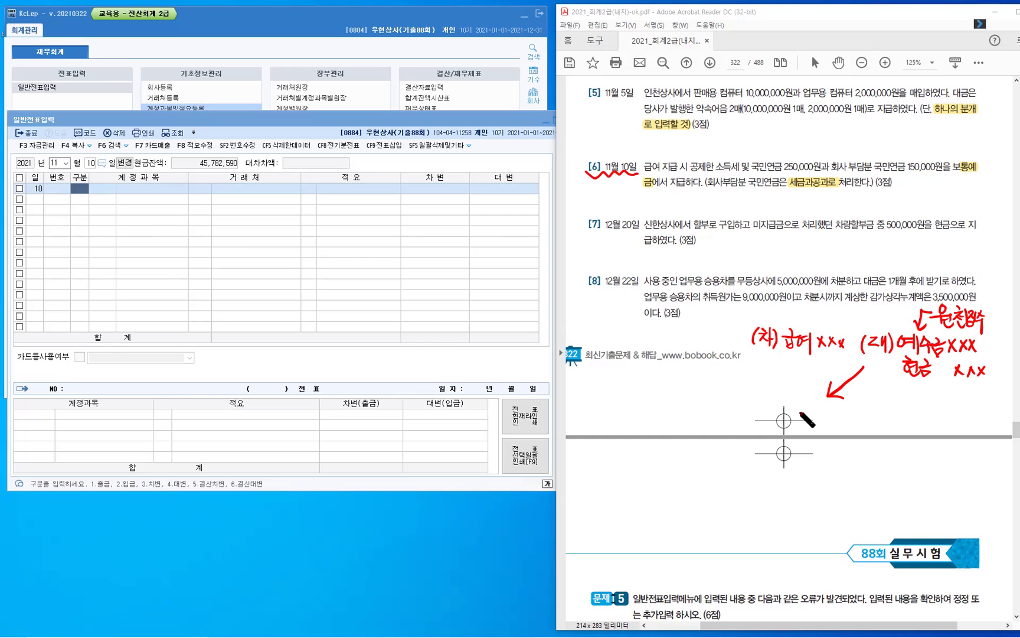
{"action": "mouse_move", "coordinate": [869, 383]}
{"action": "left_mouse_down"}
{"action": "mouse_move", "coordinate": [864, 399]}
{"action": "mouse_move", "coordinate": [874, 400]}
{"action": "left_mouse_up"}
{"action": "mouse_move", "coordinate": [876, 382]}
{"action": "left_mouse_down"}
{"action": "mouse_move", "coordinate": [879, 402]}
{"action": "mouse_move", "coordinate": [895, 390]}
{"action": "left_mouse_up"}
{"action": "left_click_drag", "start_coordinate": [880, 396], "coordinate": [899, 395]}
{"action": "left_click_drag", "start_coordinate": [891, 396], "coordinate": [892, 408]}
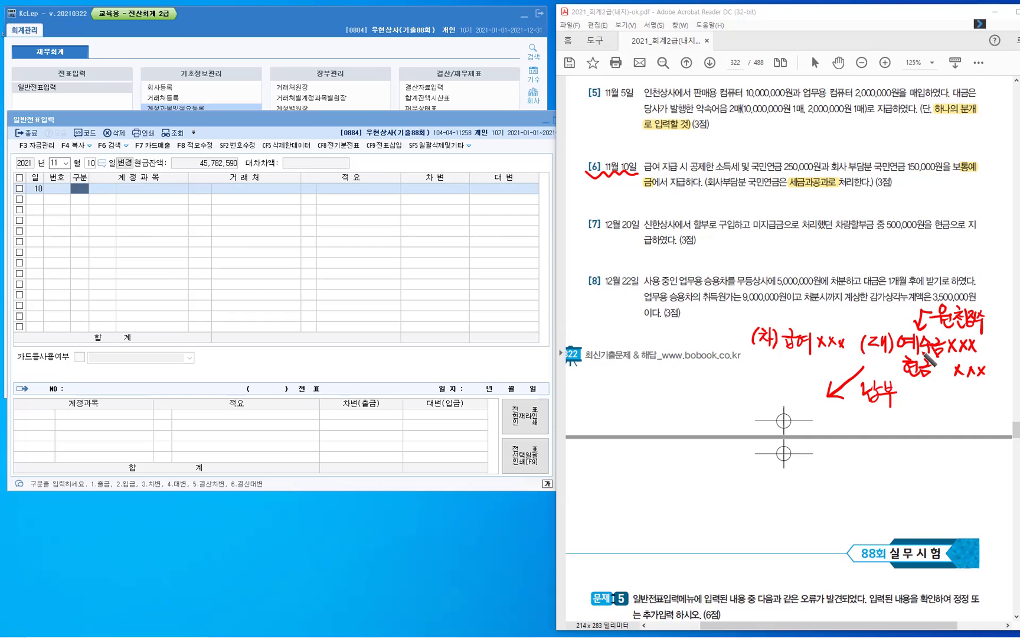
Handwrite the payment entry's debit "(차) 예수금 xxx" at the end of the 납부 arrow.
{"action": "mouse_move", "coordinate": [754, 409]}
{"action": "left_mouse_down"}
{"action": "mouse_move", "coordinate": [752, 428]}
{"action": "mouse_move", "coordinate": [839, 430]}
{"action": "left_mouse_up"}
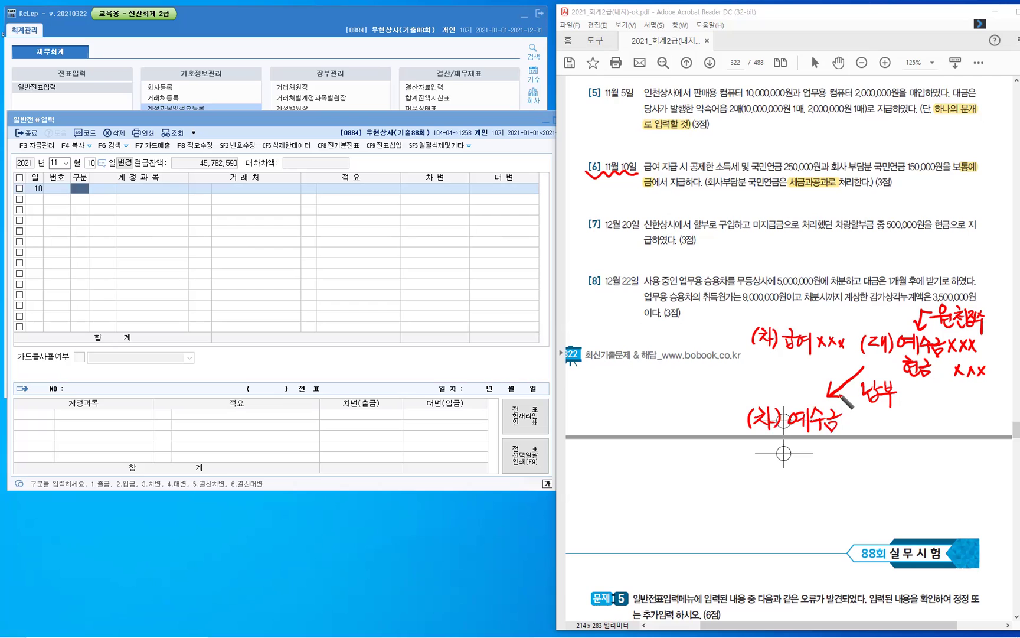
{"action": "left_click_drag", "start_coordinate": [855, 418], "coordinate": [858, 427]}
{"action": "left_click_drag", "start_coordinate": [861, 422], "coordinate": [867, 428]}
{"action": "mouse_move", "coordinate": [867, 421]}
{"action": "left_mouse_down"}
{"action": "mouse_move", "coordinate": [861, 429]}
{"action": "mouse_move", "coordinate": [877, 429]}
{"action": "left_mouse_up"}
{"action": "left_click_drag", "start_coordinate": [878, 421], "coordinate": [870, 429]}
Underline 회사 부담분 in item [6] and handwrite "세·공 xxx" below the 예수금 debit.
{"action": "left_click_drag", "start_coordinate": [833, 173], "coordinate": [872, 172]}
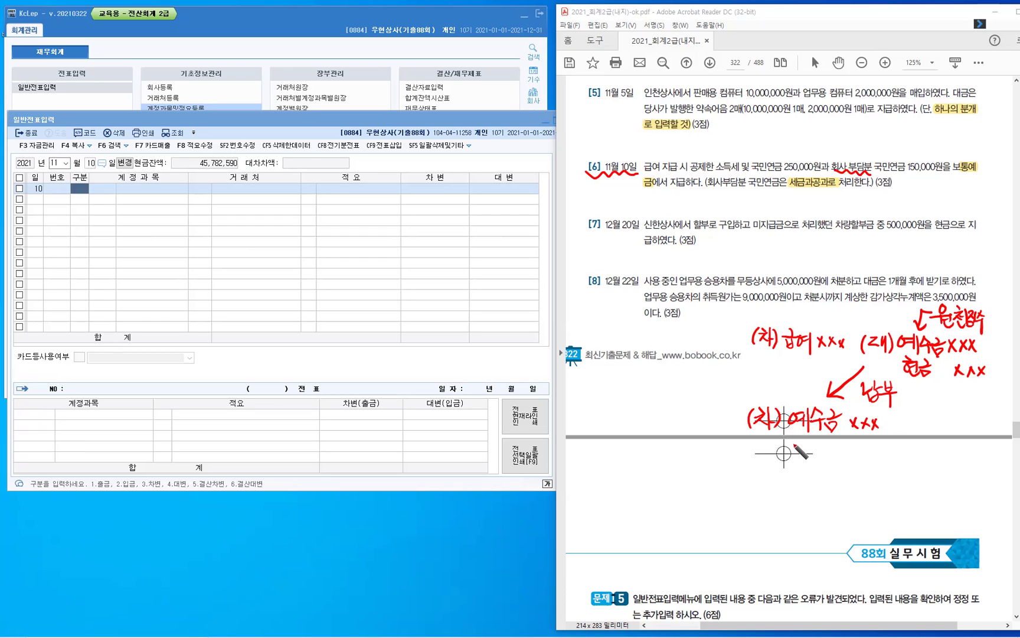
{"action": "mouse_move", "coordinate": [789, 459]}
{"action": "left_mouse_down"}
{"action": "mouse_move", "coordinate": [801, 446]}
{"action": "mouse_move", "coordinate": [806, 462]}
{"action": "mouse_move", "coordinate": [832, 452]}
{"action": "mouse_move", "coordinate": [835, 462]}
{"action": "left_mouse_up"}
{"action": "left_click", "coordinate": [817, 453]}
{"action": "mouse_move", "coordinate": [854, 448]}
{"action": "left_mouse_down"}
{"action": "mouse_move", "coordinate": [865, 461]}
{"action": "mouse_move", "coordinate": [855, 460]}
{"action": "mouse_move", "coordinate": [877, 459]}
{"action": "left_mouse_up"}
{"action": "left_click_drag", "start_coordinate": [877, 450], "coordinate": [869, 460]}
{"action": "left_click_drag", "start_coordinate": [884, 451], "coordinate": [883, 463]}
Handwrite the payment entry's credit "(대) 보·예 xxx" and mark the entry with a star.
{"action": "left_click_drag", "start_coordinate": [908, 415], "coordinate": [907, 430]}
{"action": "left_click_drag", "start_coordinate": [920, 416], "coordinate": [920, 426]}
{"action": "left_click_drag", "start_coordinate": [923, 415], "coordinate": [924, 427]}
{"action": "mouse_move", "coordinate": [926, 413]}
{"action": "left_mouse_down"}
{"action": "mouse_move", "coordinate": [929, 431]}
{"action": "mouse_move", "coordinate": [945, 413]}
{"action": "left_mouse_up"}
{"action": "left_click_drag", "start_coordinate": [939, 420], "coordinate": [942, 428]}
{"action": "left_click", "coordinate": [955, 421]}
{"action": "left_click_drag", "start_coordinate": [935, 429], "coordinate": [963, 429]}
{"action": "mouse_move", "coordinate": [969, 413]}
{"action": "left_mouse_down"}
{"action": "mouse_move", "coordinate": [970, 434]}
{"action": "mouse_move", "coordinate": [985, 428]}
{"action": "left_mouse_up"}
{"action": "mouse_move", "coordinate": [984, 419]}
{"action": "left_mouse_down"}
{"action": "mouse_move", "coordinate": [978, 428]}
{"action": "mouse_move", "coordinate": [995, 428]}
{"action": "left_mouse_up"}
{"action": "left_click_drag", "start_coordinate": [997, 421], "coordinate": [1003, 427]}
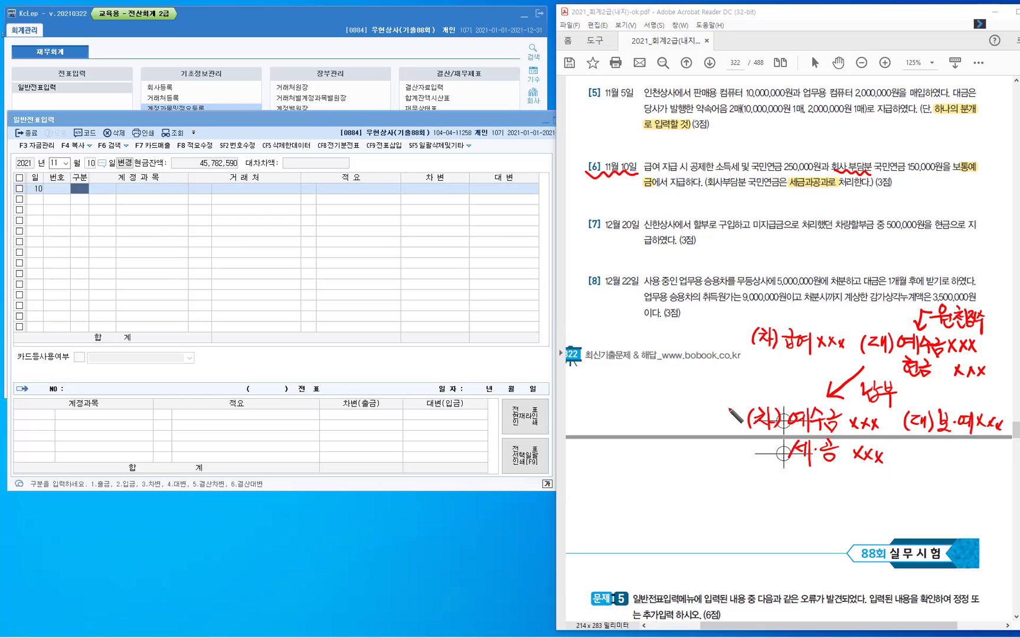
{"action": "mouse_move", "coordinate": [718, 416]}
{"action": "left_mouse_down"}
{"action": "mouse_move", "coordinate": [738, 415]}
{"action": "mouse_move", "coordinate": [721, 432]}
{"action": "left_mouse_up"}
Annotate item [6] with an arrow to 국민연금, a circle around 공제한 and the note 예수금, and box the handwritten entries.
{"action": "mouse_move", "coordinate": [861, 157]}
{"action": "left_mouse_down"}
{"action": "mouse_move", "coordinate": [887, 142]}
{"action": "mouse_move", "coordinate": [895, 152]}
{"action": "left_mouse_up"}
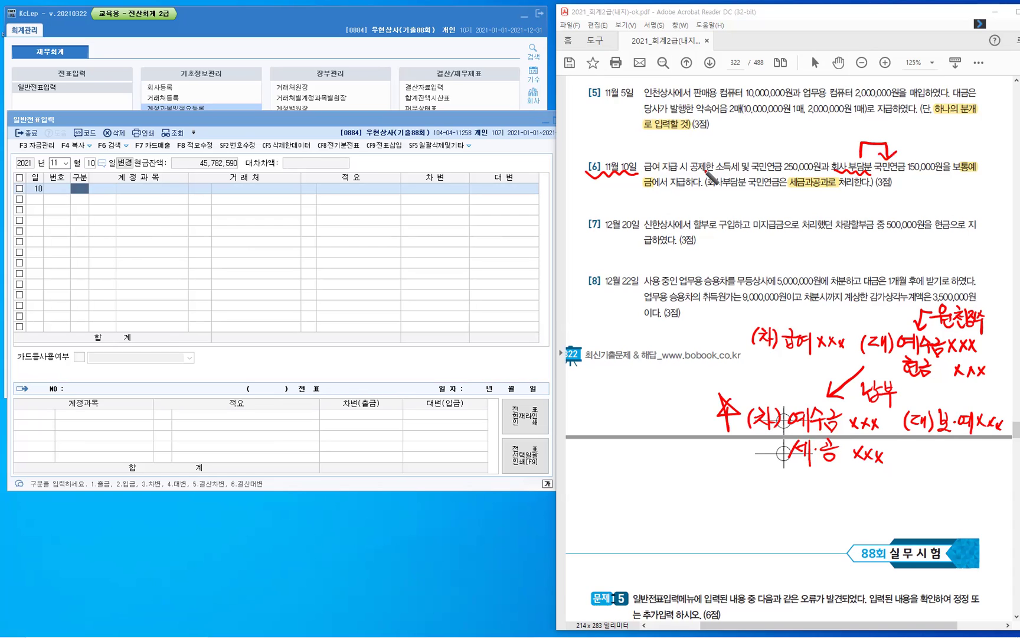
{"action": "left_click_drag", "start_coordinate": [719, 170], "coordinate": [717, 177]}
{"action": "left_click_drag", "start_coordinate": [790, 149], "coordinate": [806, 158]}
{"action": "mouse_move", "coordinate": [745, 137]}
{"action": "left_mouse_down"}
{"action": "mouse_move", "coordinate": [757, 131]}
{"action": "mouse_move", "coordinate": [773, 141]}
{"action": "mouse_move", "coordinate": [785, 131]}
{"action": "mouse_move", "coordinate": [791, 141]}
{"action": "left_mouse_up"}
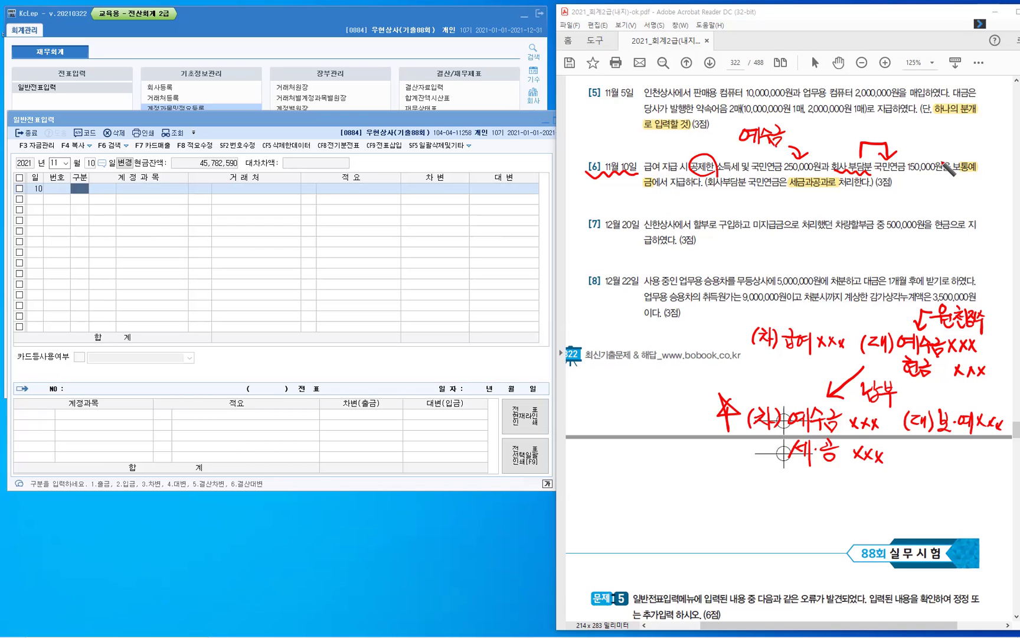
{"action": "mouse_move", "coordinate": [682, 424]}
{"action": "left_mouse_down"}
{"action": "mouse_move", "coordinate": [679, 302]}
{"action": "mouse_move", "coordinate": [937, 289]}
{"action": "mouse_move", "coordinate": [996, 304]}
{"action": "mouse_move", "coordinate": [1000, 452]}
{"action": "mouse_move", "coordinate": [744, 452]}
{"action": "mouse_move", "coordinate": [678, 403]}
{"action": "left_mouse_up"}
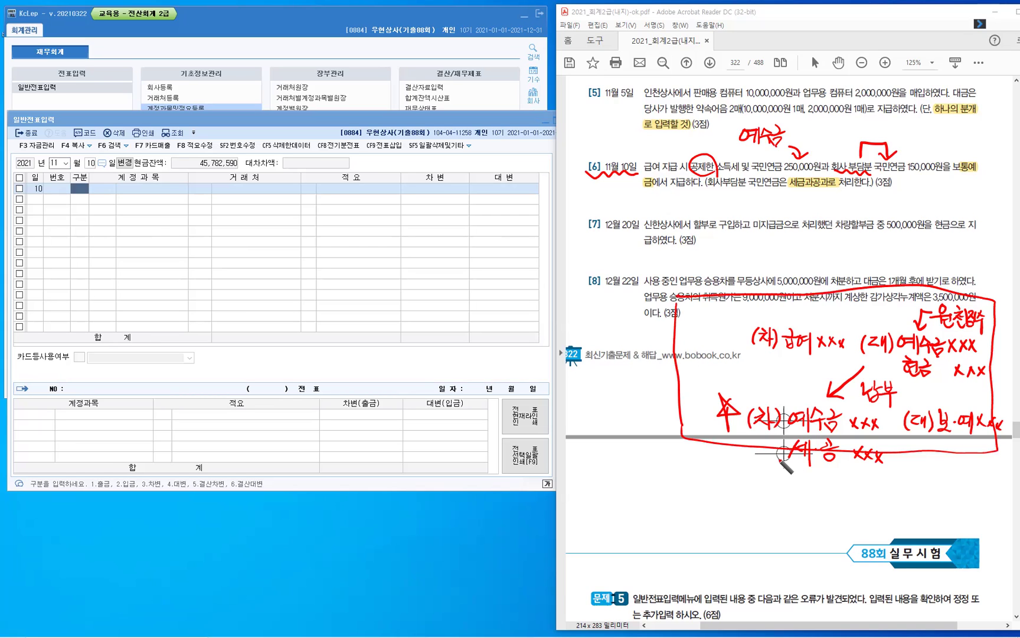
Enter a November 10 debit line for account 0254 예수금 with an amount of 250,000.
{"action": "left_click", "coordinate": [79, 190]}
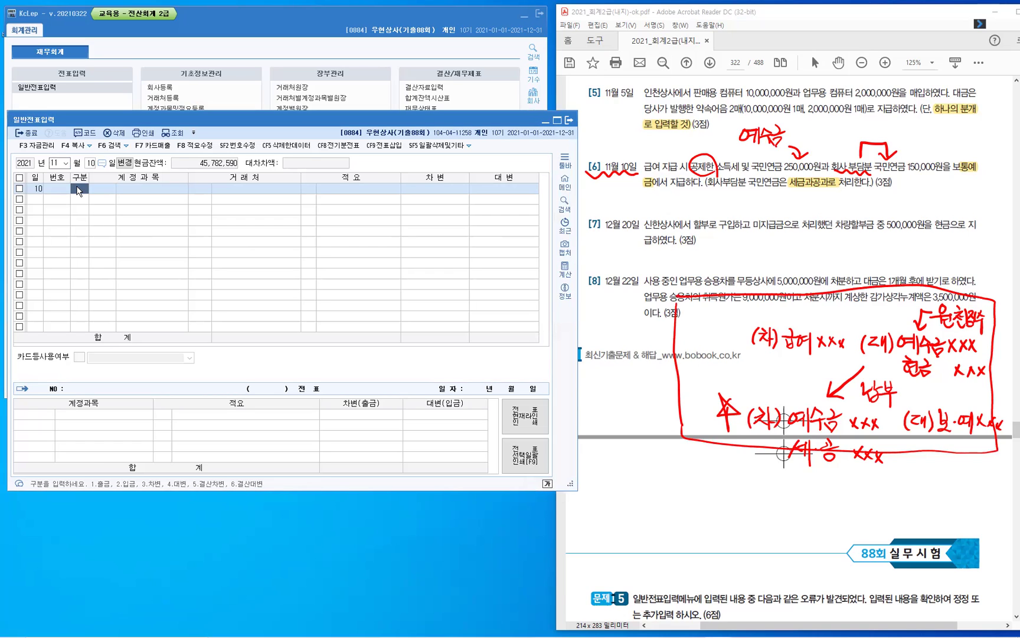
{"action": "type", "text": "3254"}
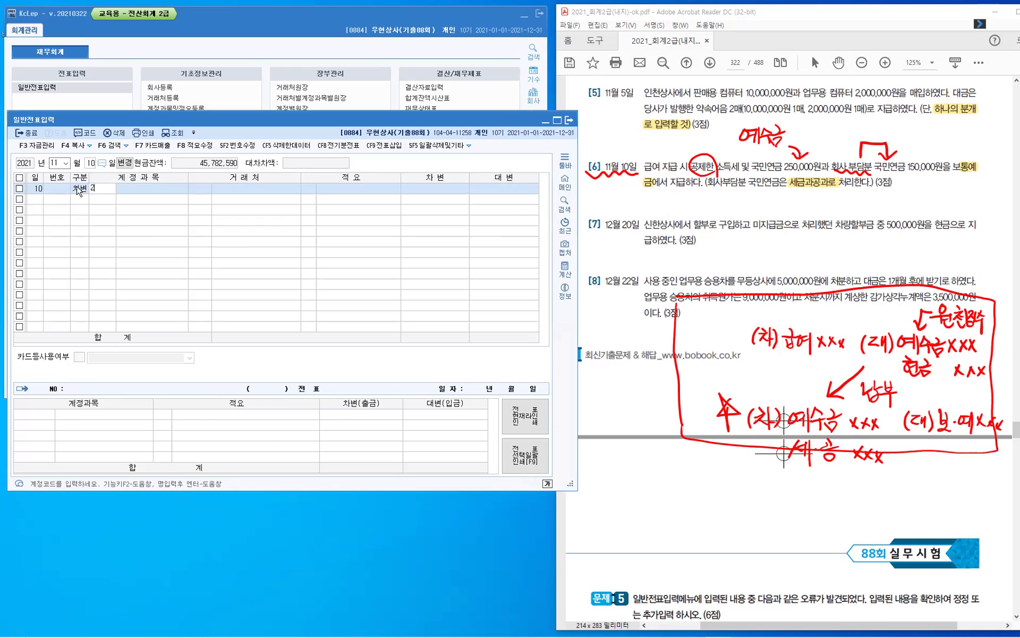
{"action": "key", "text": "Return"}
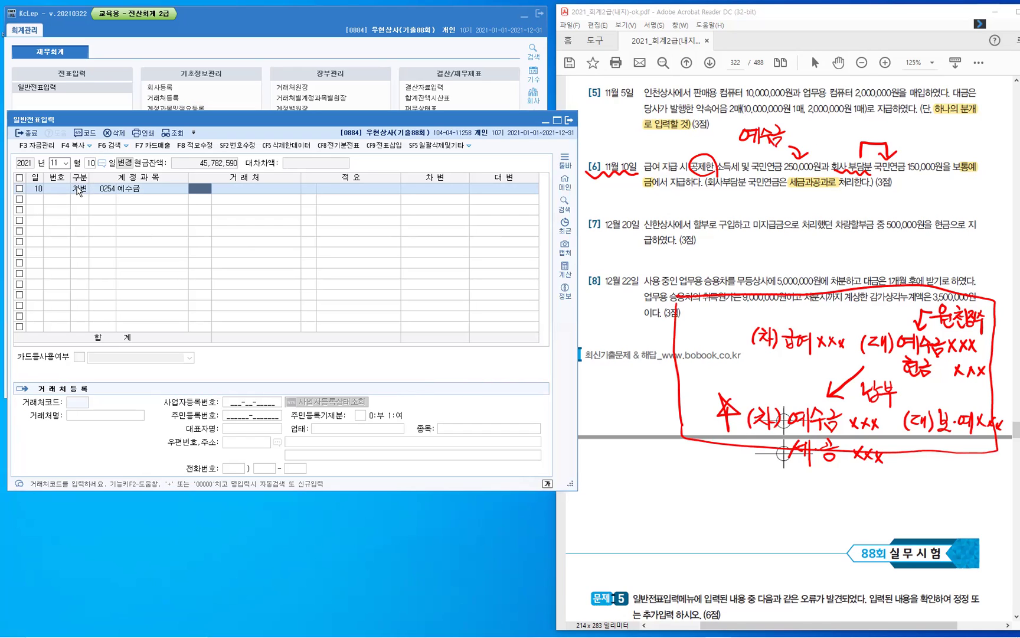
{"action": "key", "text": "Return"}
{"action": "key", "text": "Return"}
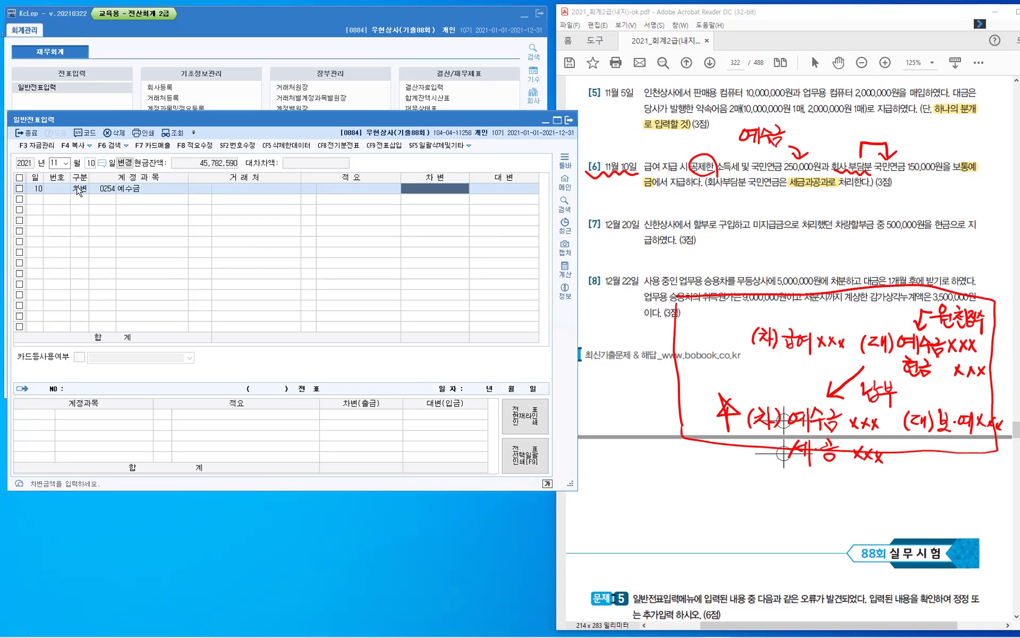
{"action": "type", "text": "250,000+"}
{"action": "key", "text": "Return"}
Start a second November 10 debit line with account code 0817 세금과공과.
{"action": "type", "text": "3"}
{"action": "key", "text": "Return"}
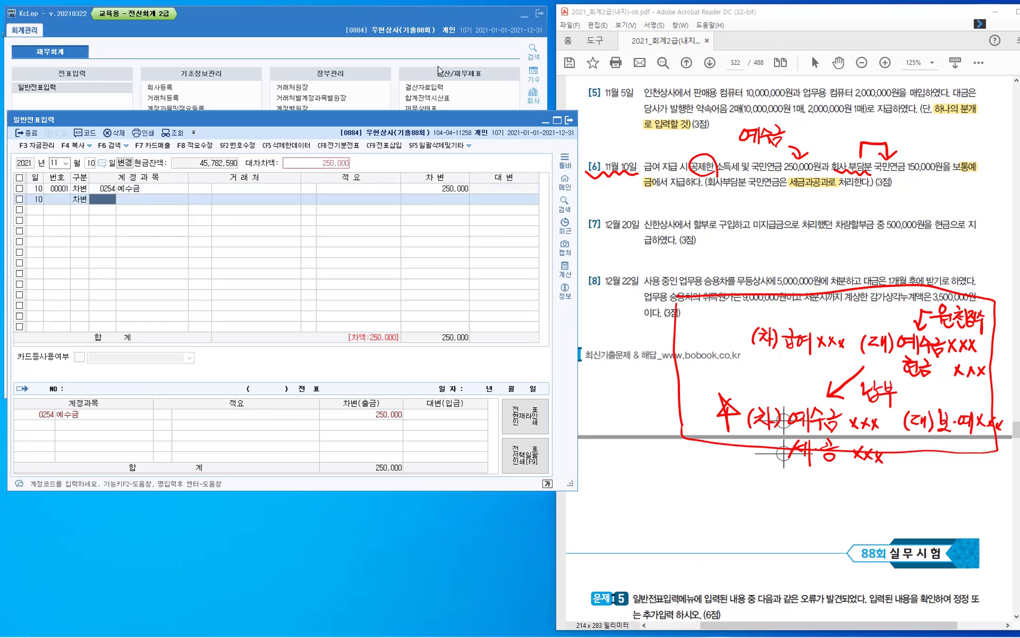
{"action": "type", "text": "817"}
{"action": "key", "text": "Return"}
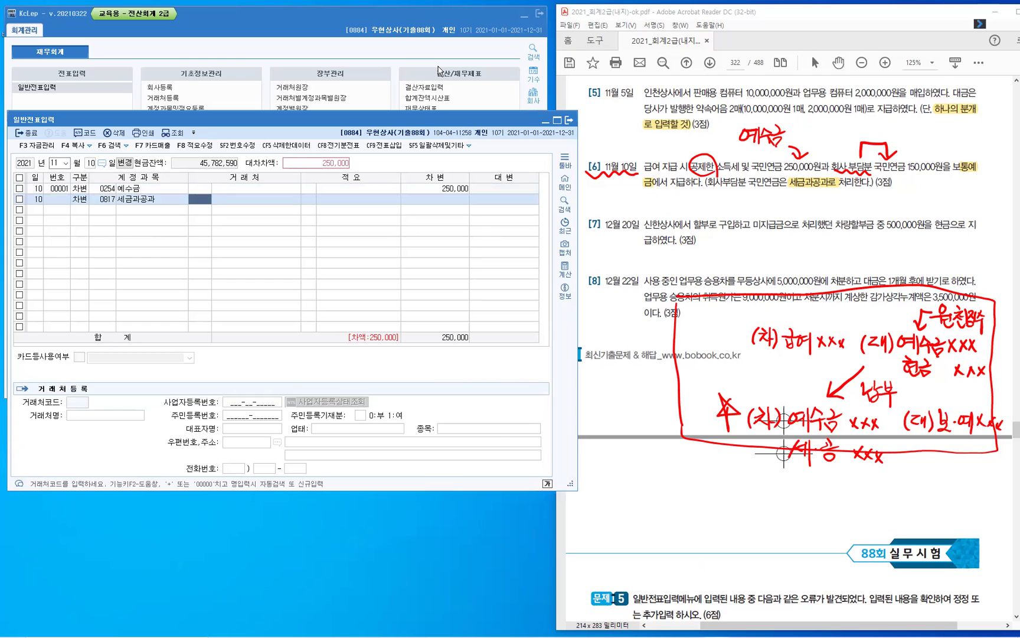
Look up 세금 in the account codes, choose 0817 세금과공과 (판매관리비), and set the debit amount to 150,000.
{"action": "key", "text": "shift+Tab"}
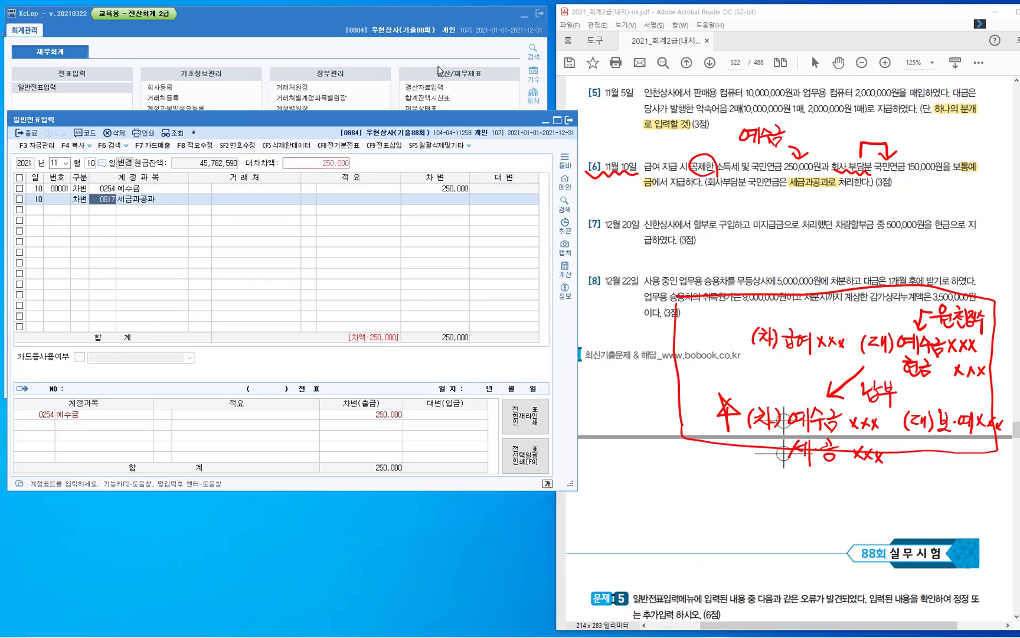
{"action": "type", "text": "세금"}
{"action": "key", "text": "Return"}
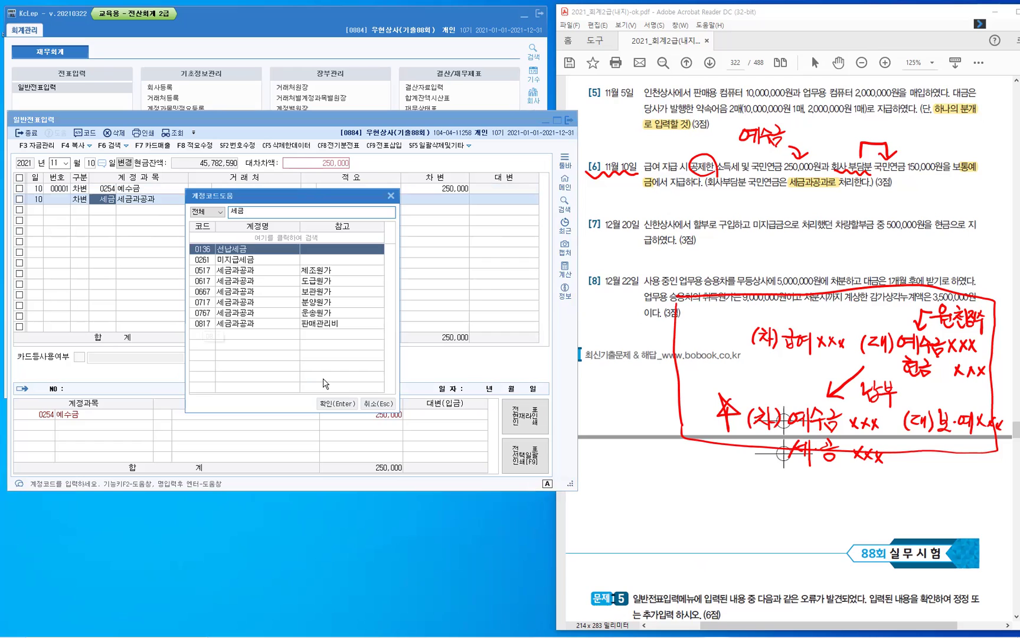
{"action": "key", "text": "End"}
{"action": "left_click", "coordinate": [335, 408]}
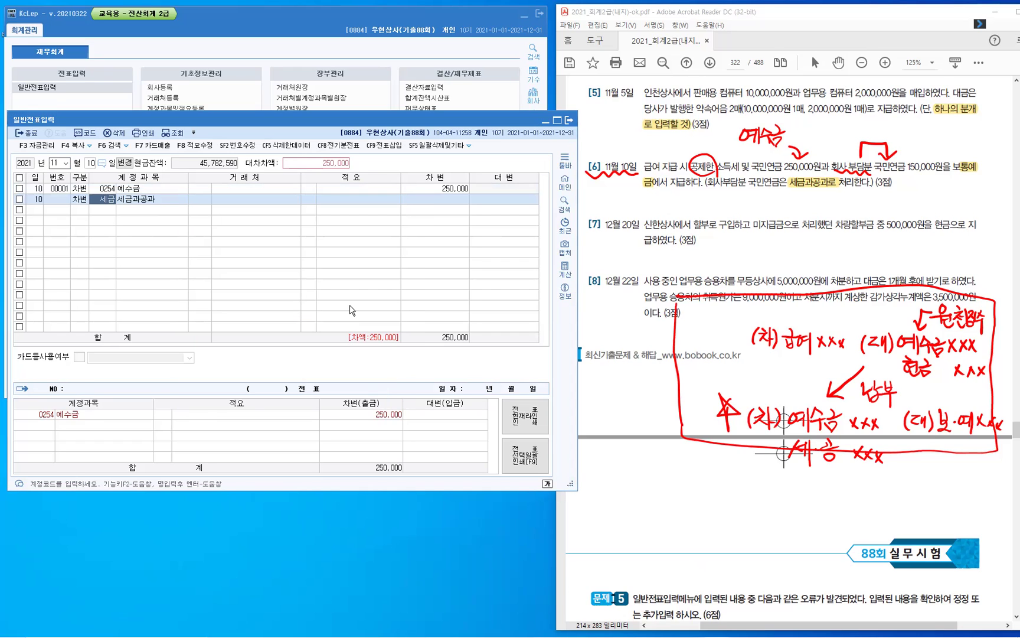
{"action": "key", "text": "Return"}
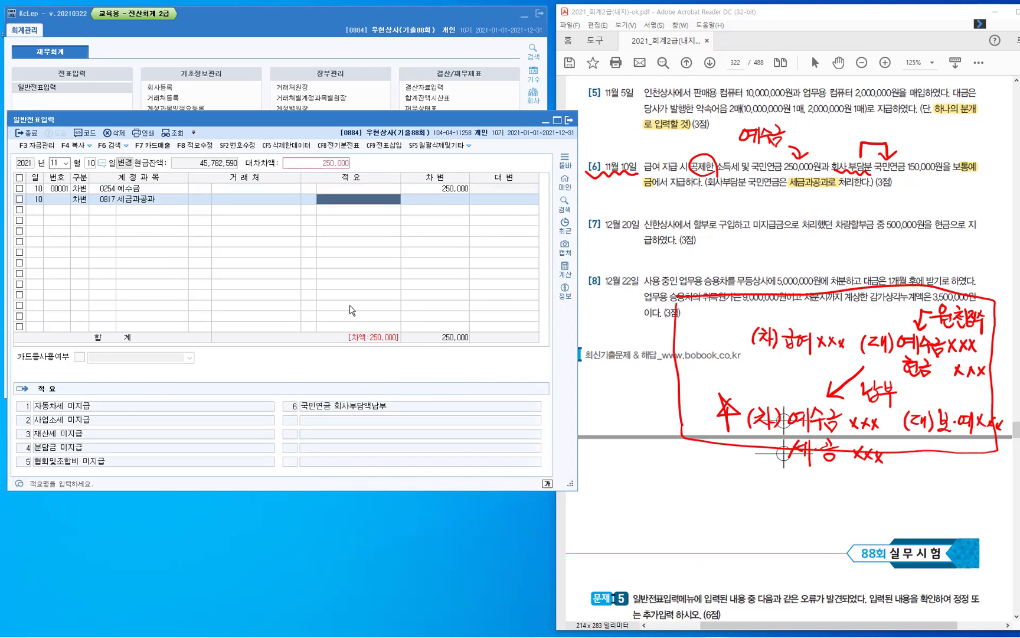
{"action": "key", "text": "Return"}
{"action": "type", "text": "150,000"}
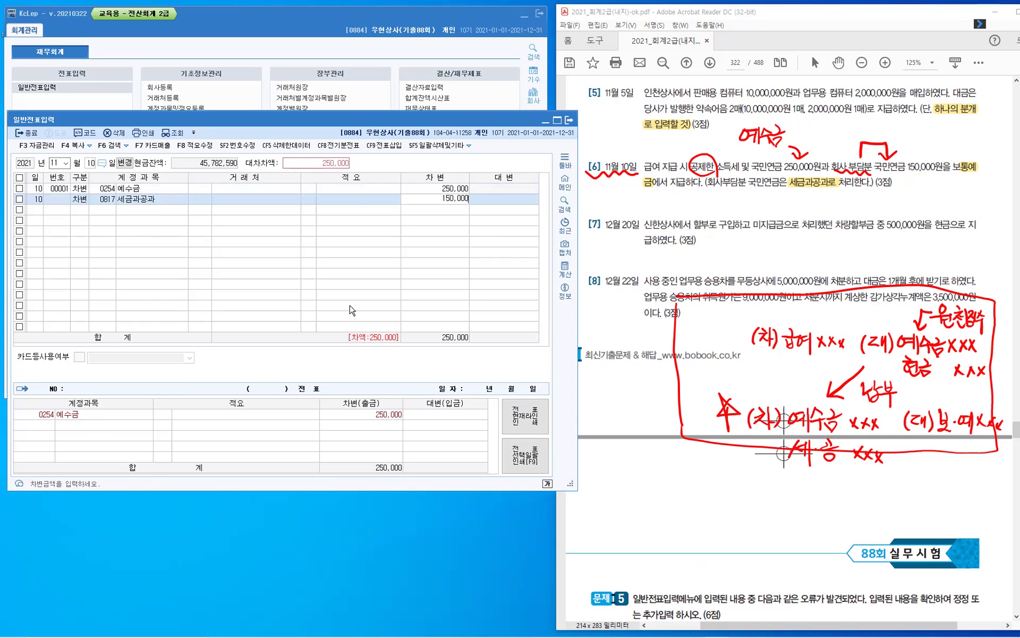
{"action": "key", "text": "Return"}
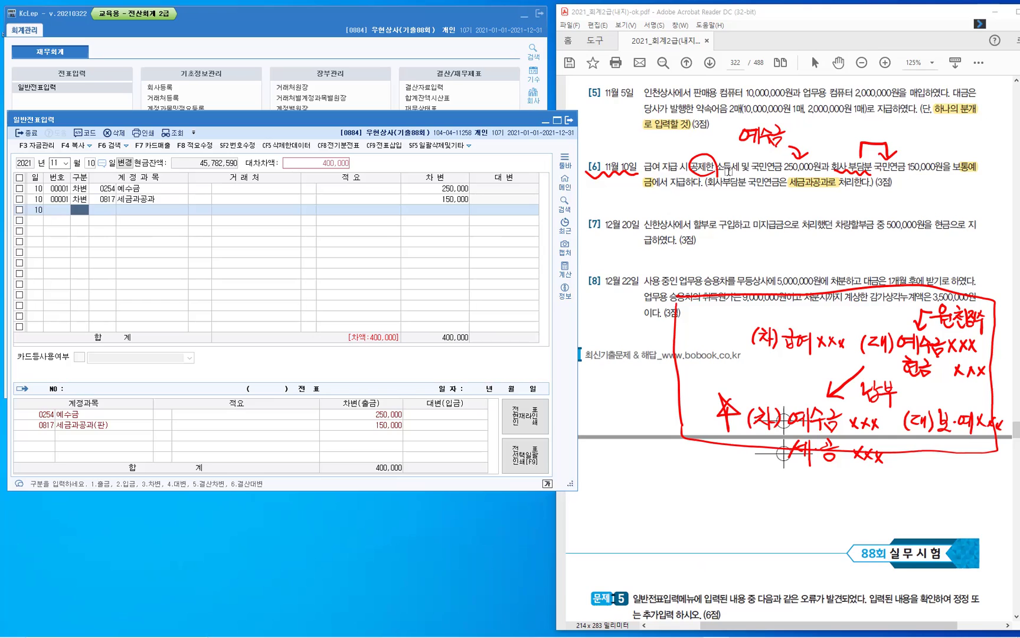
Balance the November 10 voucher with a credit line of 400,000 to account 0103 보통예금.
{"action": "type", "text": "4"}
{"action": "key", "text": "Return"}
{"action": "type", "text": "1"}
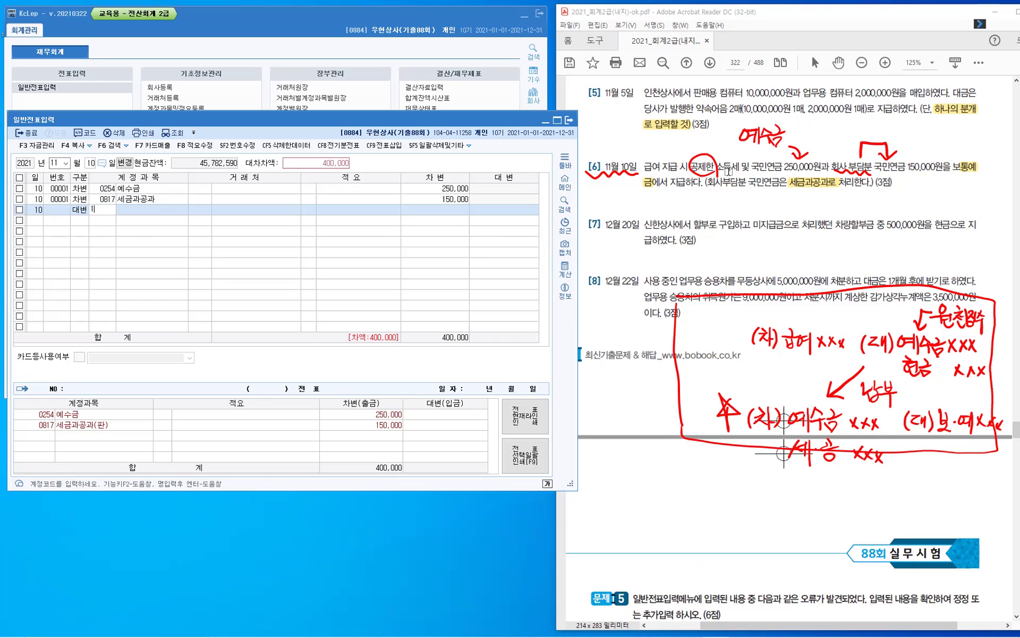
{"action": "type", "text": "03"}
{"action": "key", "text": "Return"}
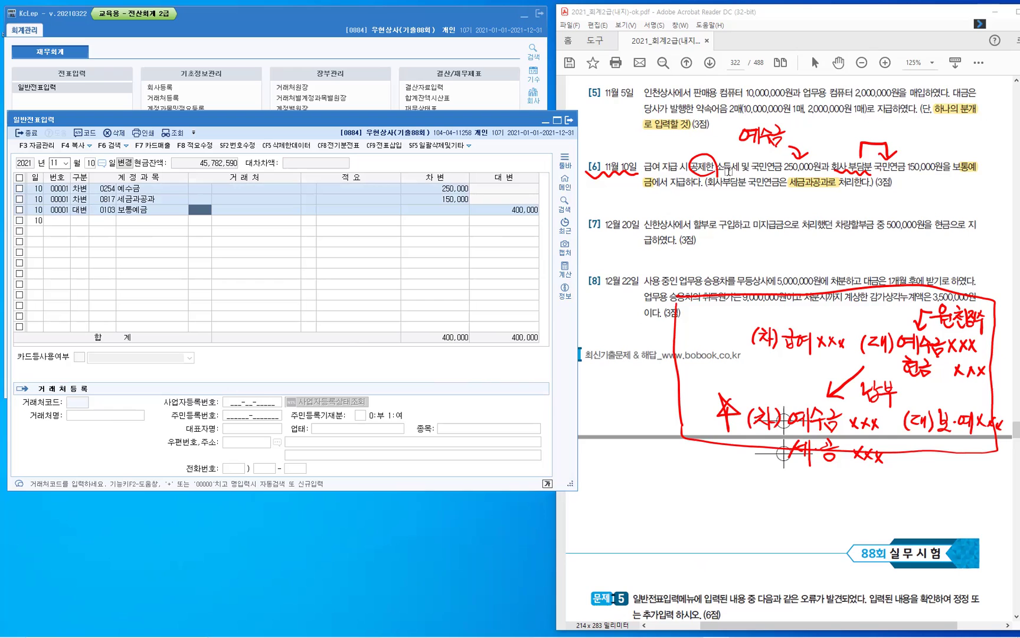
Complete the November 10 credit line with 거래처 and 적요 left blank, and set the voucher date to December 20.
{"action": "key", "text": "Return"}
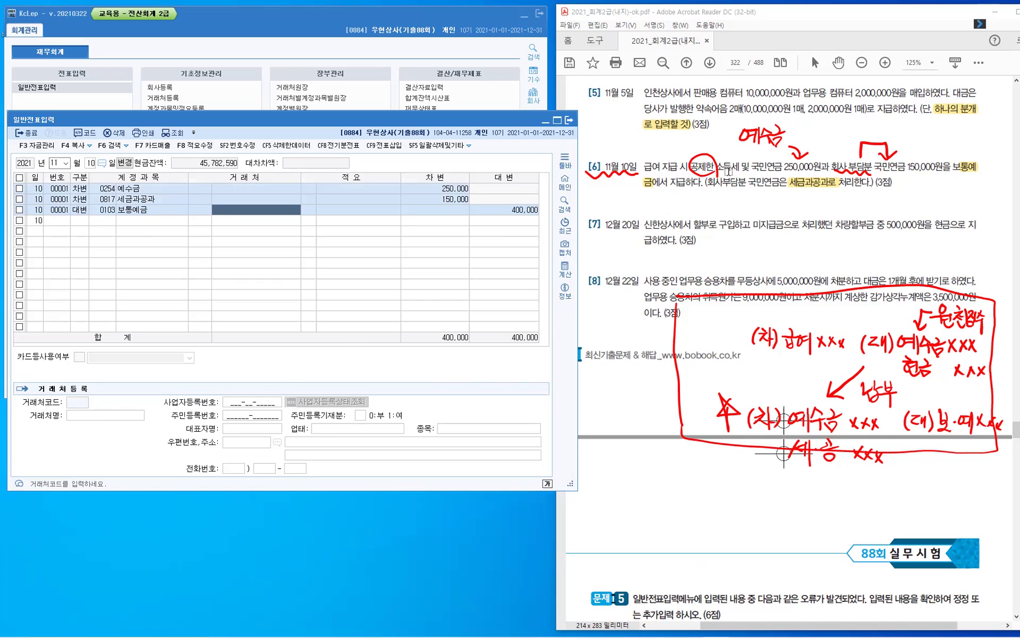
{"action": "key", "text": "Return"}
{"action": "key", "text": "Return"}
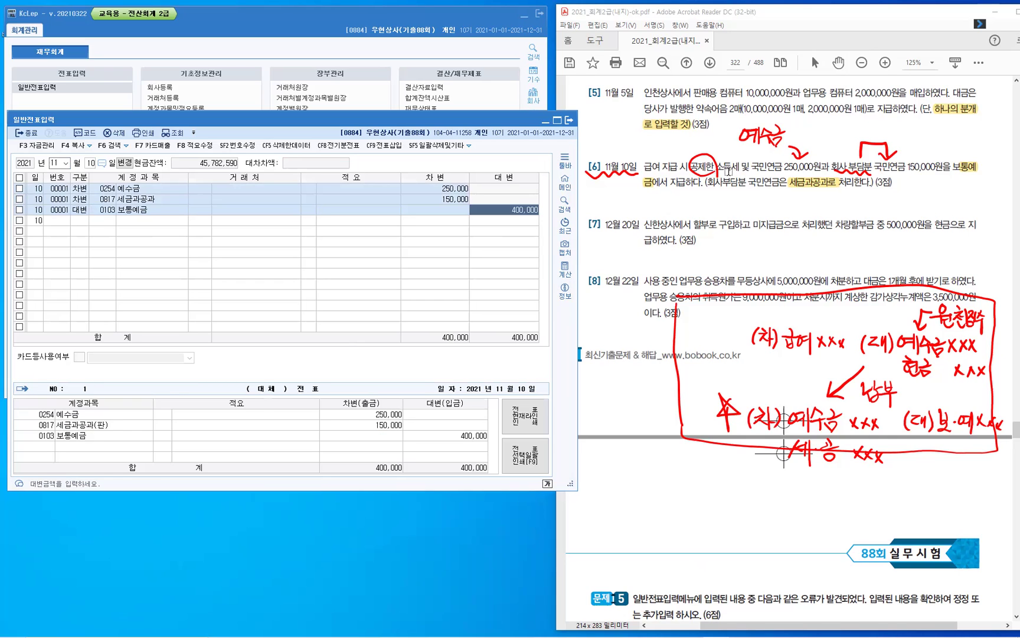
{"action": "key", "text": "Return"}
{"action": "key", "text": "Up"}
{"action": "key", "text": "Up"}
{"action": "type", "text": "122"}
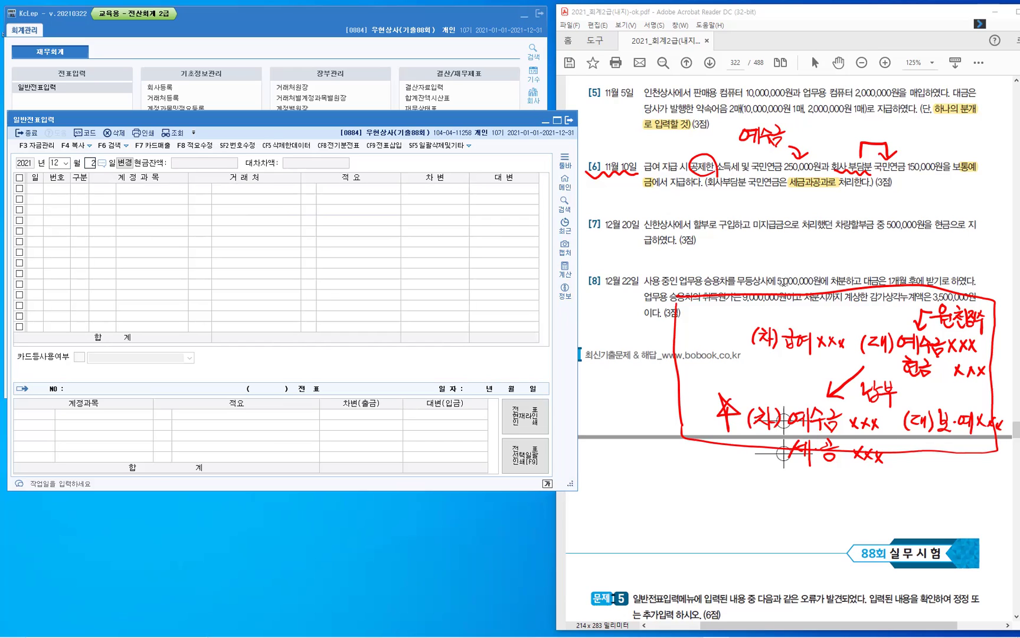
{"action": "type", "text": "0"}
{"action": "key", "text": "Return"}
Clear the handwritten notes from the exam PDF and highlight 미지급금으로, 현금 and 신한상사 in item [7].
{"action": "left_click", "coordinate": [783, 246]}
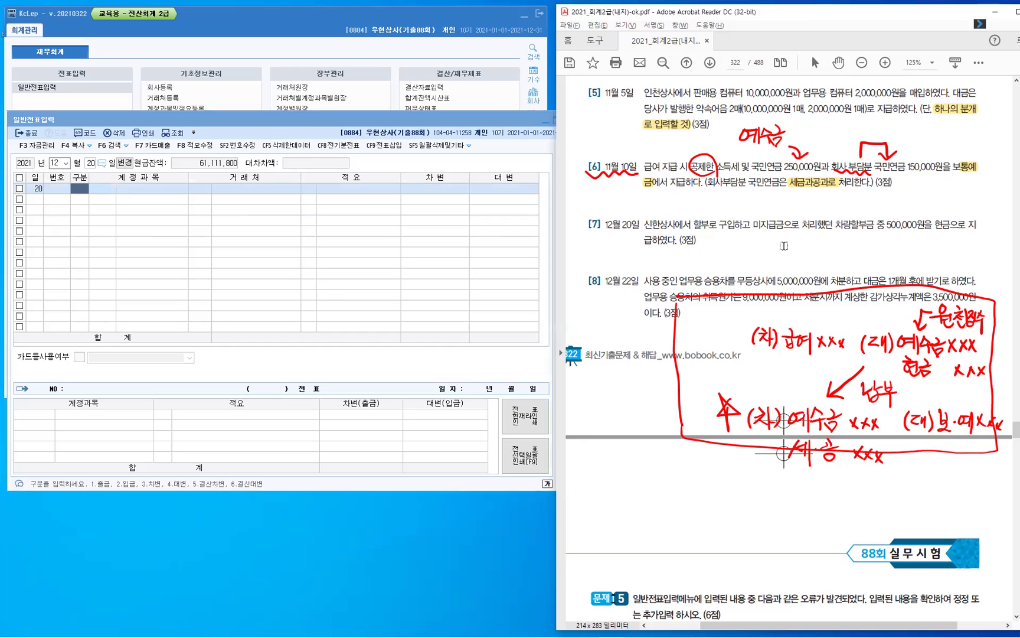
{"action": "key", "text": "Escape"}
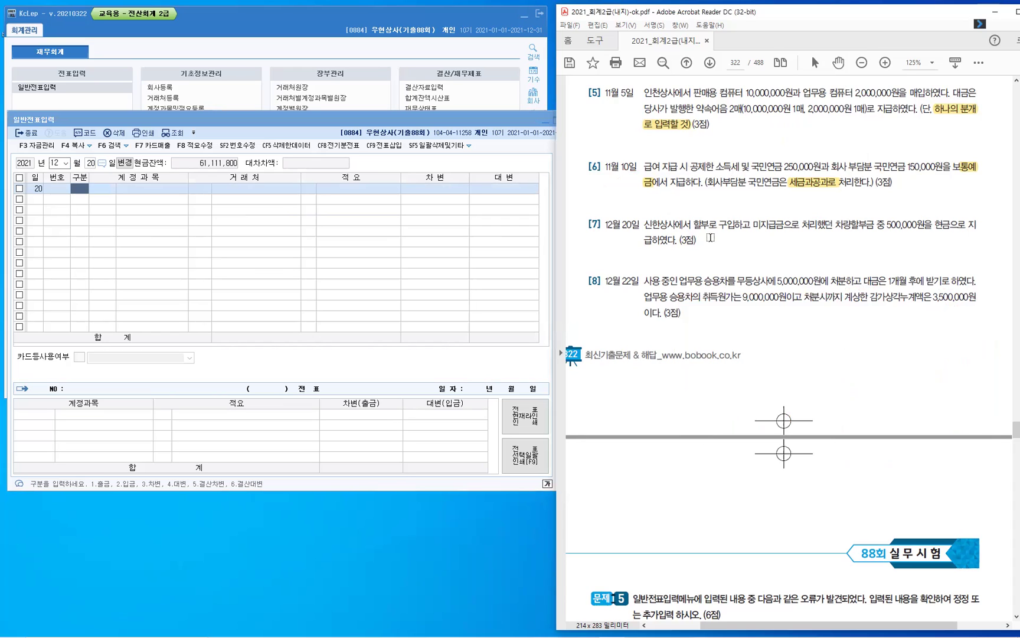
{"action": "double_click", "coordinate": [772, 224]}
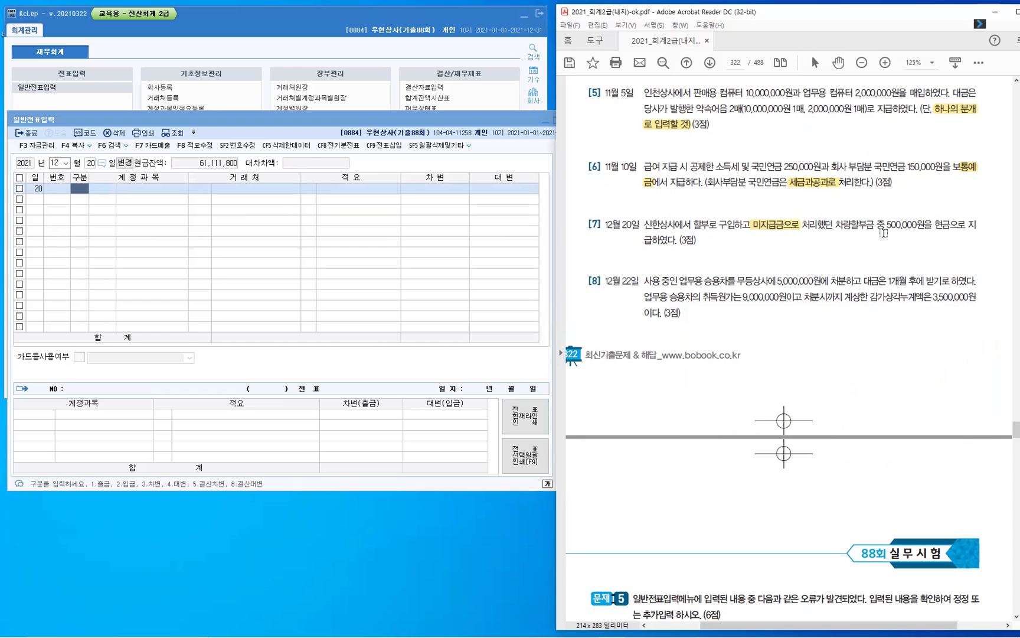
{"action": "left_click_drag", "start_coordinate": [935, 225], "coordinate": [952, 227]}
{"action": "double_click", "coordinate": [672, 226]}
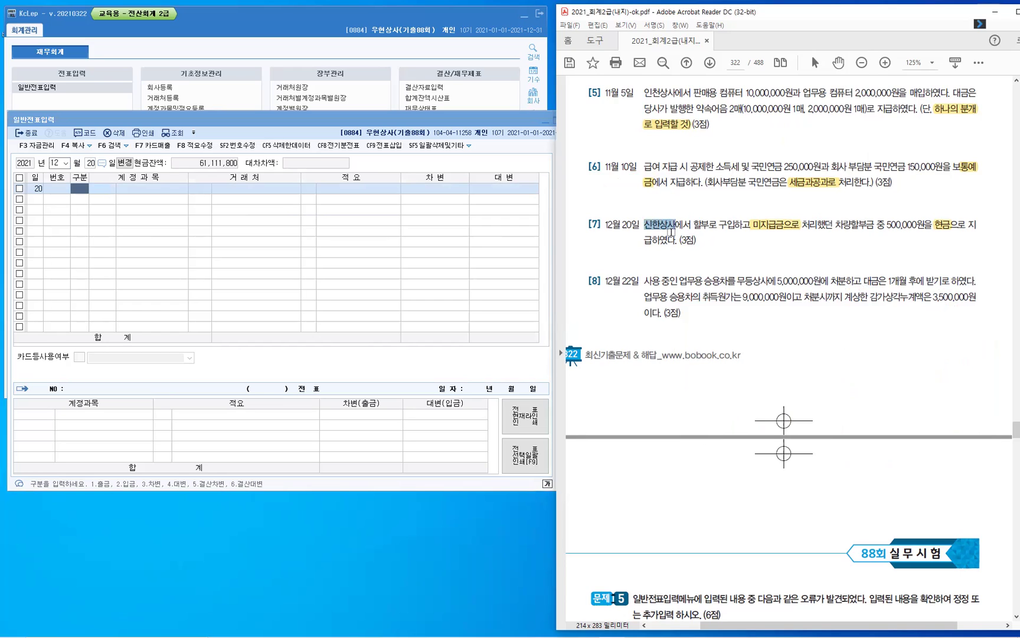
Start a December 20 debit (차변) line with account code 0253 미지급금.
{"action": "left_click", "coordinate": [79, 191]}
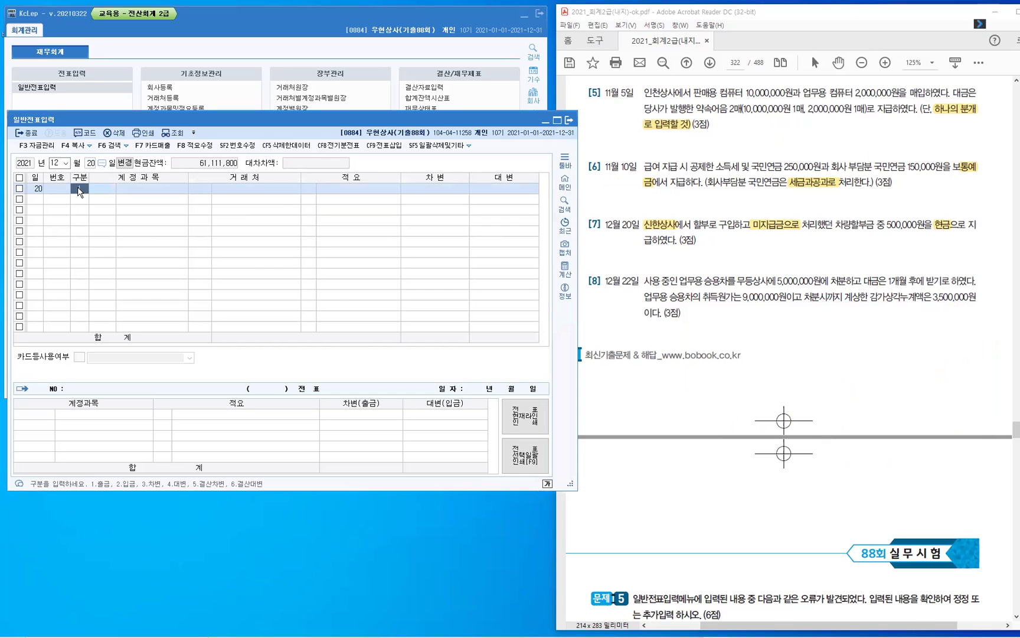
{"action": "type", "text": "1"}
{"action": "key", "text": "Return"}
{"action": "left_click", "coordinate": [79, 191]}
{"action": "type", "text": "3"}
{"action": "key", "text": "Return"}
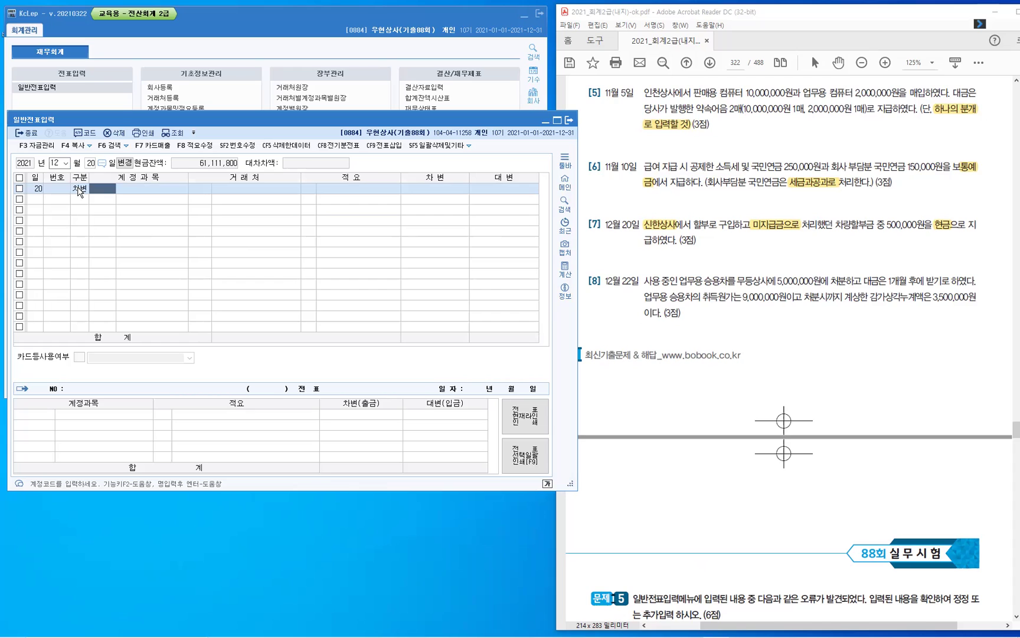
{"action": "type", "text": "253"}
{"action": "key", "text": "Return"}
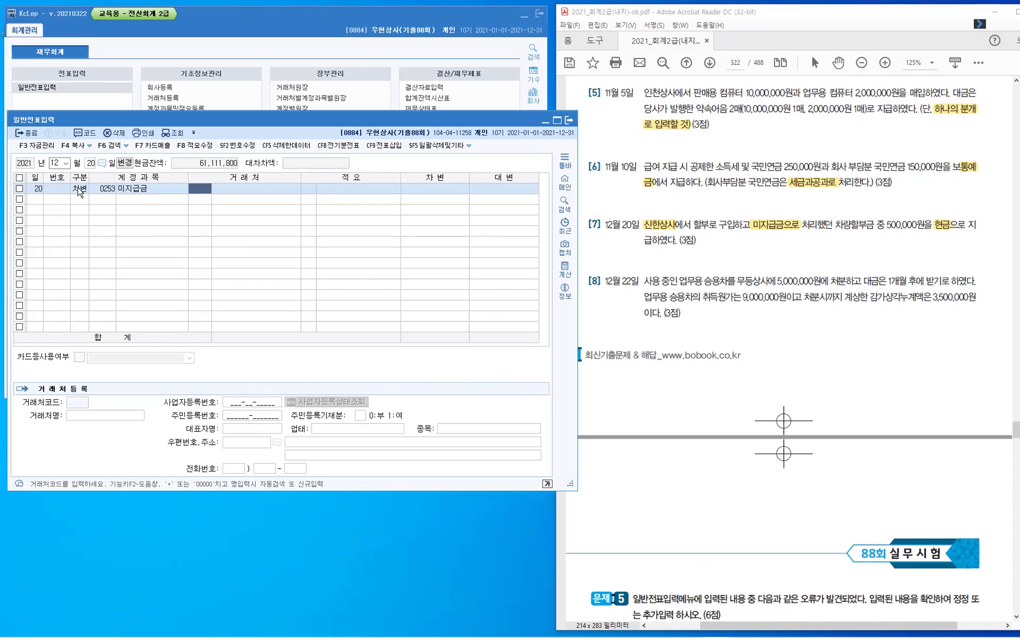
Look up 신한 among the business partners, choose 01014 신한상사, and set the debit amount to 500,000.
{"action": "type", "text": "신한"}
{"action": "key", "text": "Return"}
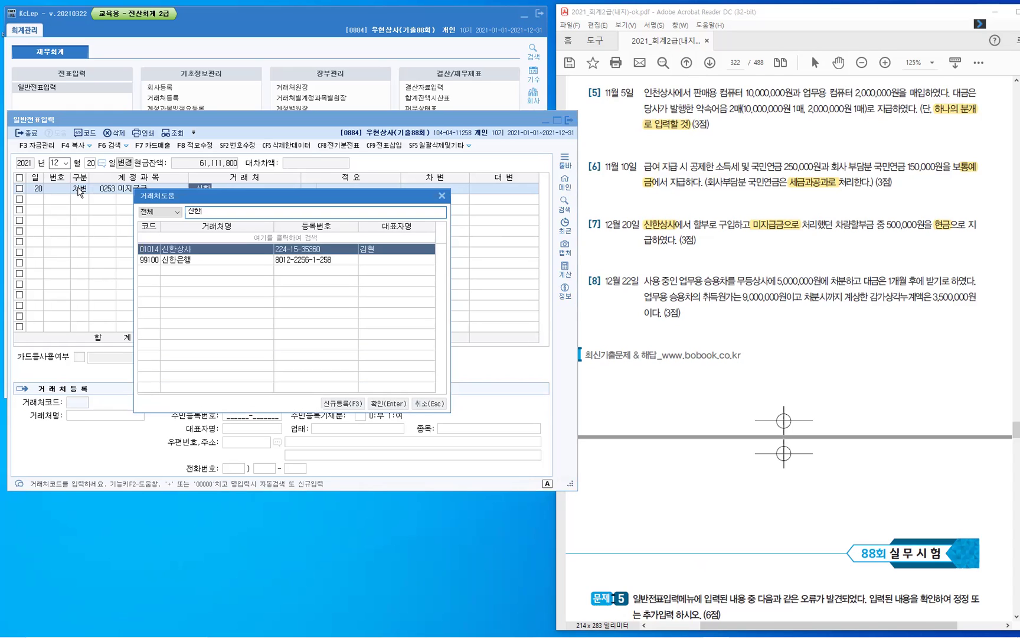
{"action": "key", "text": "Return"}
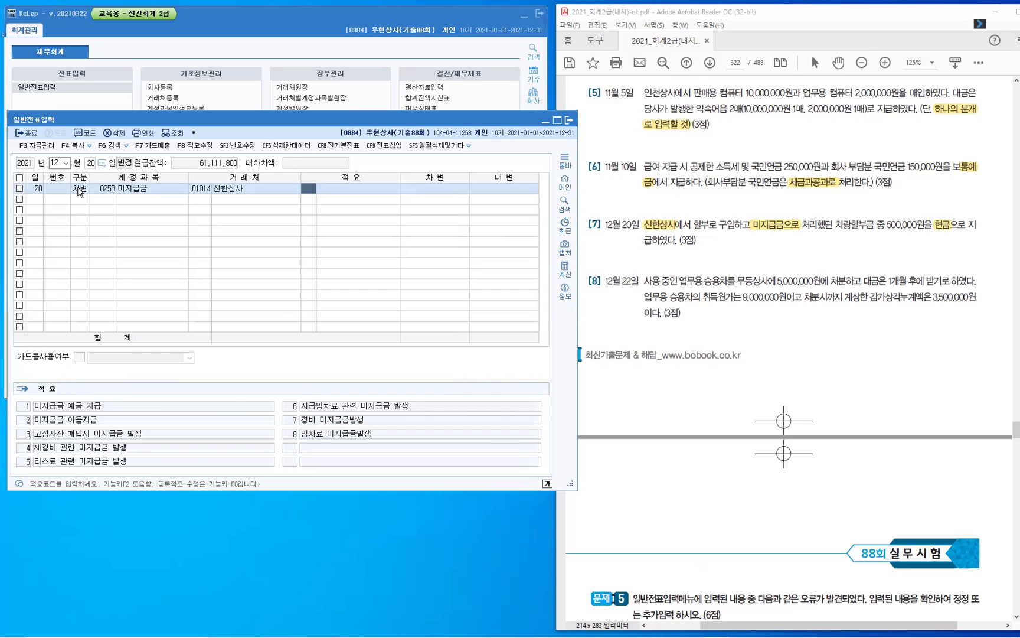
{"action": "key", "text": "Return"}
{"action": "type", "text": "5"}
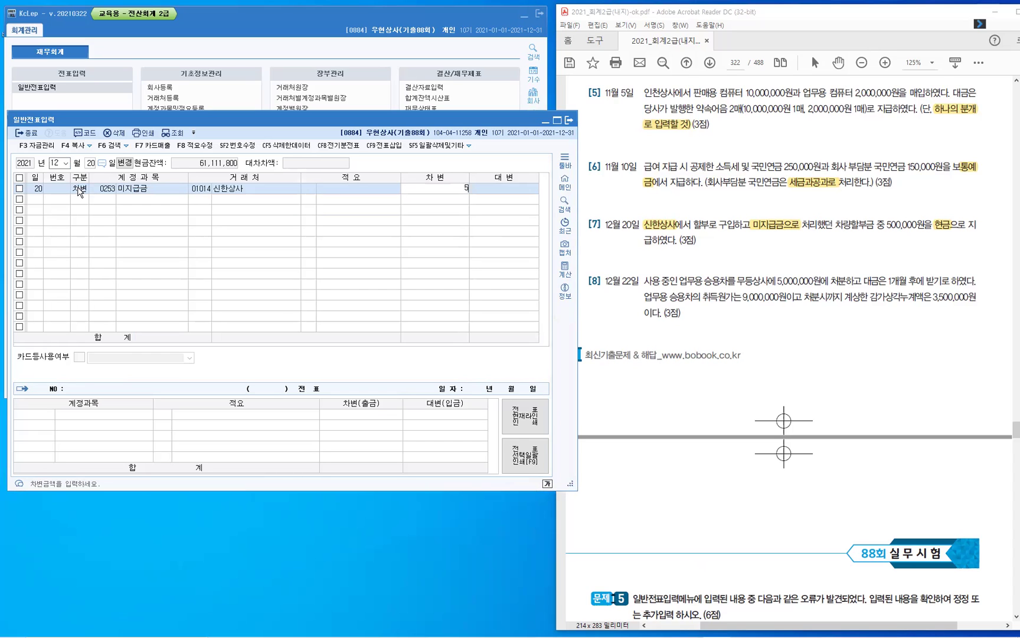
{"action": "type", "text": "00+"}
{"action": "key", "text": "Return"}
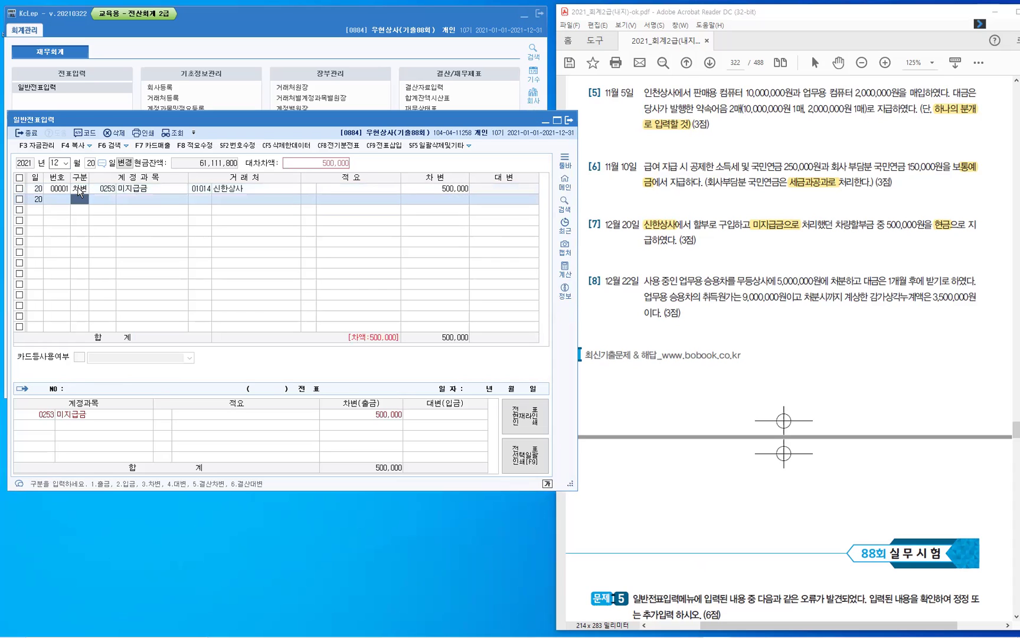
Balance the December 20 voucher with a credit line of 500,000 to account 0101 현금.
{"action": "type", "text": "4"}
{"action": "key", "text": "Return"}
{"action": "type", "text": "10"}
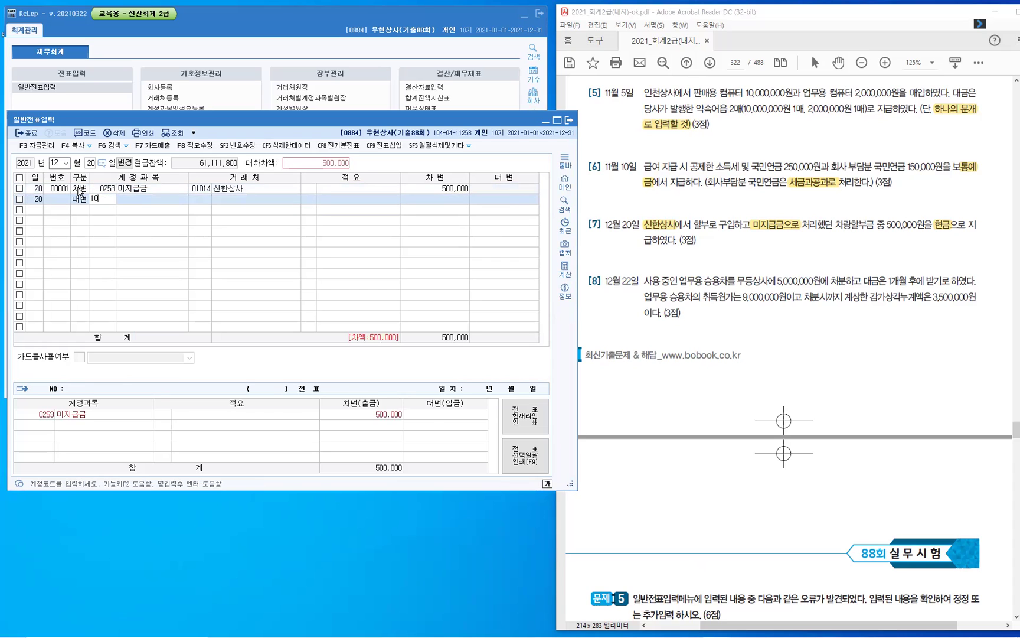
{"action": "type", "text": "1"}
{"action": "key", "text": "Return"}
{"action": "key", "text": "Return"}
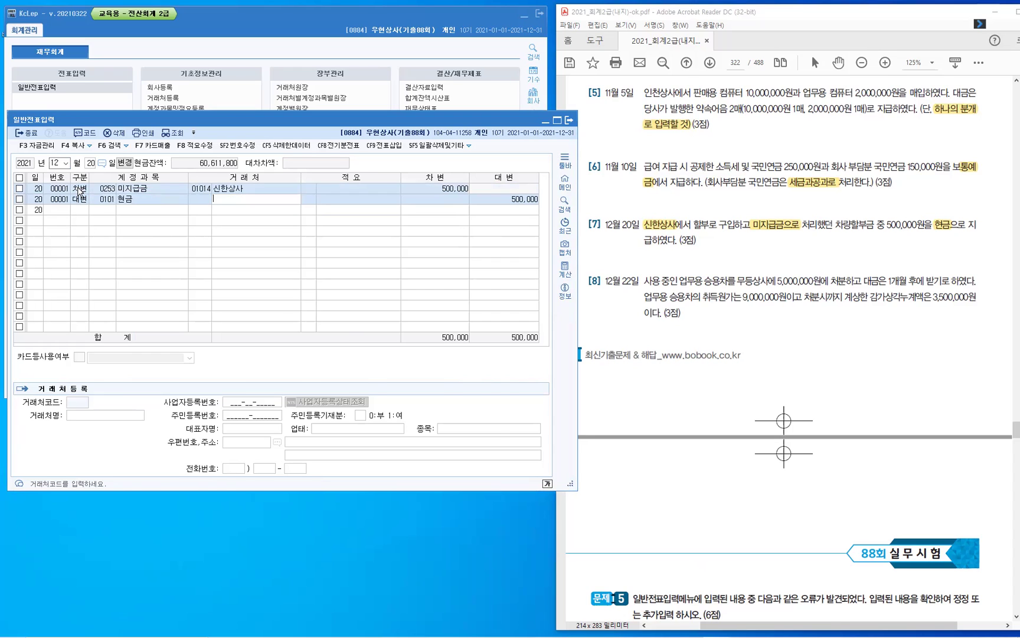
{"action": "key", "text": "Return"}
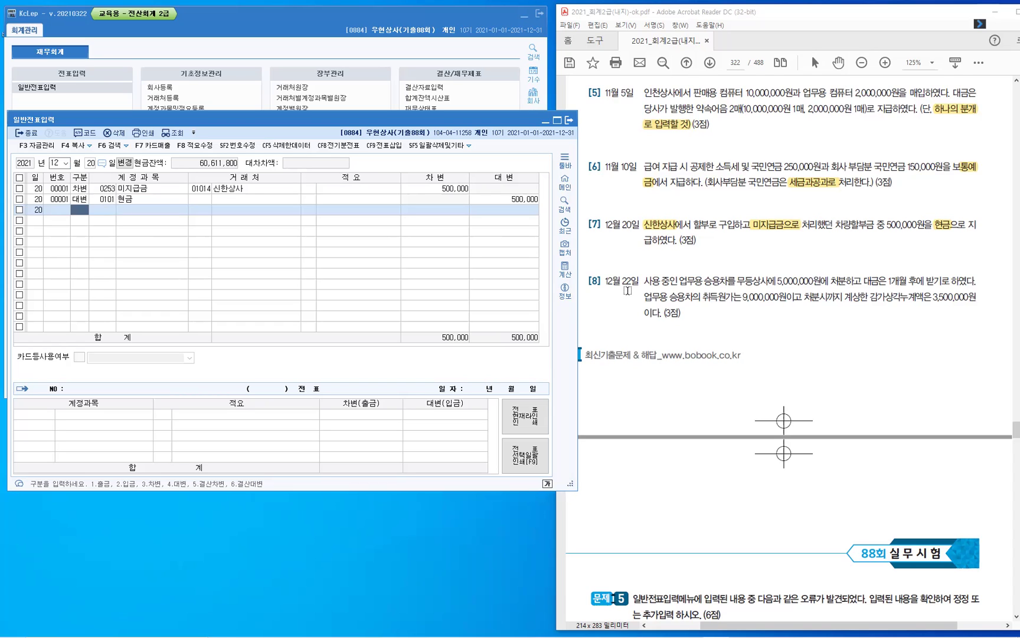
Set the voucher date to December 22.
{"action": "key", "text": "Escape"}
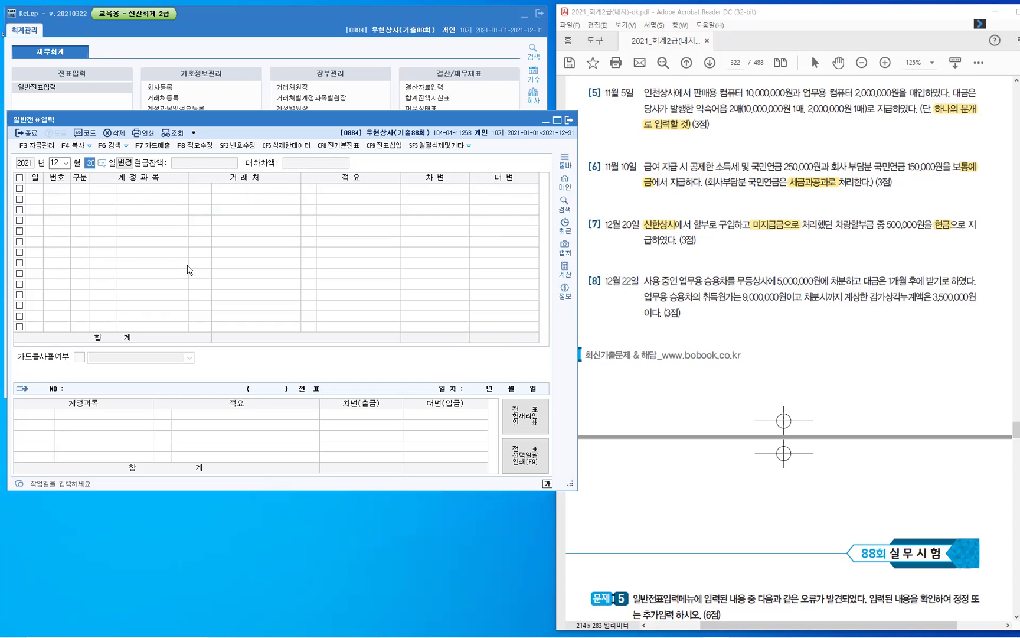
{"action": "type", "text": "22"}
{"action": "key", "text": "Return"}
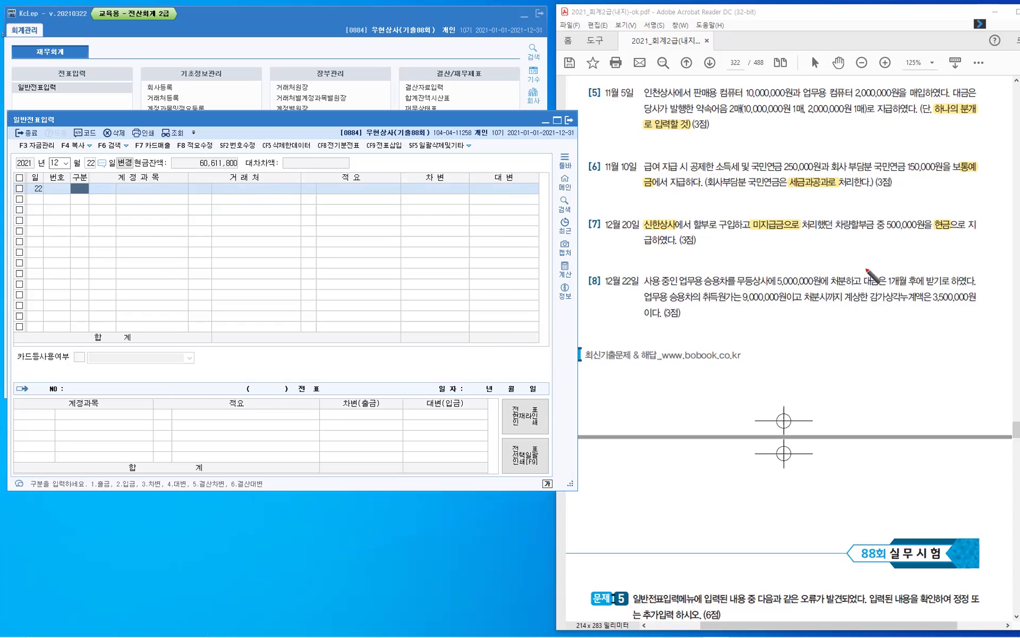
Handwrite 차량운반구 (유형자산) above the car in item [8], mark a break before 대금은, and bracket the one-month payment phrase.
{"action": "left_click_drag", "start_coordinate": [859, 289], "coordinate": [865, 270]}
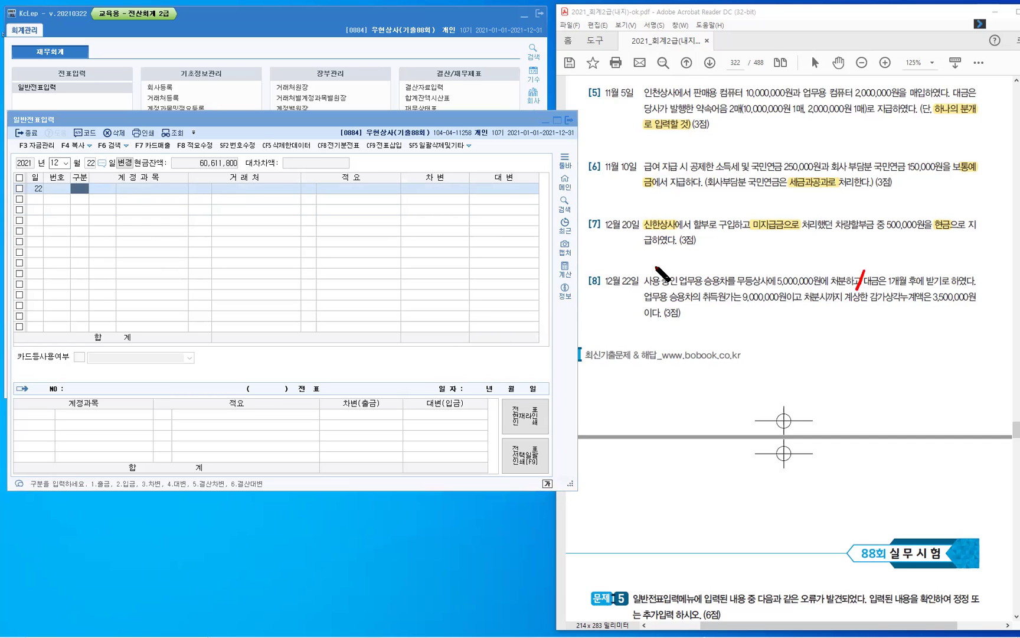
{"action": "mouse_move", "coordinate": [656, 263]}
{"action": "left_mouse_down"}
{"action": "mouse_move", "coordinate": [666, 273]}
{"action": "mouse_move", "coordinate": [709, 265]}
{"action": "left_mouse_up"}
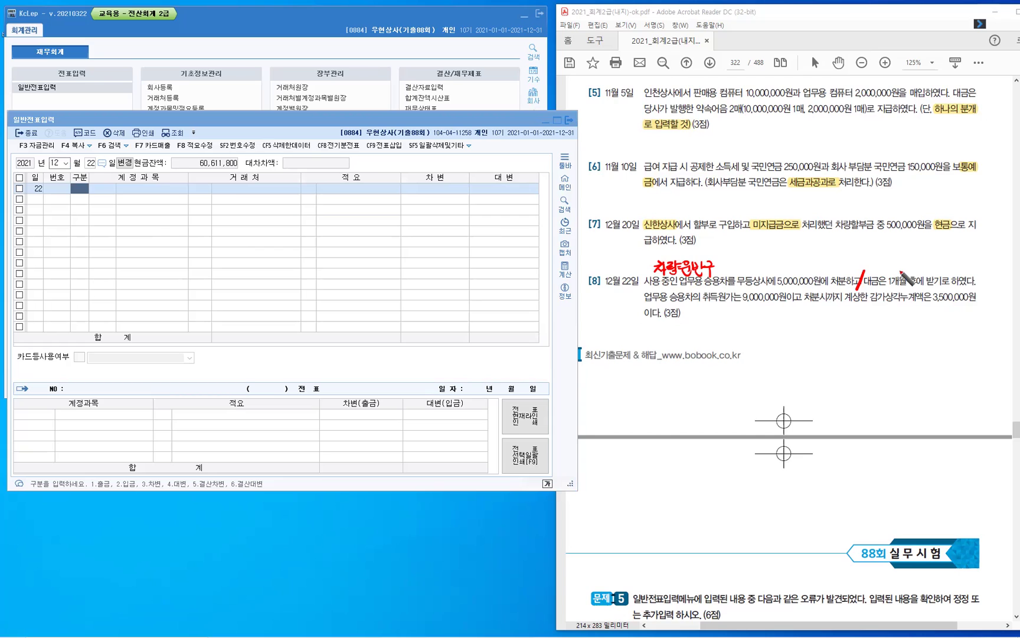
{"action": "left_click_drag", "start_coordinate": [899, 270], "coordinate": [958, 273]}
{"action": "left_click_drag", "start_coordinate": [654, 245], "coordinate": [655, 255]}
{"action": "mouse_move", "coordinate": [668, 241]}
{"action": "left_mouse_down"}
{"action": "mouse_move", "coordinate": [678, 249]}
{"action": "mouse_move", "coordinate": [665, 258]}
{"action": "mouse_move", "coordinate": [710, 253]}
{"action": "left_mouse_up"}
{"action": "left_click_drag", "start_coordinate": [714, 240], "coordinate": [717, 246]}
{"action": "left_click_drag", "start_coordinate": [708, 252], "coordinate": [718, 259]}
{"action": "left_click_drag", "start_coordinate": [722, 240], "coordinate": [724, 255]}
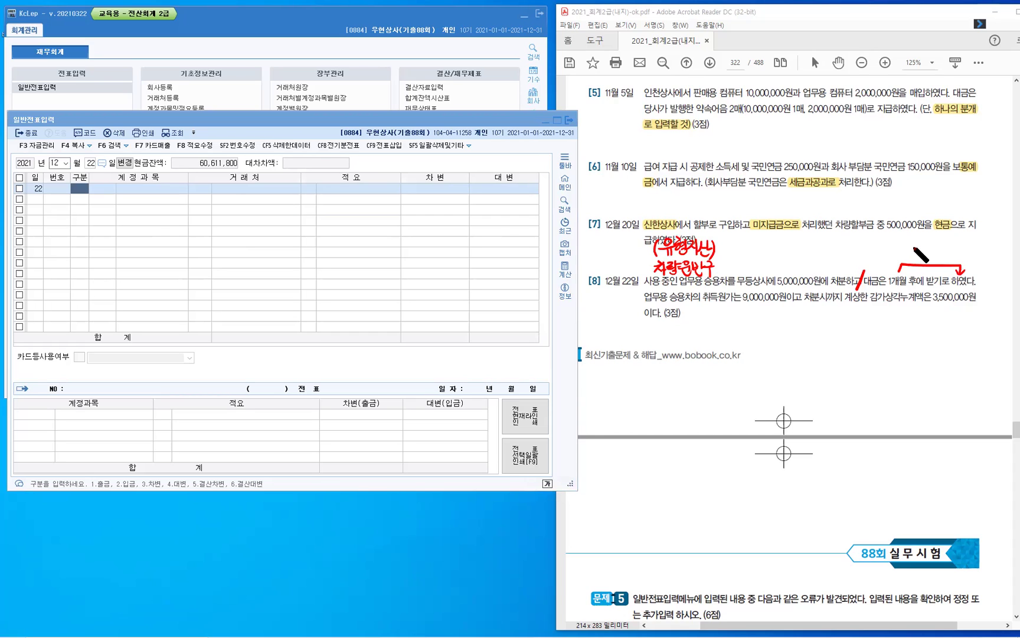
Label the payment bracket in item [8] as 미수금 and set off 무등상사에 with two pen strokes.
{"action": "mouse_move", "coordinate": [915, 245]}
{"action": "left_mouse_down"}
{"action": "mouse_move", "coordinate": [924, 258]}
{"action": "mouse_move", "coordinate": [938, 250]}
{"action": "mouse_move", "coordinate": [949, 261]}
{"action": "mouse_move", "coordinate": [945, 248]}
{"action": "left_mouse_up"}
{"action": "mouse_move", "coordinate": [944, 249]}
{"action": "left_mouse_down"}
{"action": "mouse_move", "coordinate": [960, 243]}
{"action": "mouse_move", "coordinate": [966, 272]}
{"action": "left_mouse_up"}
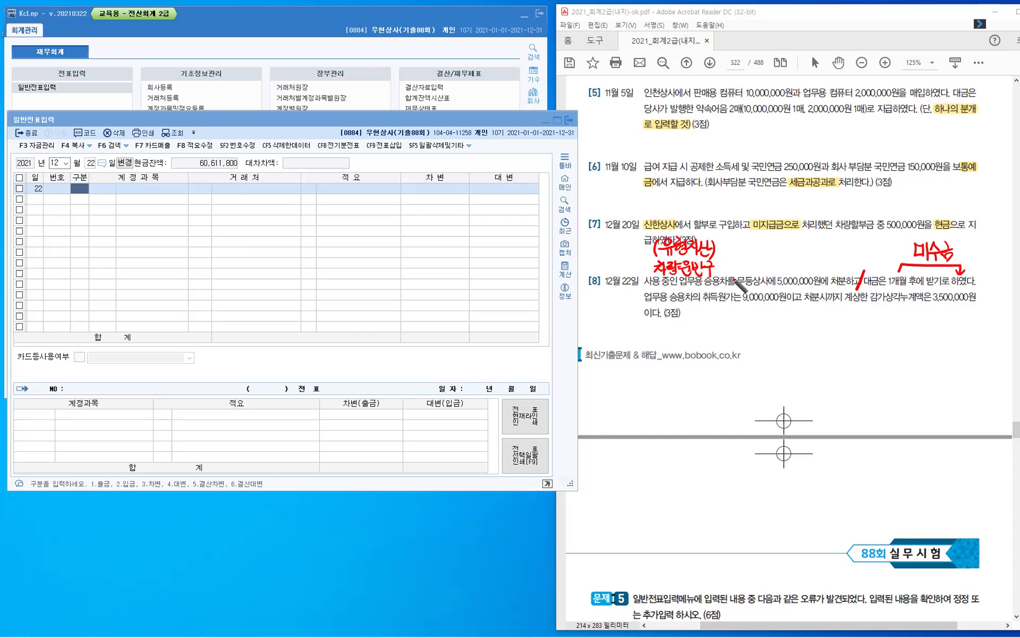
{"action": "left_click_drag", "start_coordinate": [738, 270], "coordinate": [732, 279]}
{"action": "left_click", "coordinate": [771, 271]}
Bracket the acquisition cost of 9,000,000 and the accumulated depreciation of 3,500,000 in item [8], labelling them (대변) and (차변).
{"action": "left_click", "coordinate": [722, 302]}
{"action": "left_click_drag", "start_coordinate": [721, 302], "coordinate": [767, 299]}
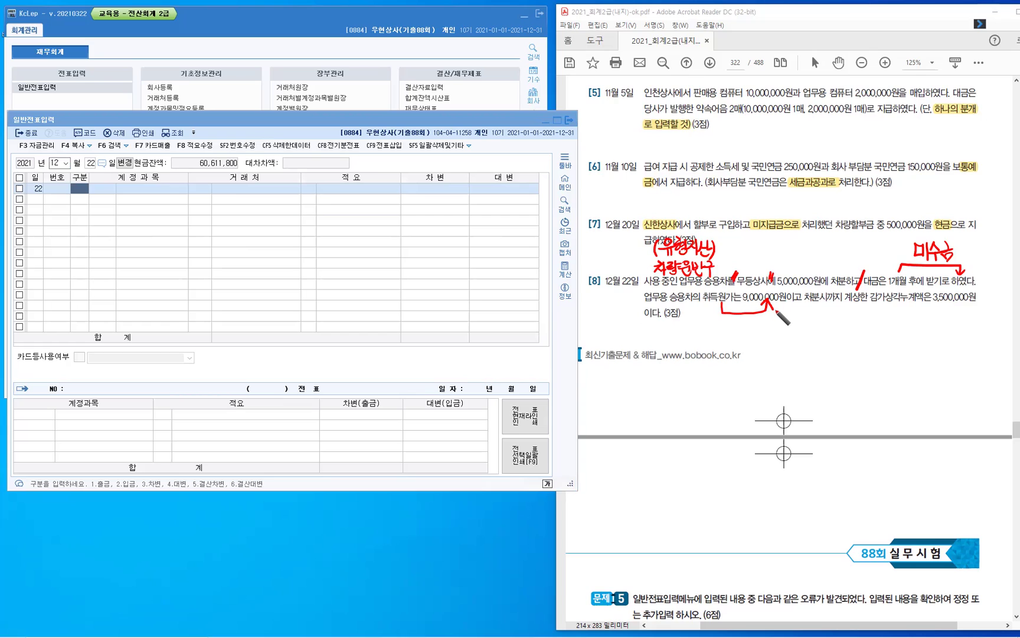
{"action": "left_click_drag", "start_coordinate": [780, 309], "coordinate": [787, 319]}
{"action": "mouse_move", "coordinate": [791, 308]}
{"action": "left_mouse_down"}
{"action": "mouse_move", "coordinate": [791, 320]}
{"action": "mouse_move", "coordinate": [807, 325]}
{"action": "left_mouse_up"}
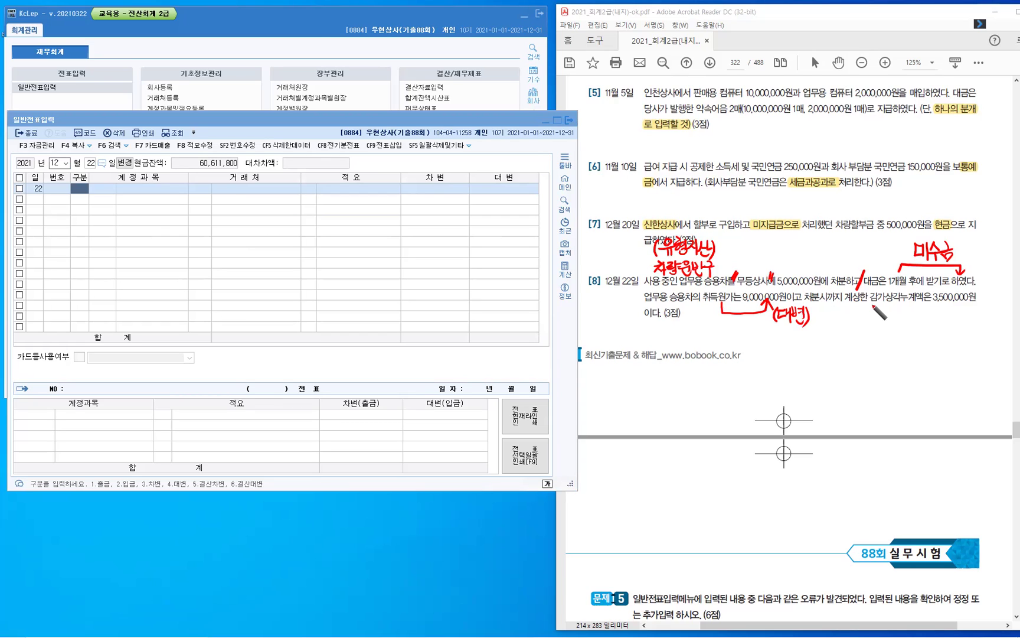
{"action": "mouse_move", "coordinate": [899, 304]}
{"action": "left_mouse_down"}
{"action": "mouse_move", "coordinate": [901, 316]}
{"action": "mouse_move", "coordinate": [918, 319]}
{"action": "mouse_move", "coordinate": [944, 317]}
{"action": "mouse_move", "coordinate": [948, 307]}
{"action": "left_mouse_up"}
{"action": "left_click_drag", "start_coordinate": [902, 323], "coordinate": [907, 339]}
{"action": "mouse_move", "coordinate": [910, 326]}
{"action": "left_mouse_down"}
{"action": "mouse_move", "coordinate": [909, 338]}
{"action": "mouse_move", "coordinate": [926, 340]}
{"action": "left_mouse_up"}
{"action": "left_click_drag", "start_coordinate": [928, 324], "coordinate": [929, 344]}
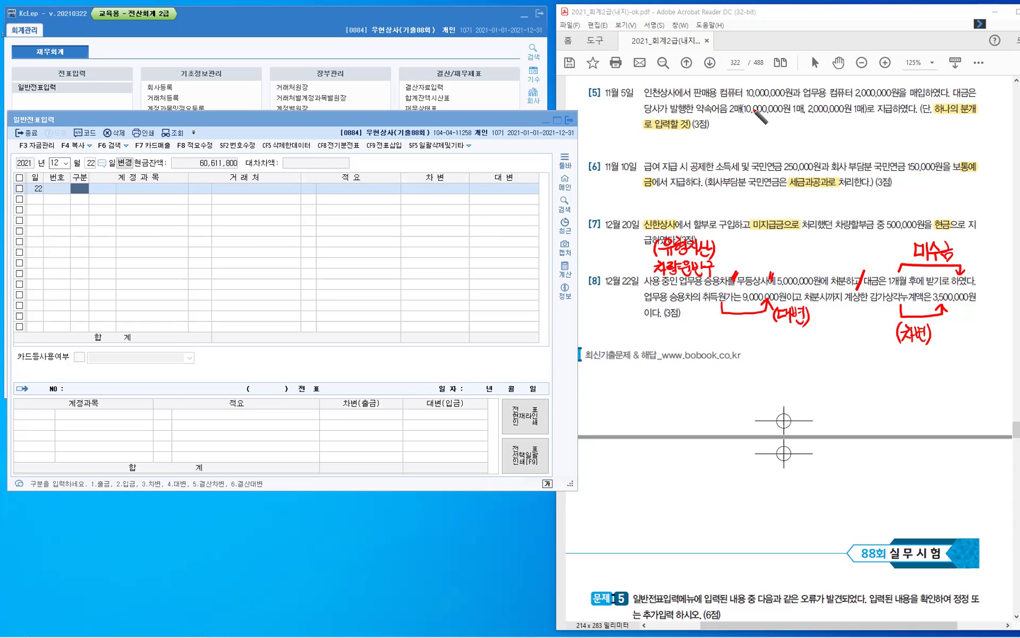
Handwrite the entry (차) 감가상각비 (대) 감.누.액 above item [5] and draw an arrow from its credit side to (차).
{"action": "left_click_drag", "start_coordinate": [689, 68], "coordinate": [751, 73]}
{"action": "left_click_drag", "start_coordinate": [755, 59], "coordinate": [794, 83]}
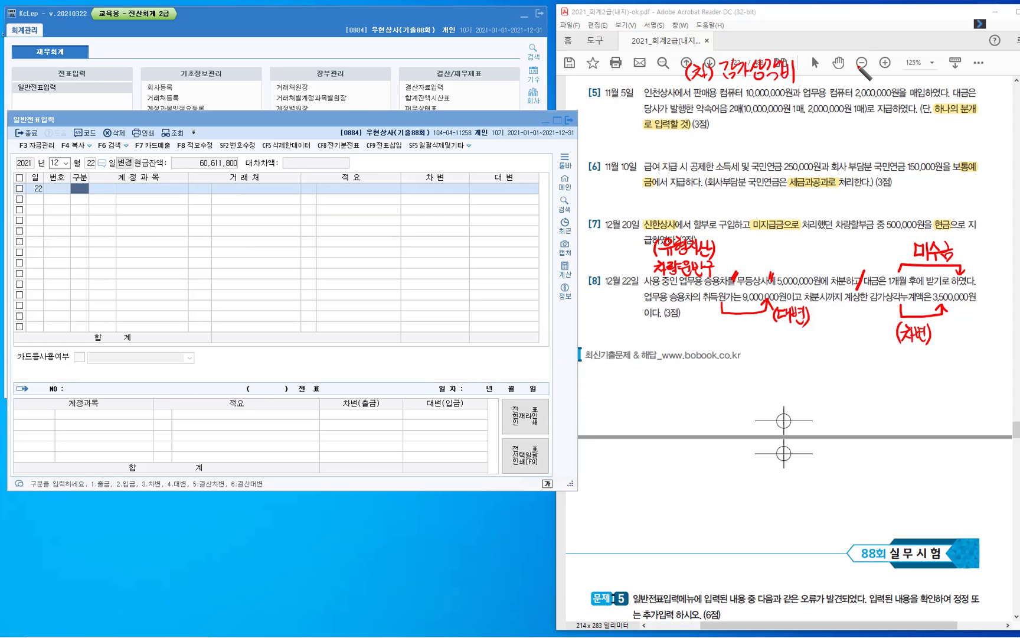
{"action": "mouse_move", "coordinate": [848, 62]}
{"action": "left_mouse_down"}
{"action": "mouse_move", "coordinate": [846, 79]}
{"action": "mouse_move", "coordinate": [876, 79]}
{"action": "mouse_move", "coordinate": [884, 62]}
{"action": "mouse_move", "coordinate": [901, 81]}
{"action": "mouse_move", "coordinate": [946, 81]}
{"action": "left_mouse_up"}
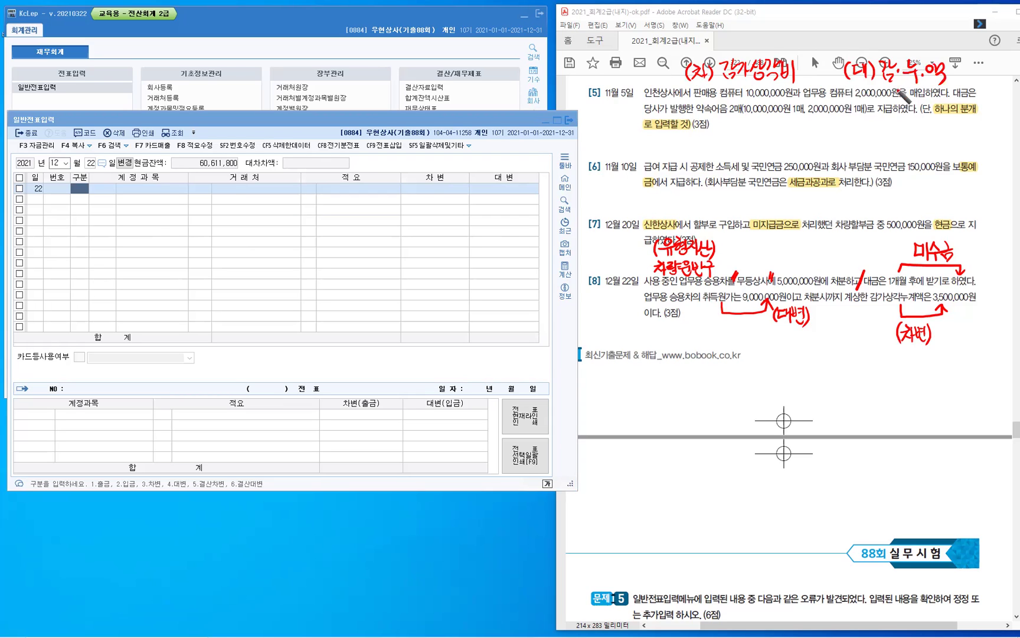
{"action": "left_click_drag", "start_coordinate": [880, 82], "coordinate": [809, 127]}
{"action": "left_click_drag", "start_coordinate": [814, 117], "coordinate": [820, 130]}
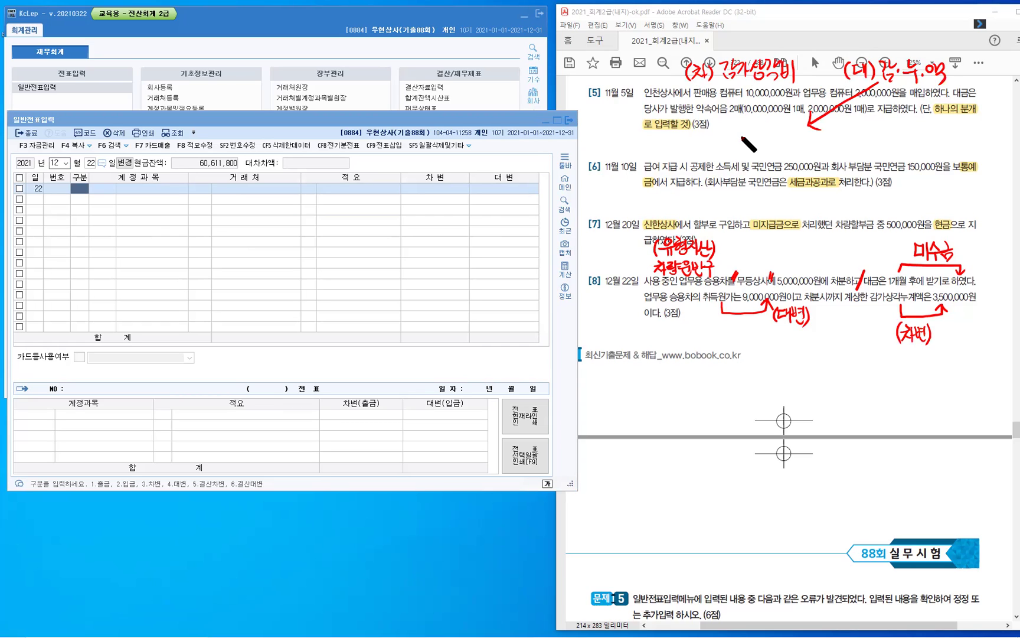
{"action": "mouse_move", "coordinate": [745, 130]}
{"action": "left_mouse_down"}
{"action": "mouse_move", "coordinate": [748, 149]}
{"action": "mouse_move", "coordinate": [769, 150]}
{"action": "left_mouse_up"}
Draw a bracket joining the (대변) and (차변) notes below item [8] and write 장부가액 under it.
{"action": "mouse_move", "coordinate": [758, 334]}
{"action": "left_mouse_down"}
{"action": "mouse_move", "coordinate": [755, 384]}
{"action": "mouse_move", "coordinate": [851, 379]}
{"action": "left_mouse_up"}
{"action": "left_click_drag", "start_coordinate": [925, 372], "coordinate": [925, 349]}
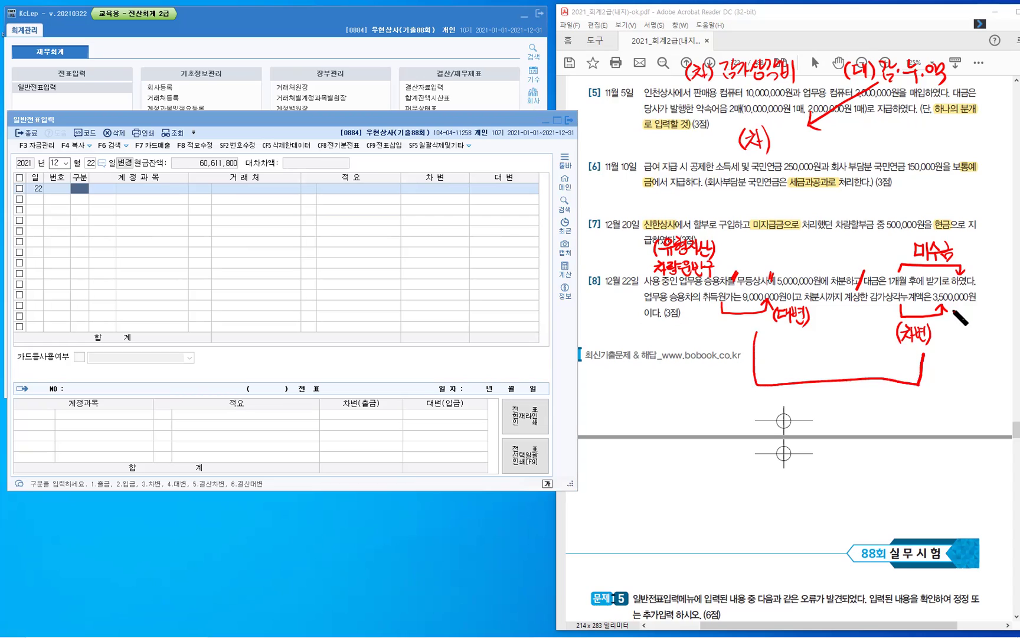
{"action": "mouse_move", "coordinate": [753, 396]}
{"action": "left_mouse_down"}
{"action": "mouse_move", "coordinate": [764, 393]}
{"action": "mouse_move", "coordinate": [751, 409]}
{"action": "mouse_move", "coordinate": [768, 408]}
{"action": "mouse_move", "coordinate": [768, 421]}
{"action": "mouse_move", "coordinate": [775, 400]}
{"action": "mouse_move", "coordinate": [788, 407]}
{"action": "mouse_move", "coordinate": [777, 421]}
{"action": "mouse_move", "coordinate": [787, 414]}
{"action": "left_mouse_up"}
{"action": "left_click_drag", "start_coordinate": [792, 397], "coordinate": [798, 409]}
{"action": "left_click_drag", "start_coordinate": [804, 396], "coordinate": [804, 410]}
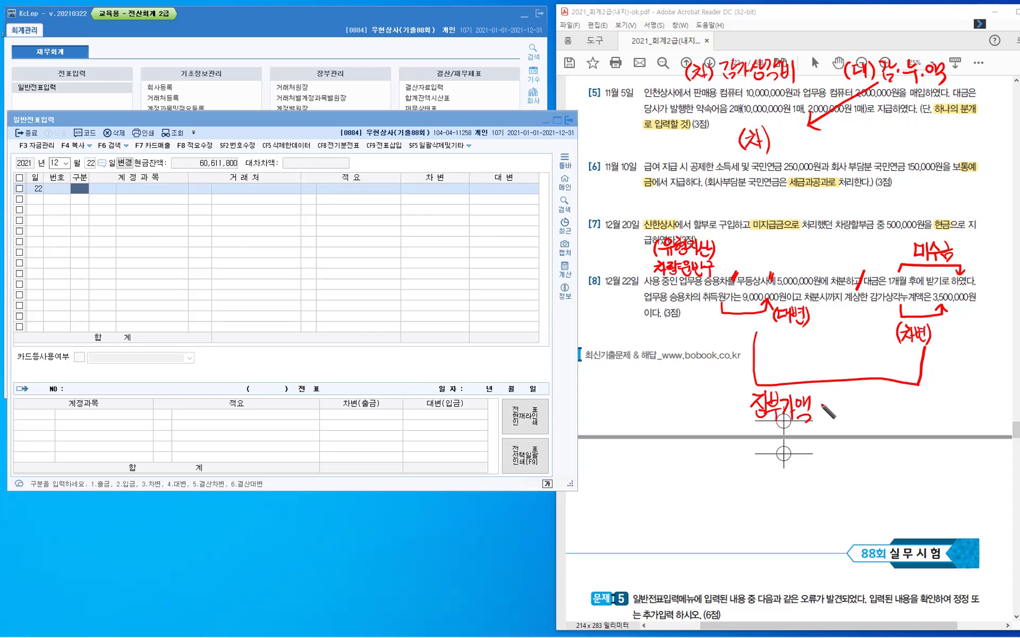
Write the book value calculation = 9,000,000 - 3,500,000 beside 장부가액.
{"action": "left_click_drag", "start_coordinate": [818, 407], "coordinate": [825, 406]}
{"action": "mouse_move", "coordinate": [819, 411]}
{"action": "left_mouse_down"}
{"action": "mouse_move", "coordinate": [833, 422]}
{"action": "mouse_move", "coordinate": [860, 405]}
{"action": "left_mouse_up"}
{"action": "left_click", "coordinate": [848, 408]}
{"action": "left_click_drag", "start_coordinate": [864, 402], "coordinate": [876, 404]}
{"action": "left_click", "coordinate": [870, 410]}
{"action": "left_click_drag", "start_coordinate": [886, 402], "coordinate": [885, 404]}
{"action": "left_click_drag", "start_coordinate": [895, 402], "coordinate": [925, 414]}
{"action": "left_click", "coordinate": [937, 414]}
{"action": "mouse_move", "coordinate": [951, 397]}
{"action": "left_mouse_down"}
{"action": "mouse_move", "coordinate": [944, 412]}
{"action": "mouse_move", "coordinate": [958, 403]}
{"action": "left_mouse_up"}
{"action": "left_click_drag", "start_coordinate": [968, 401], "coordinate": [966, 403]}
{"action": "left_click", "coordinate": [973, 413]}
{"action": "mouse_move", "coordinate": [980, 403]}
{"action": "left_mouse_down"}
{"action": "mouse_move", "coordinate": [978, 411]}
{"action": "mouse_move", "coordinate": [1000, 402]}
{"action": "left_mouse_up"}
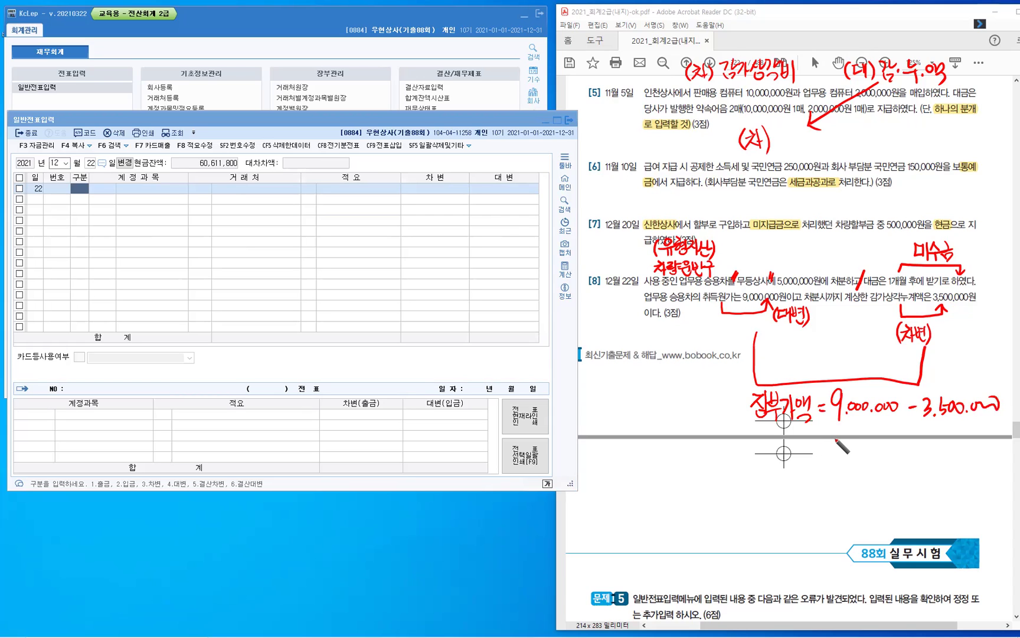
Write the resulting book value of 5,500,000 beneath the handwritten calculation.
{"action": "mouse_move", "coordinate": [845, 444]}
{"action": "left_mouse_down"}
{"action": "mouse_move", "coordinate": [838, 458]}
{"action": "mouse_move", "coordinate": [852, 440]}
{"action": "mouse_move", "coordinate": [884, 460]}
{"action": "mouse_move", "coordinate": [898, 446]}
{"action": "left_mouse_up"}
{"action": "left_click", "coordinate": [855, 457]}
{"action": "left_click", "coordinate": [900, 454]}
{"action": "left_click_drag", "start_coordinate": [903, 445], "coordinate": [925, 442]}
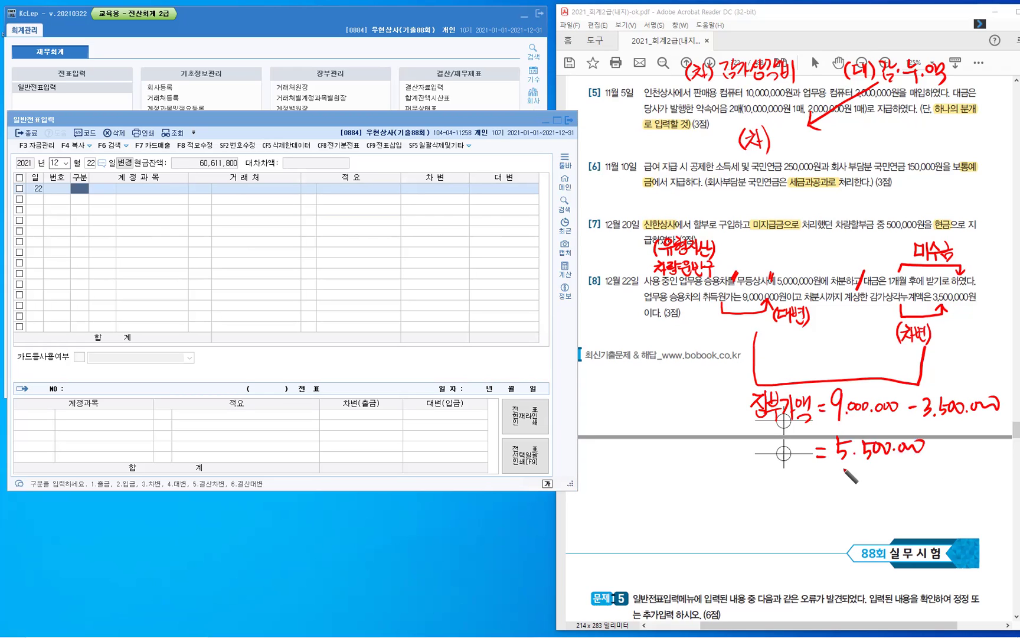
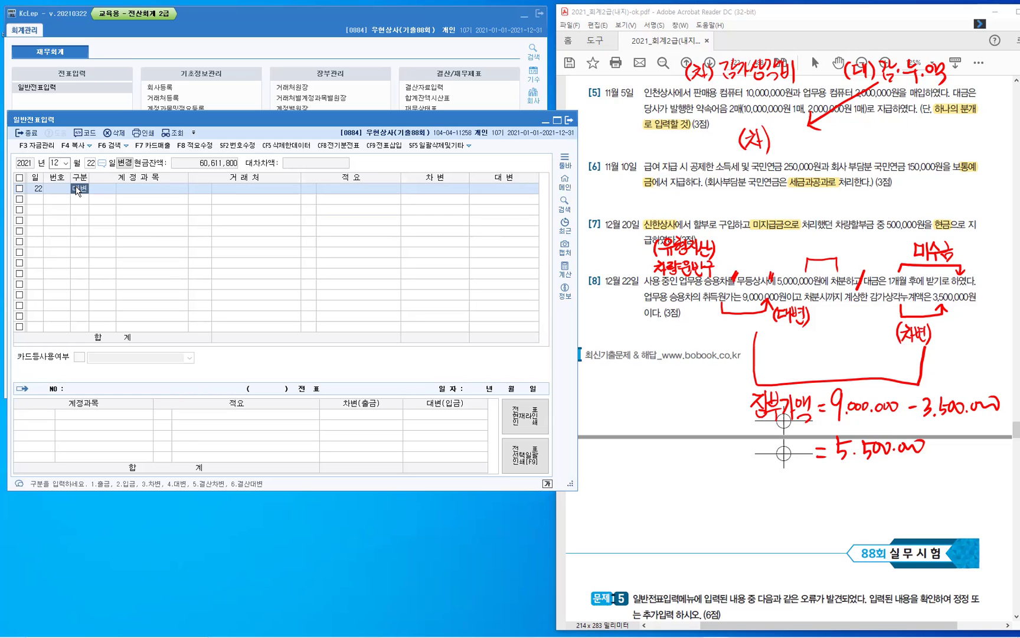
Complete the December 22 credit line with account 0208 차량운반구 and an amount of 9,000,000.
{"action": "key", "text": "Return"}
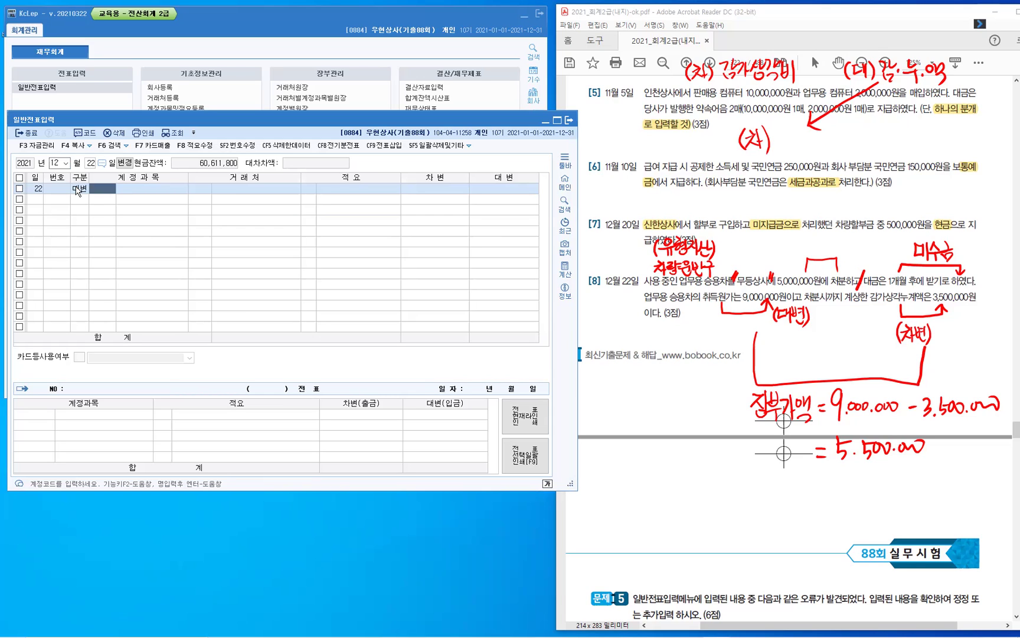
{"action": "type", "text": "208"}
{"action": "key", "text": "Return"}
{"action": "key", "text": "Return"}
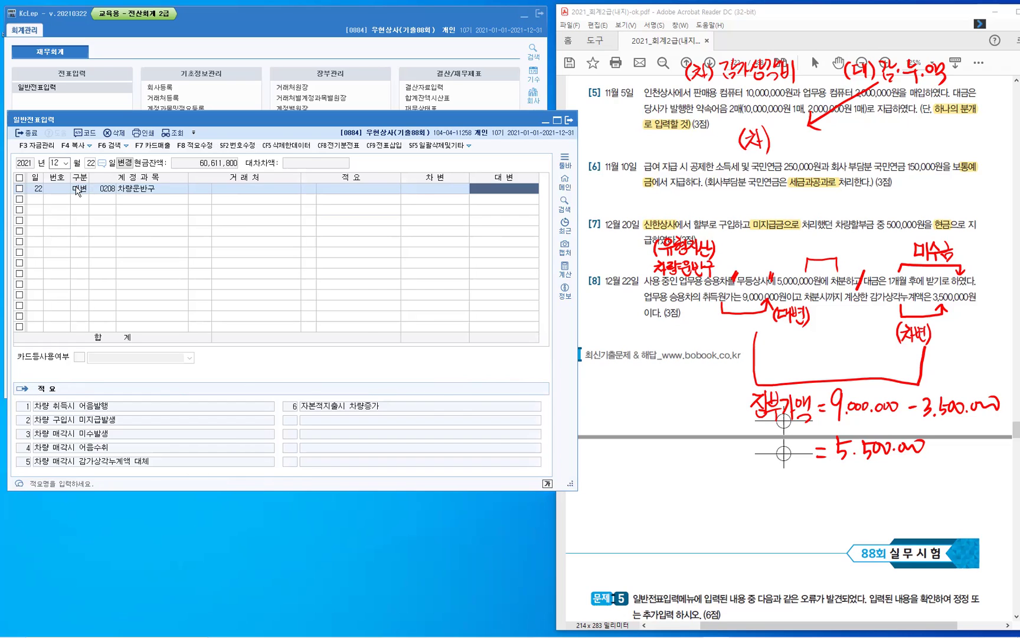
{"action": "key", "text": "Return"}
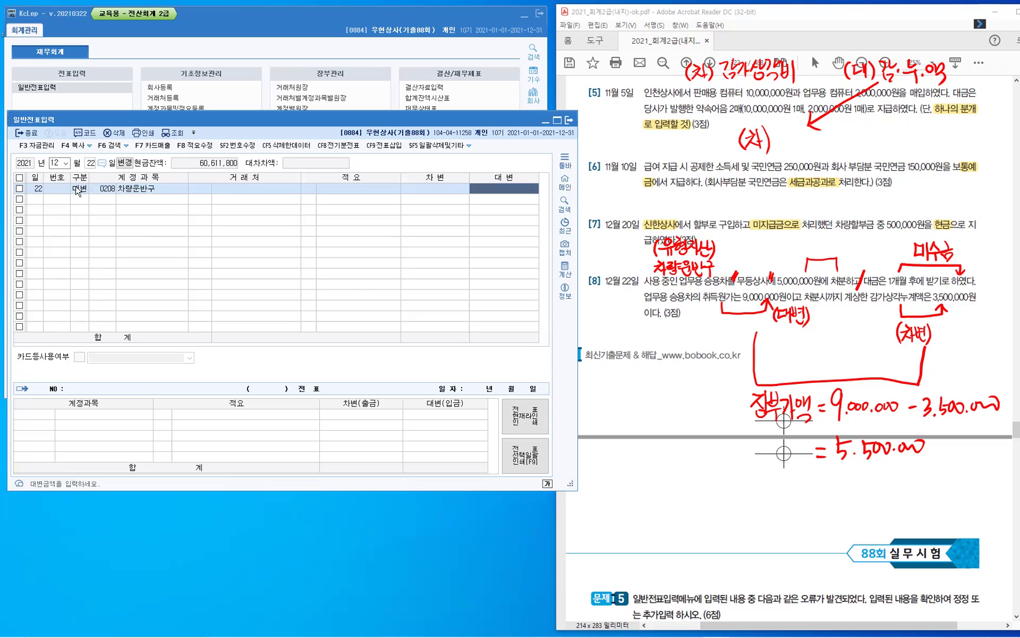
{"action": "type", "text": "9000"}
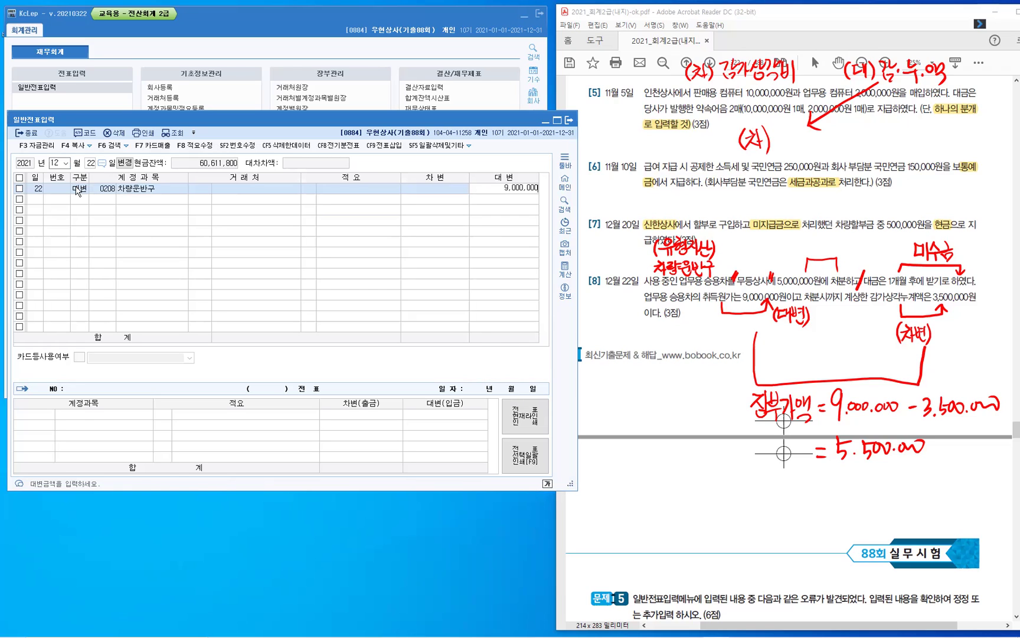
{"action": "key", "text": "Return"}
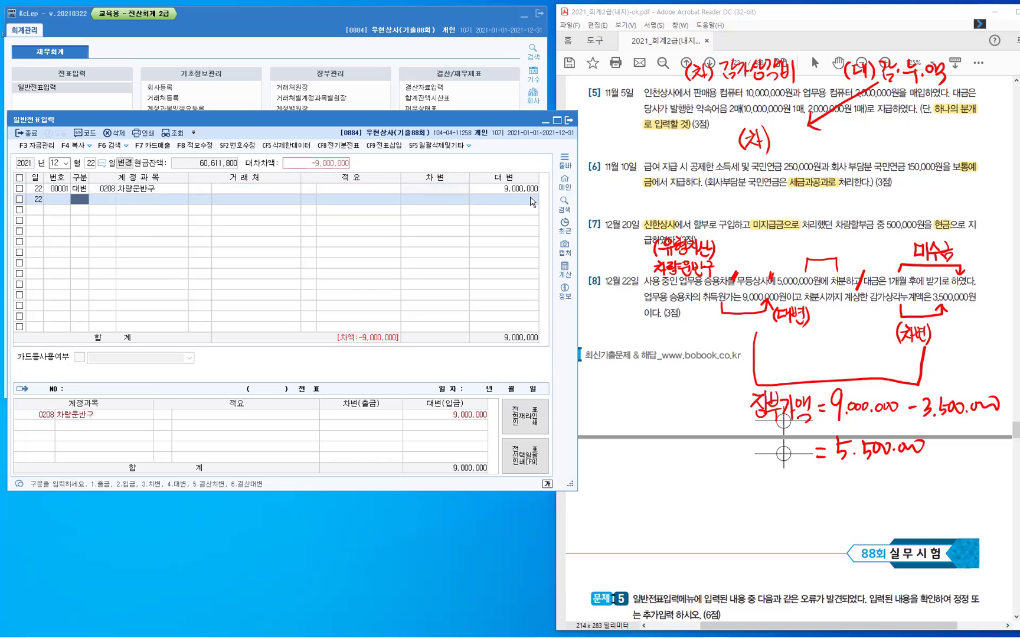
Highlight 가상각누계액 in problem item [8] and add a debit line with account 0209 감가상각누계액 for 차량운반구.
{"action": "key", "text": "Return"}
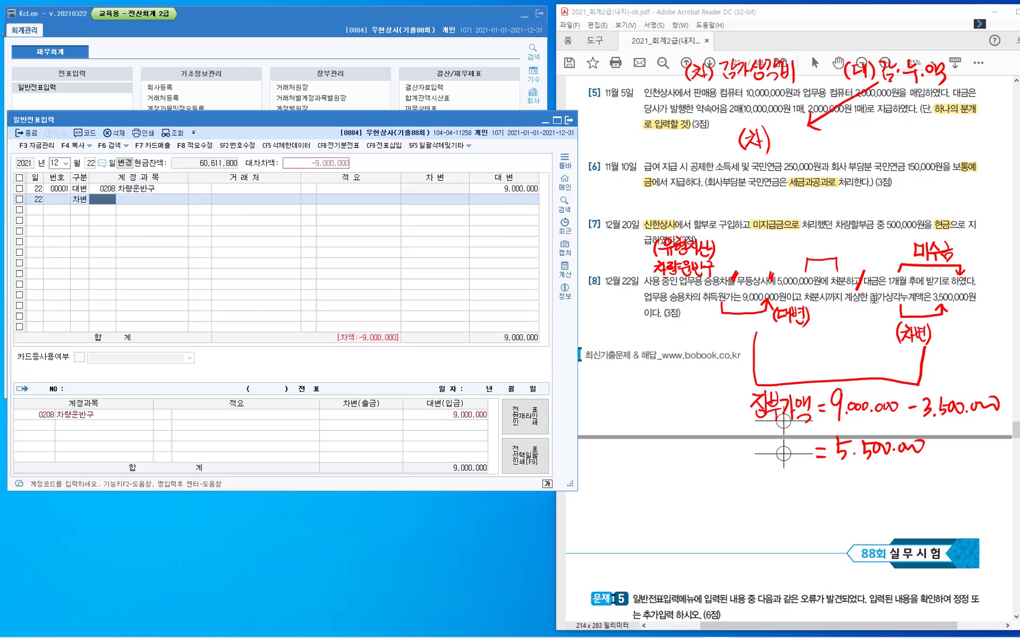
{"action": "mouse_move", "coordinate": [924, 296]}
{"action": "left_mouse_down"}
{"action": "mouse_move", "coordinate": [878, 296]}
{"action": "mouse_move", "coordinate": [910, 307]}
{"action": "left_mouse_up"}
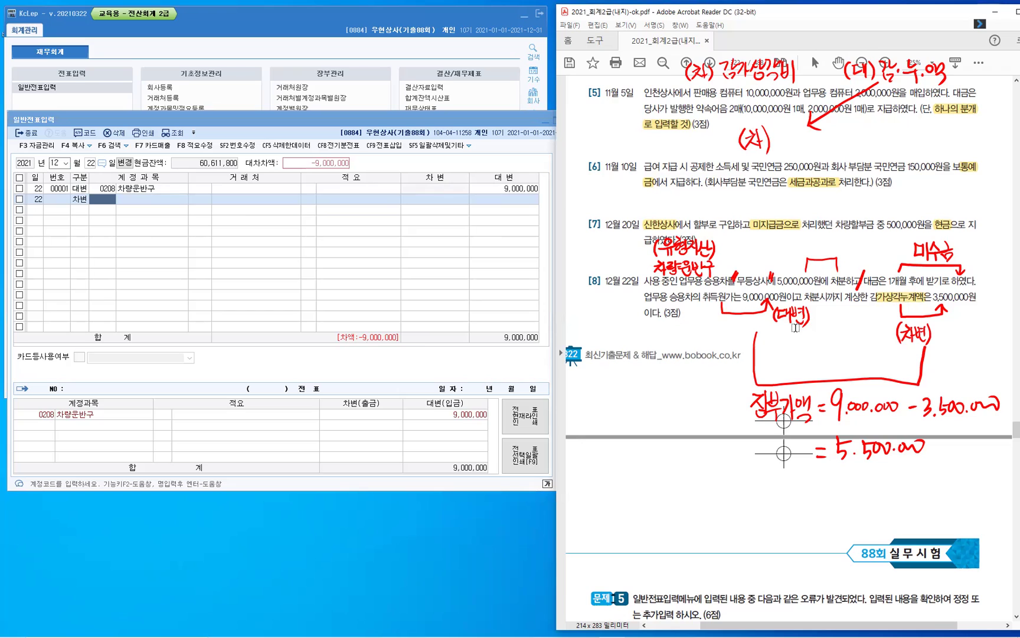
{"action": "left_click", "coordinate": [103, 204]}
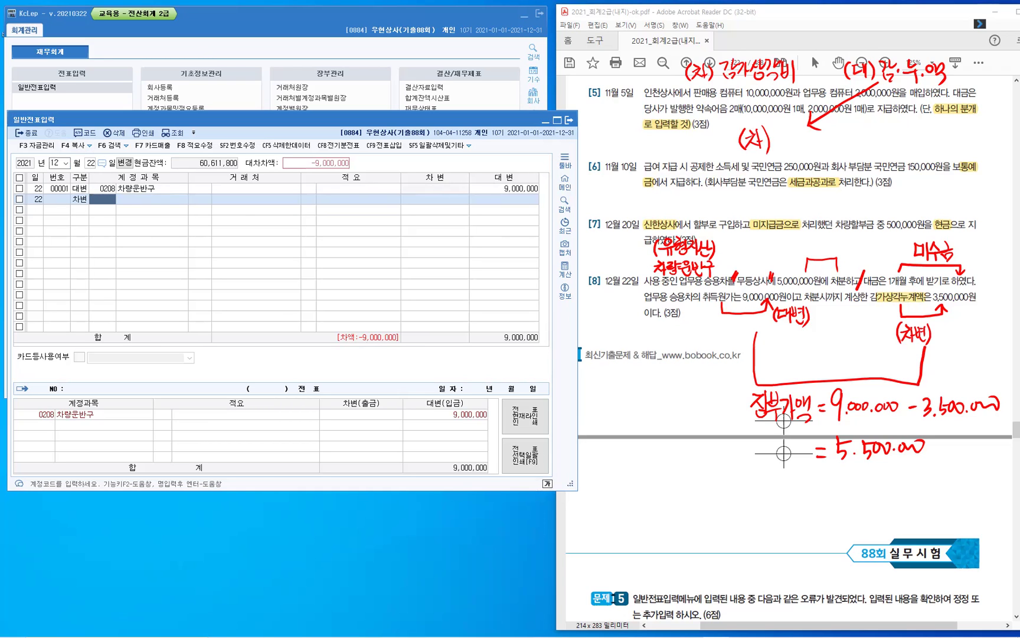
{"action": "type", "text": "감가"}
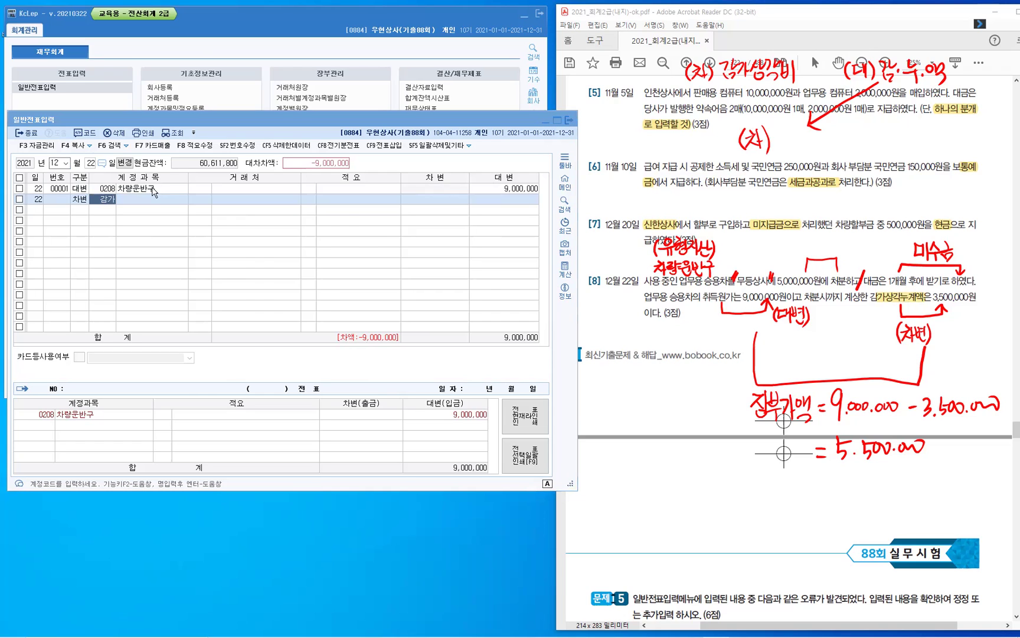
{"action": "key", "text": "Return"}
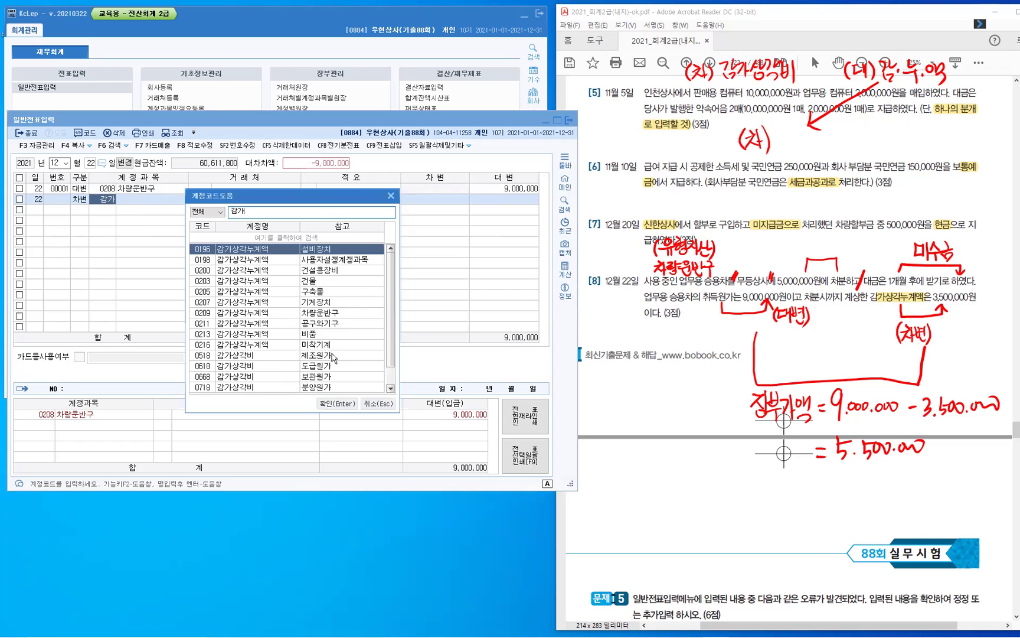
{"action": "type", "text": "ㅣ"}
{"action": "left_click", "coordinate": [315, 313]}
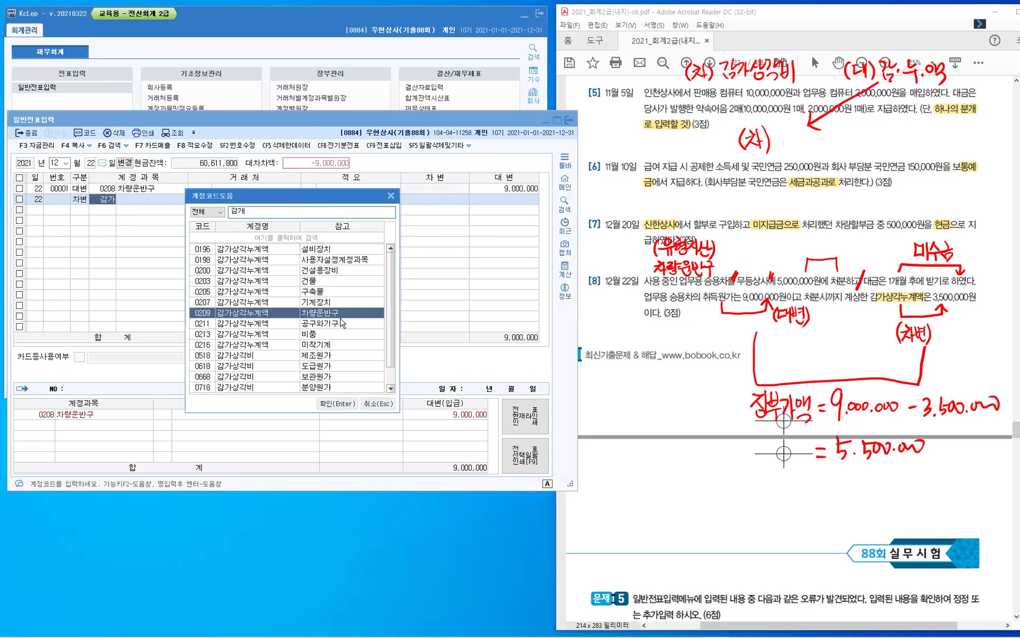
{"action": "left_click", "coordinate": [342, 316]}
{"action": "left_click", "coordinate": [338, 404]}
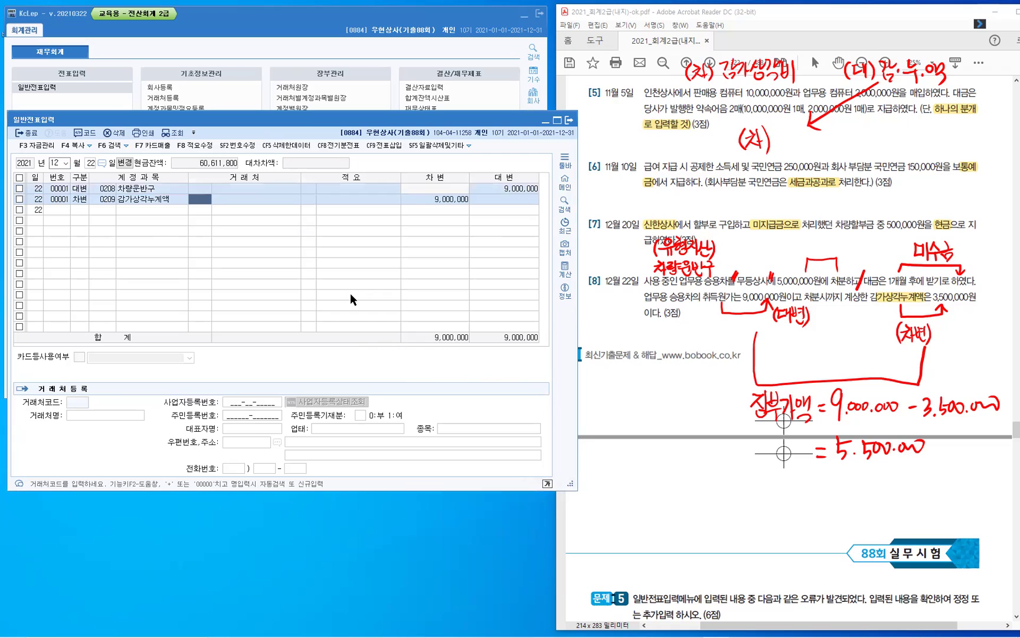
Set the debit amount of the 감가상각누계액 line to 3,500,000.
{"action": "key", "text": "Return"}
{"action": "key", "text": "Return"}
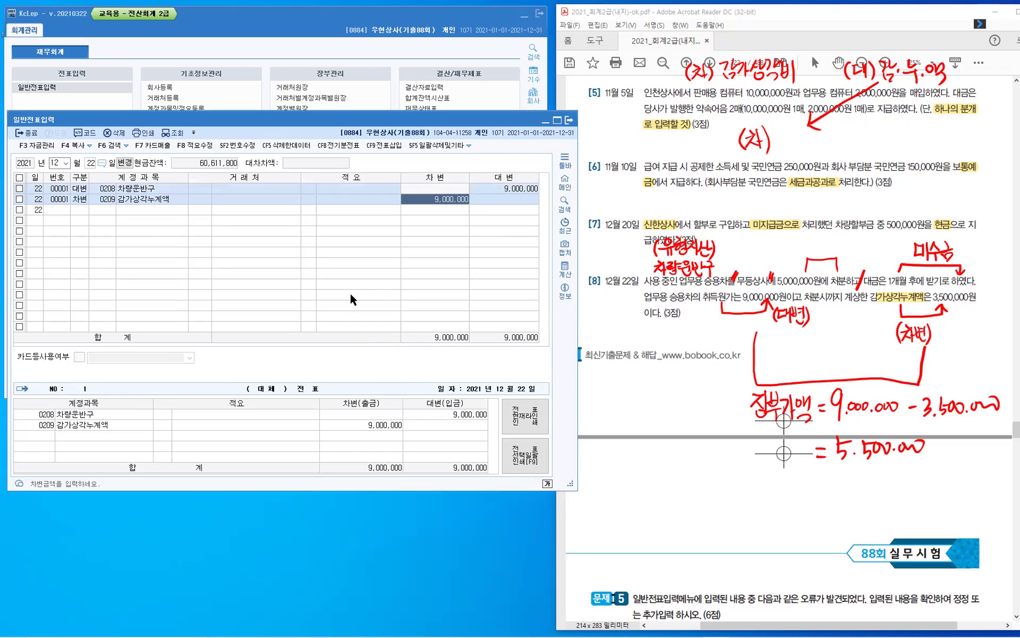
{"action": "type", "text": "3,500,000"}
{"action": "key", "text": "Return"}
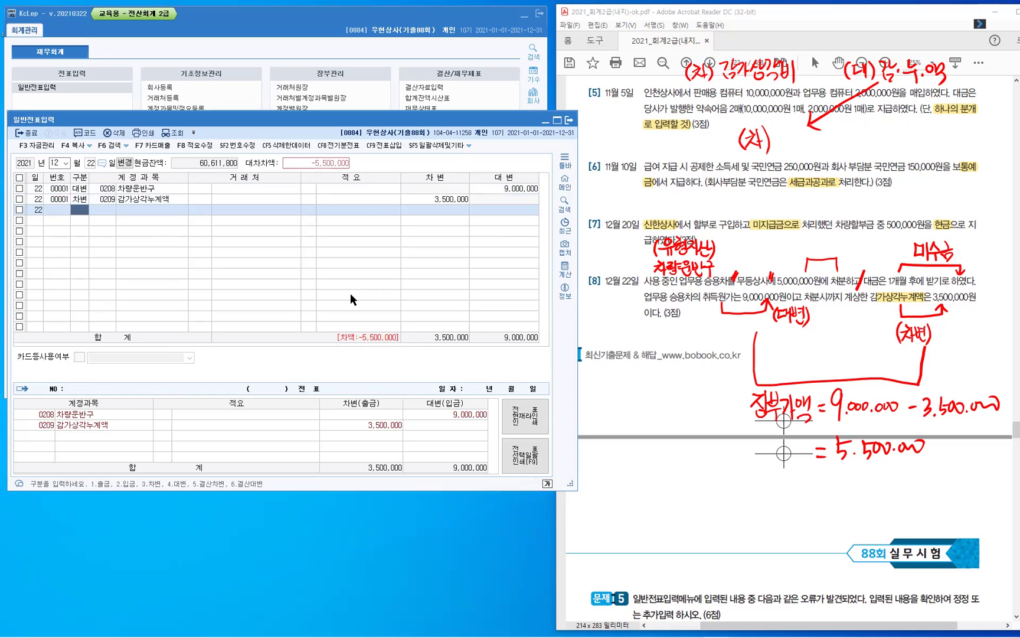
Add a debit line with account 0120 미수금 and 무등상사 as the trading partner.
{"action": "type", "text": "3"}
{"action": "key", "text": "Return"}
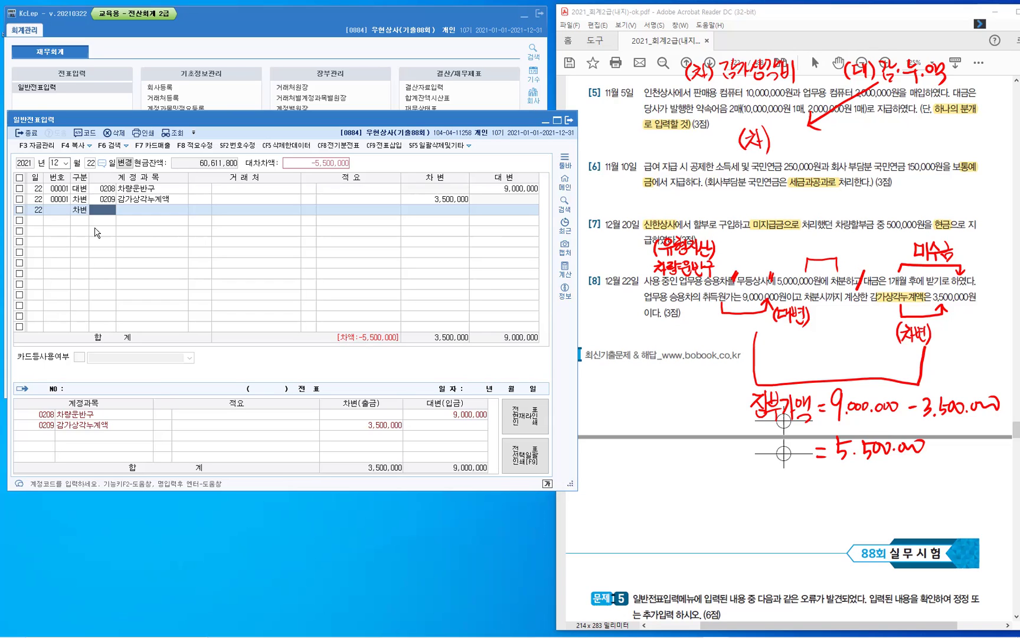
{"action": "type", "text": "120"}
{"action": "key", "text": "Return"}
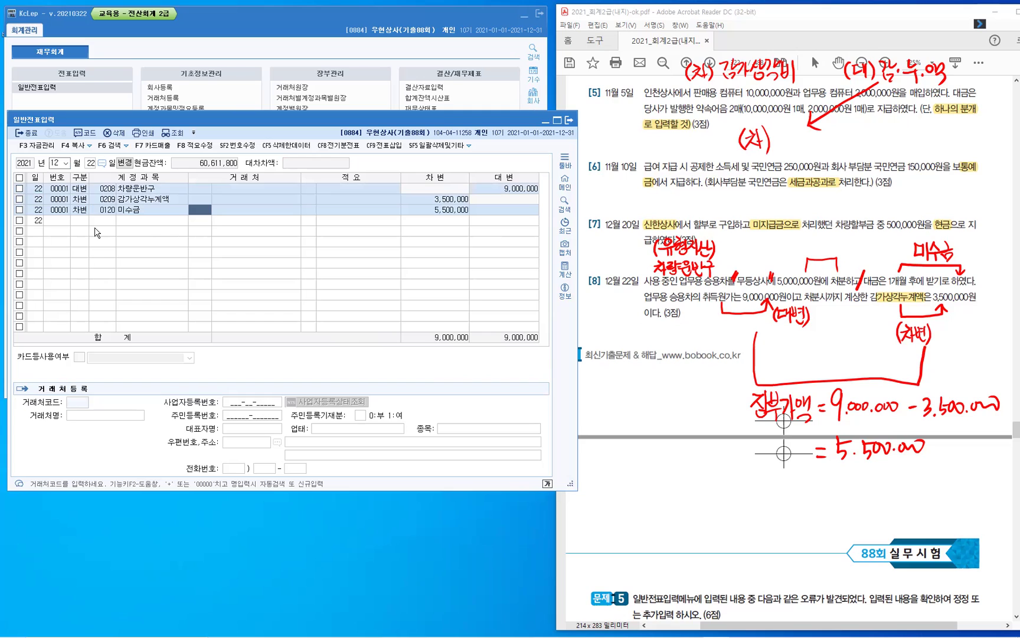
{"action": "type", "text": "무등"}
{"action": "key", "text": "Return"}
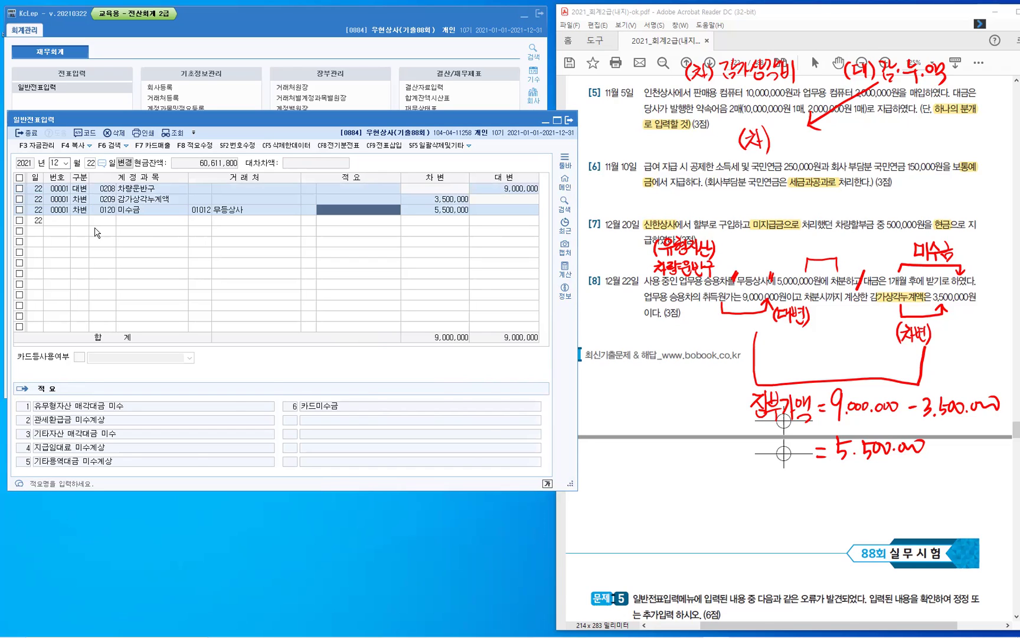
{"action": "key", "text": "Return"}
Highlight 5,000,000원에 처분하고 in item [8] and set the 미수금 debit amount to 5,000,000.
{"action": "left_click_drag", "start_coordinate": [780, 280], "coordinate": [840, 278]}
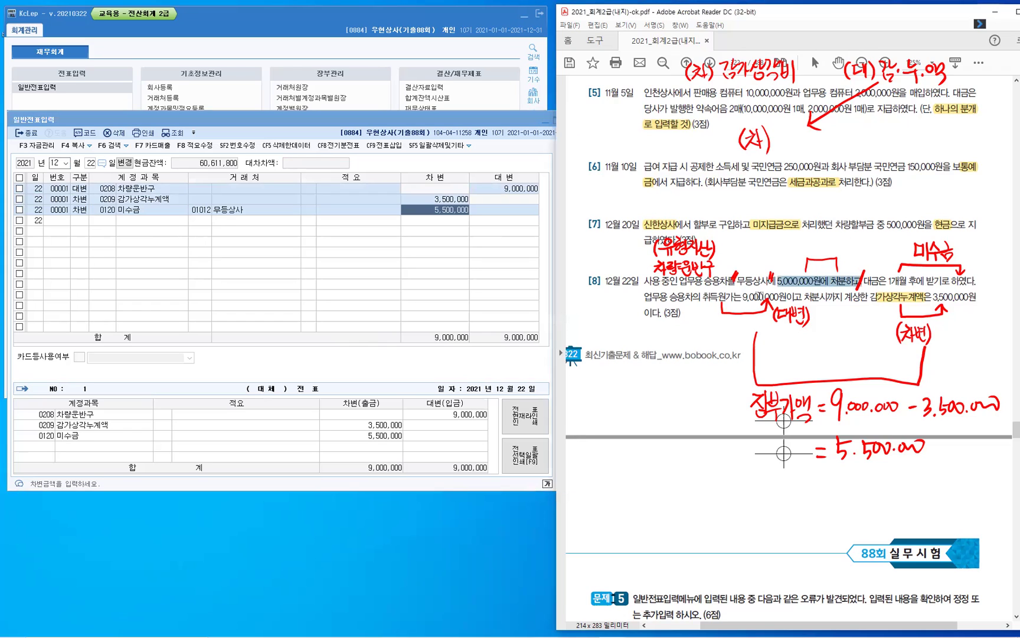
{"action": "left_click", "coordinate": [753, 287]}
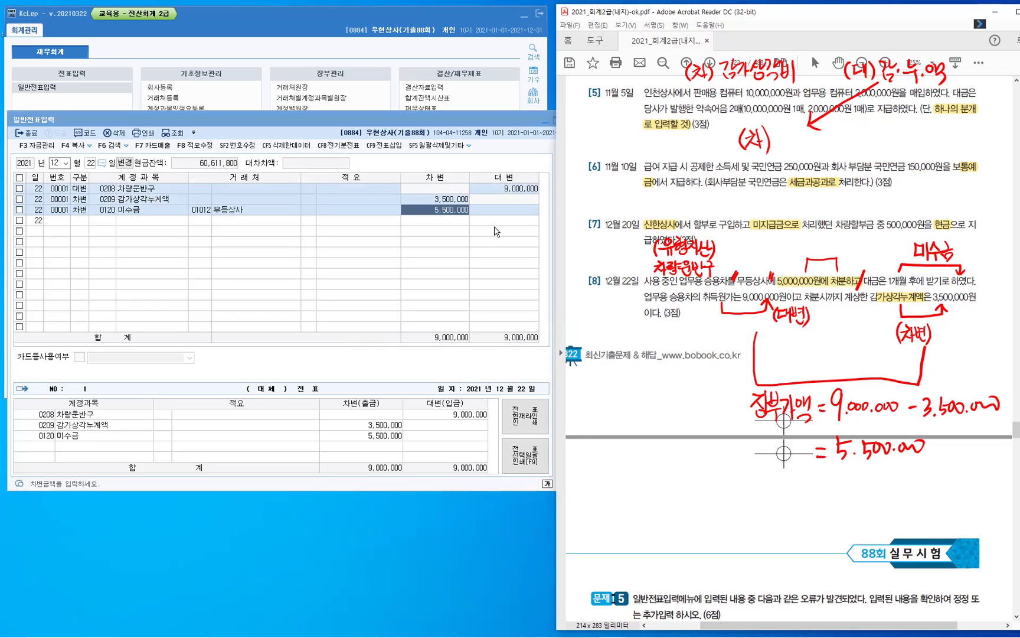
{"action": "left_click", "coordinate": [428, 215]}
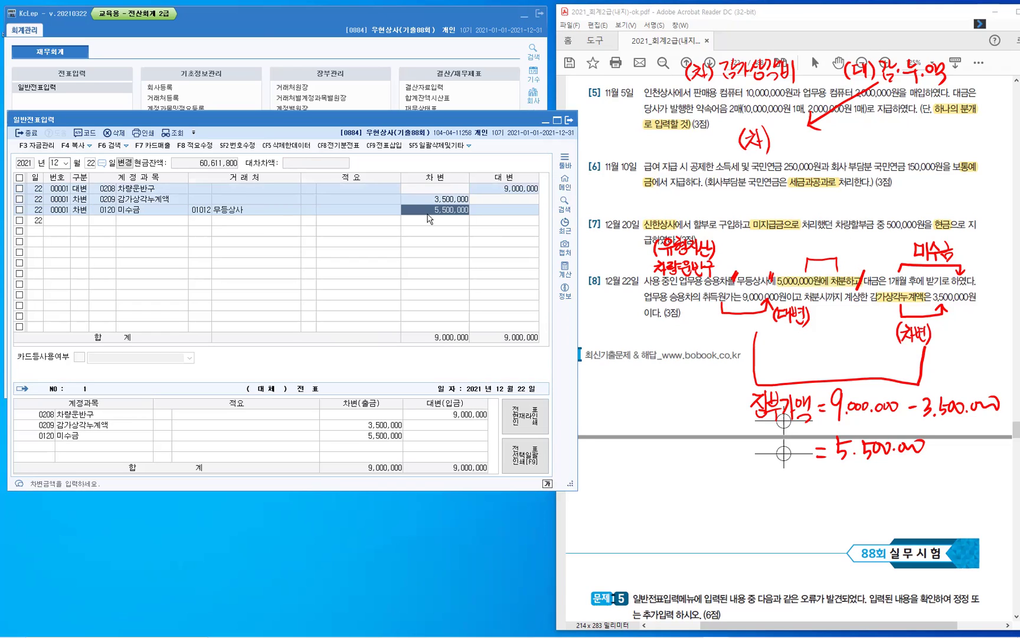
{"action": "type", "text": "5000000"}
{"action": "key", "text": "Return"}
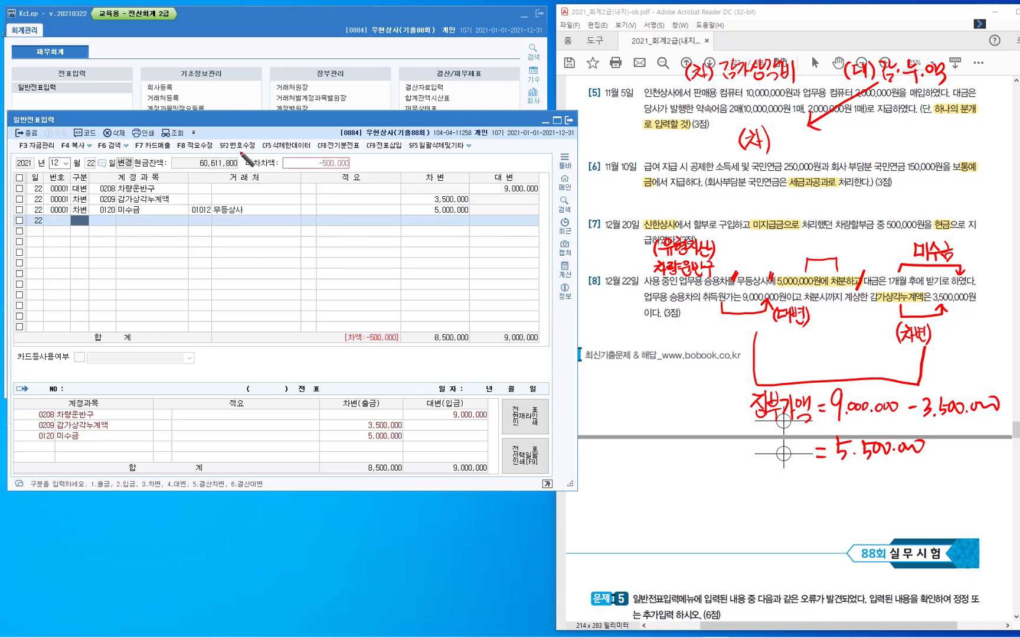
Box the 대차차액 field, underline the 차액 in the totals row, and handwrite the note 음수: 유형자산처분손실.
{"action": "mouse_move", "coordinate": [244, 171]}
{"action": "left_mouse_down"}
{"action": "mouse_move", "coordinate": [246, 153]}
{"action": "mouse_move", "coordinate": [350, 151]}
{"action": "mouse_move", "coordinate": [353, 163]}
{"action": "mouse_move", "coordinate": [324, 172]}
{"action": "left_mouse_up"}
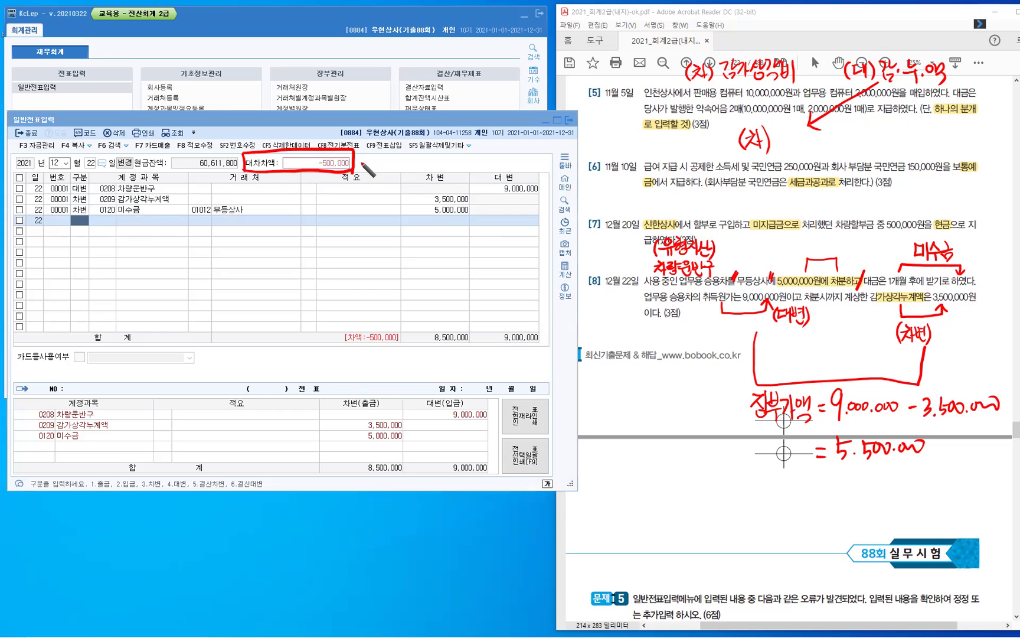
{"action": "left_click_drag", "start_coordinate": [343, 344], "coordinate": [394, 346]}
{"action": "mouse_move", "coordinate": [372, 153]}
{"action": "left_mouse_down"}
{"action": "mouse_move", "coordinate": [505, 159]}
{"action": "mouse_move", "coordinate": [511, 148]}
{"action": "mouse_move", "coordinate": [509, 160]}
{"action": "left_mouse_up"}
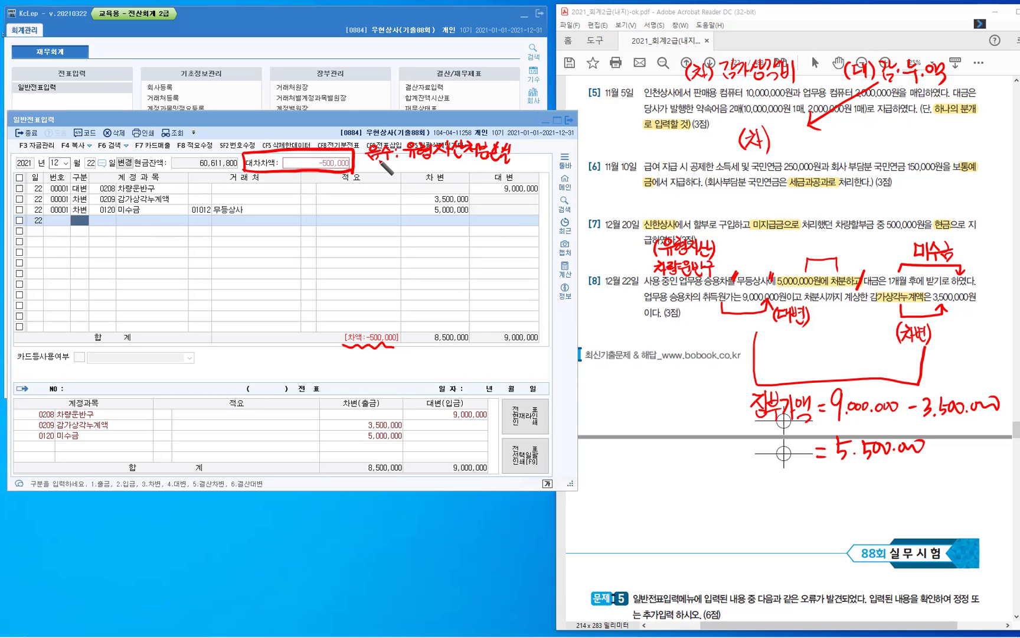
Handwrite 양수: 유형자산처분이익 beneath the 음수 note beside the 대차차액 field.
{"action": "mouse_move", "coordinate": [371, 165]}
{"action": "left_mouse_down"}
{"action": "mouse_move", "coordinate": [384, 178]}
{"action": "mouse_move", "coordinate": [421, 169]}
{"action": "left_mouse_up"}
{"action": "left_click", "coordinate": [401, 159]}
{"action": "left_click", "coordinate": [402, 167]}
{"action": "left_click_drag", "start_coordinate": [412, 170], "coordinate": [410, 177]}
{"action": "left_click_drag", "start_coordinate": [417, 170], "coordinate": [511, 172]}
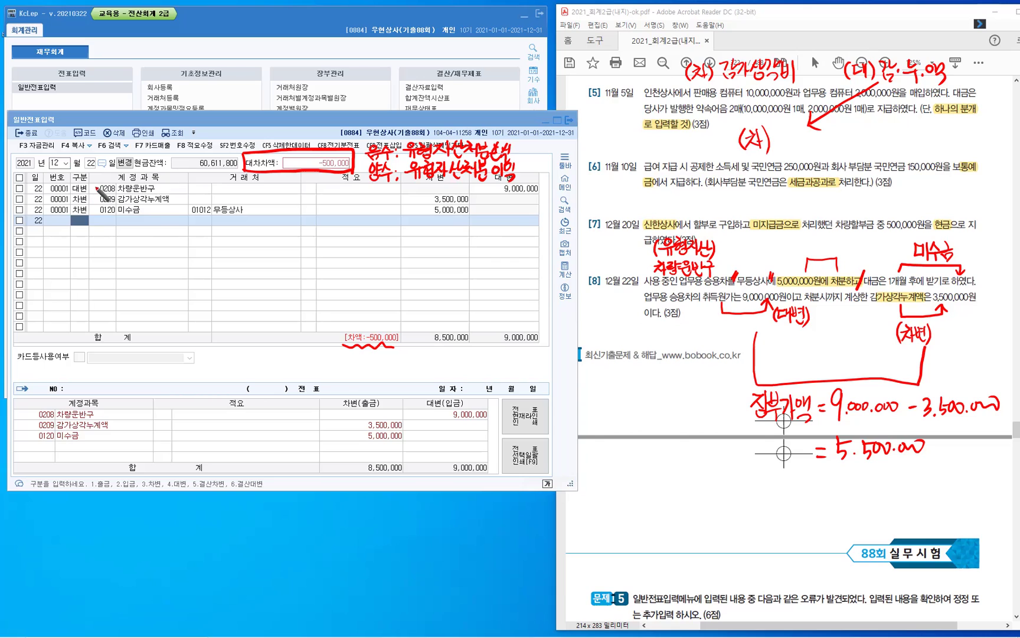
Number the 차량운반구 line ① with an arrowed note 취득원가, and the 감가상각누계액 line ② with an arrowed note 받은돈 for 미수금.
{"action": "left_click_drag", "start_coordinate": [86, 180], "coordinate": [95, 181]}
{"action": "left_click_drag", "start_coordinate": [549, 184], "coordinate": [549, 195]}
{"action": "mouse_move", "coordinate": [564, 181]}
{"action": "left_mouse_down"}
{"action": "mouse_move", "coordinate": [574, 196]}
{"action": "mouse_move", "coordinate": [609, 198]}
{"action": "left_mouse_up"}
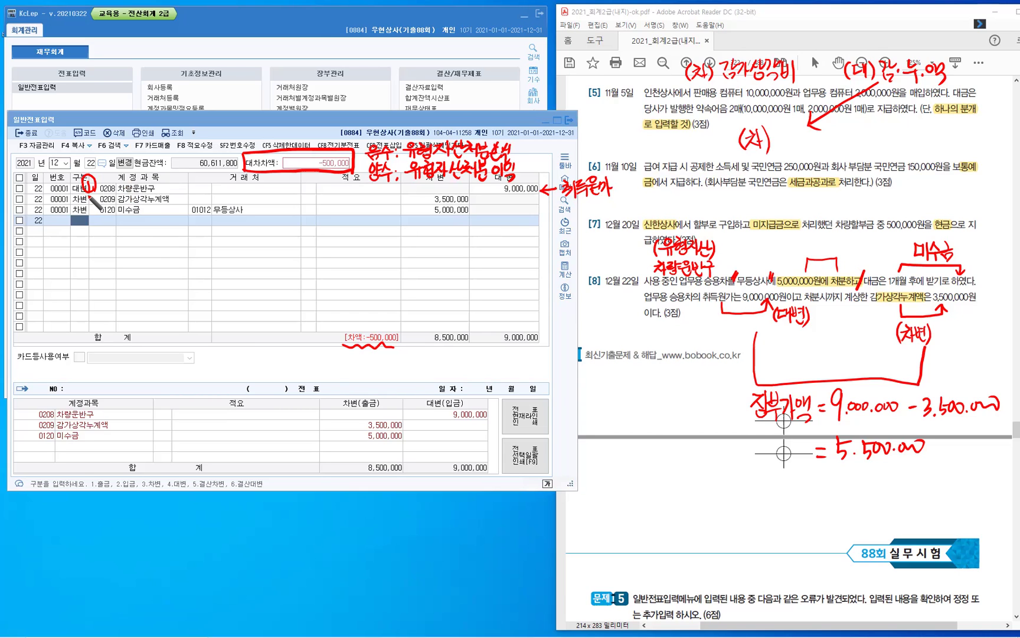
{"action": "left_click_drag", "start_coordinate": [84, 193], "coordinate": [83, 208]}
{"action": "mouse_move", "coordinate": [199, 196]}
{"action": "left_mouse_down"}
{"action": "mouse_move", "coordinate": [178, 206]}
{"action": "mouse_move", "coordinate": [217, 204]}
{"action": "mouse_move", "coordinate": [228, 190]}
{"action": "mouse_move", "coordinate": [240, 203]}
{"action": "left_mouse_up"}
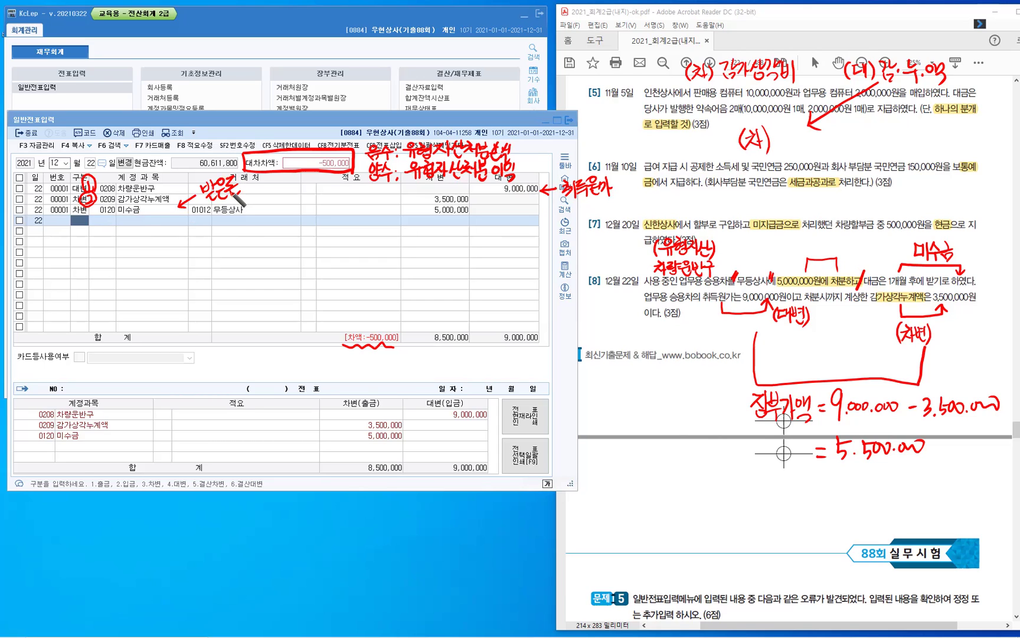
Number the 미수금 line ③ and the 대차차액 field ④, and handwrite 비용발생(차변) above the 유형자산처분손실 note.
{"action": "left_click_drag", "start_coordinate": [87, 209], "coordinate": [88, 222]}
{"action": "left_click_drag", "start_coordinate": [228, 141], "coordinate": [241, 147]}
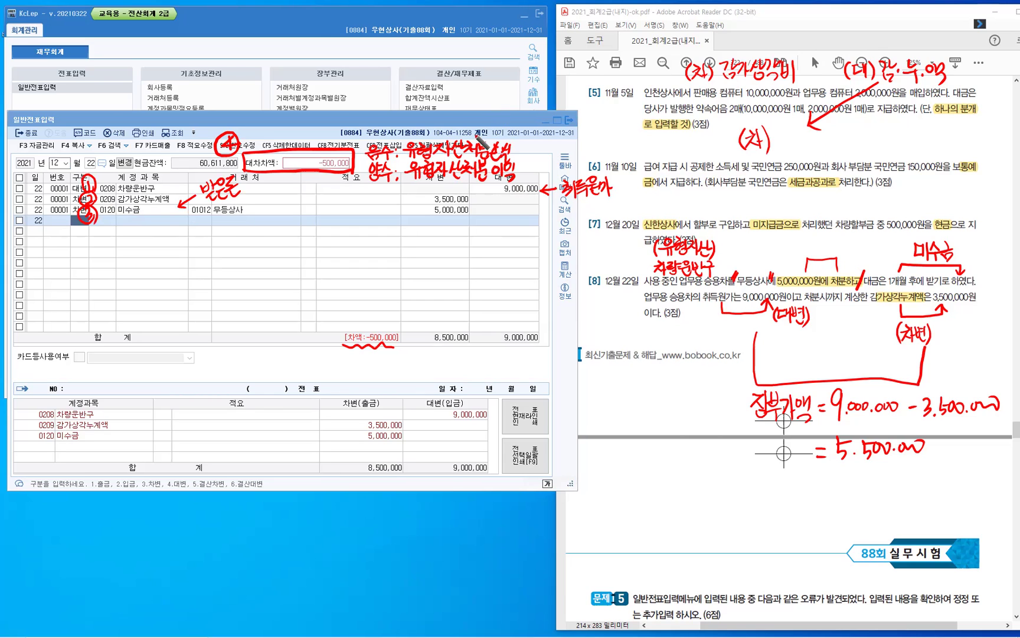
{"action": "mouse_move", "coordinate": [496, 109]}
{"action": "left_mouse_down"}
{"action": "mouse_move", "coordinate": [480, 129]}
{"action": "mouse_move", "coordinate": [514, 118]}
{"action": "mouse_move", "coordinate": [521, 100]}
{"action": "mouse_move", "coordinate": [525, 119]}
{"action": "mouse_move", "coordinate": [555, 109]}
{"action": "mouse_move", "coordinate": [603, 121]}
{"action": "left_mouse_up"}
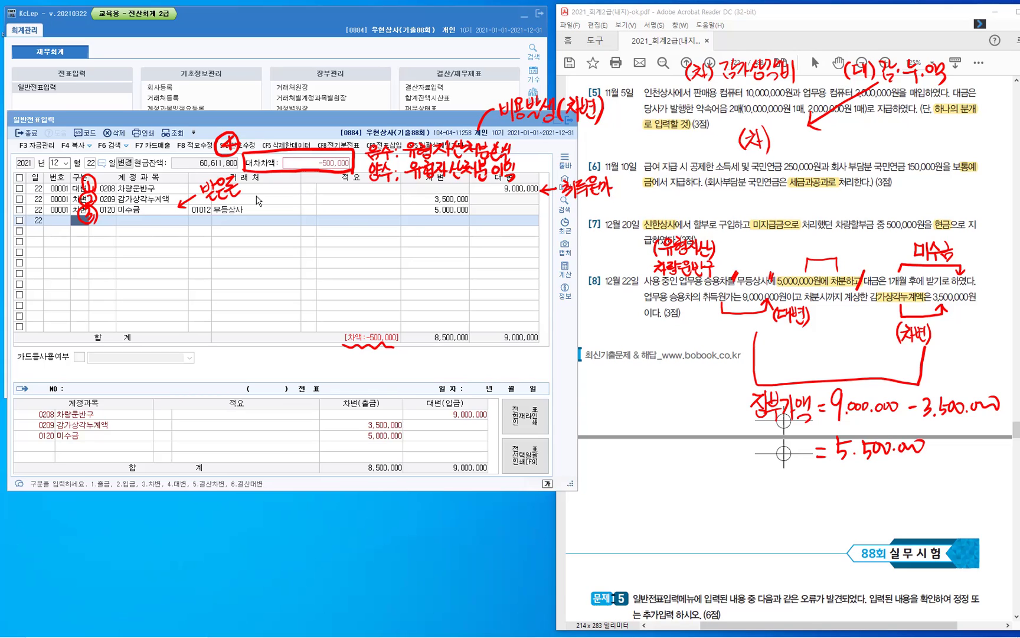
Add a debit line with account 0970 유형자산처분손실 for 500,000 and erase all the handwritten notes.
{"action": "left_click", "coordinate": [76, 222]}
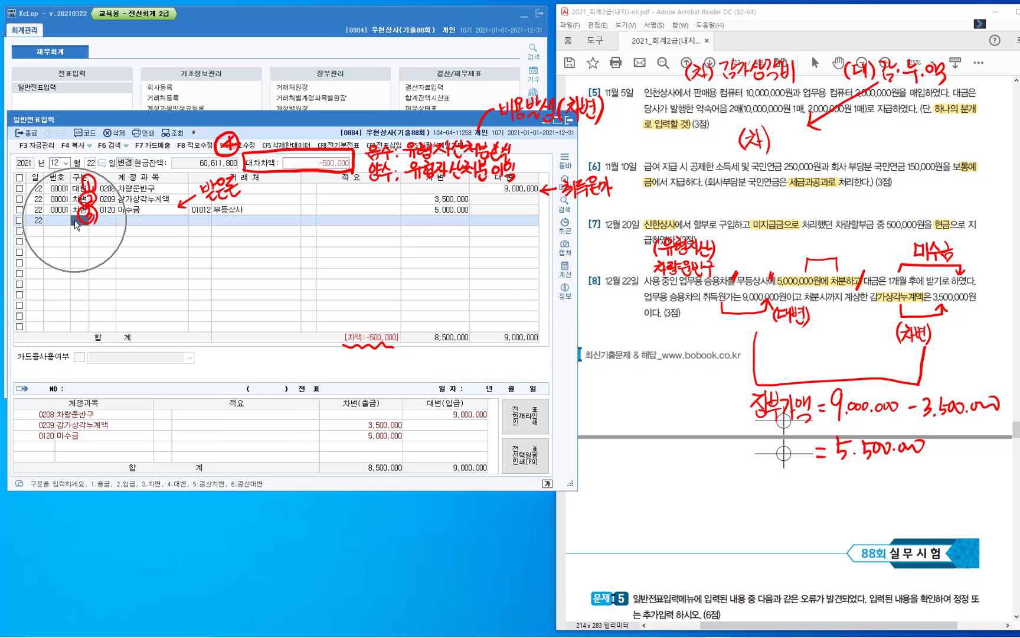
{"action": "type", "text": "3"}
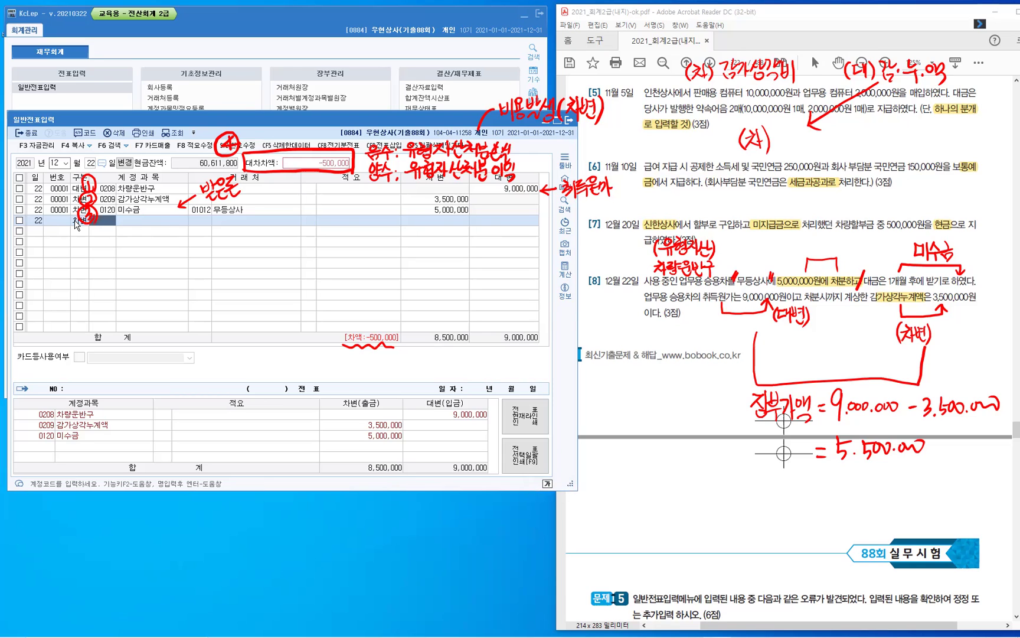
{"action": "type", "text": "유형"}
{"action": "key", "text": "Return"}
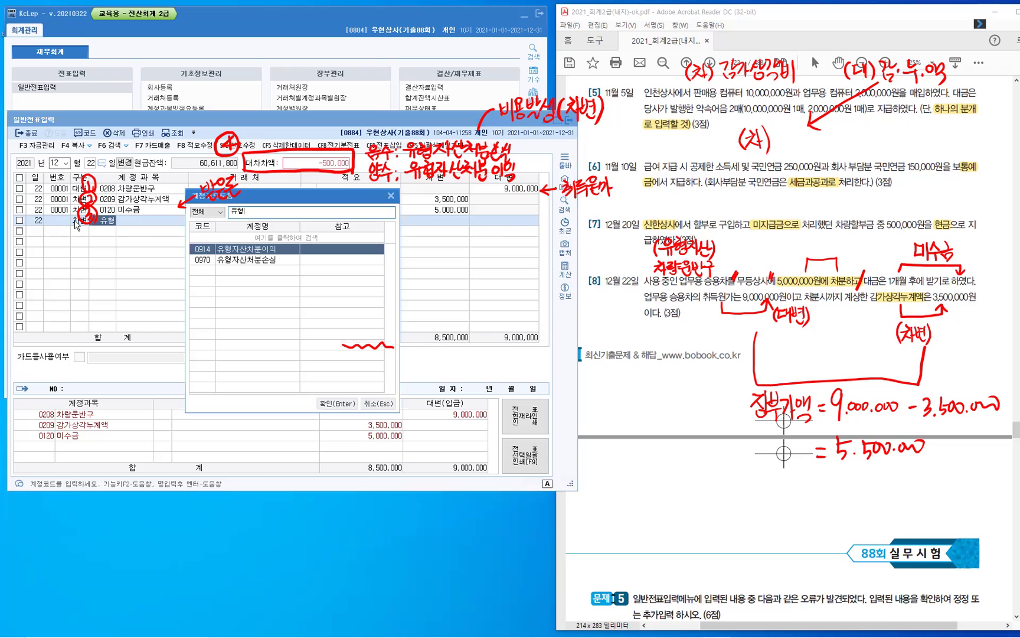
{"action": "key", "text": "Down"}
{"action": "key", "text": "Return"}
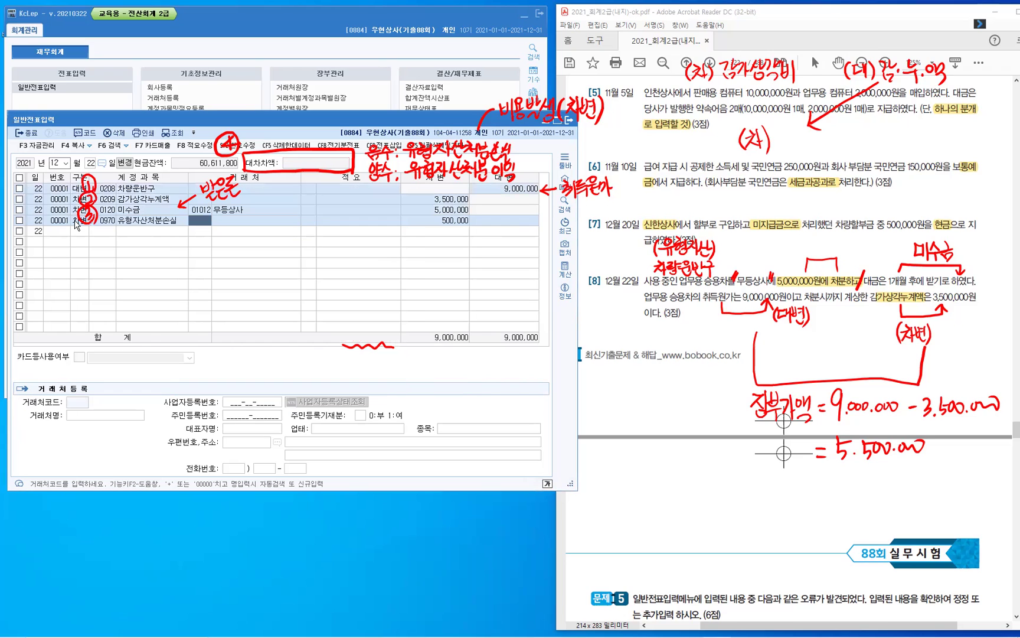
{"action": "key", "text": "Return"}
{"action": "key", "text": "Return"}
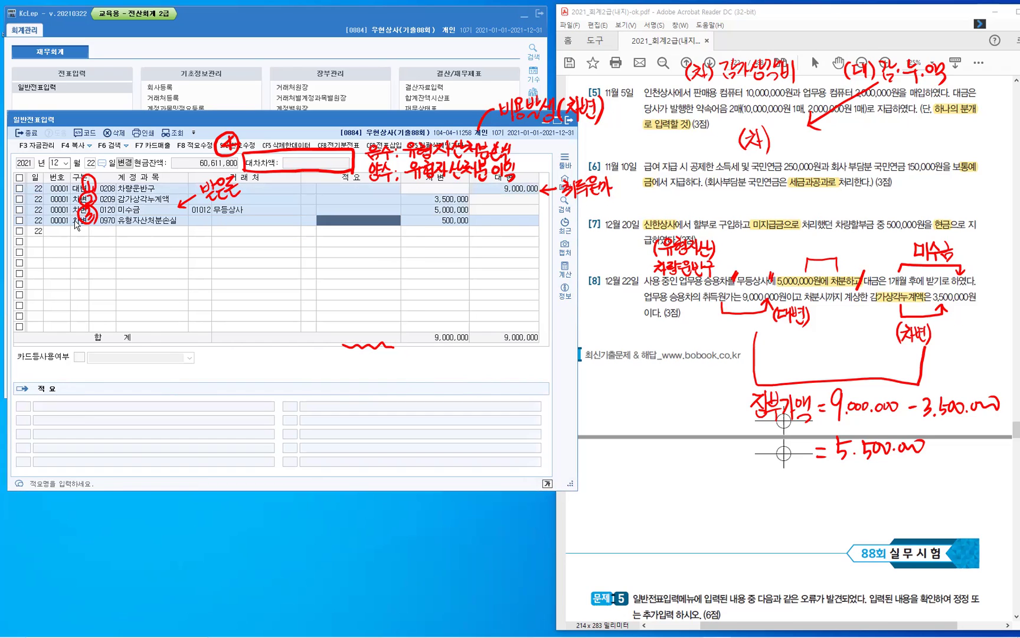
{"action": "key", "text": "Return"}
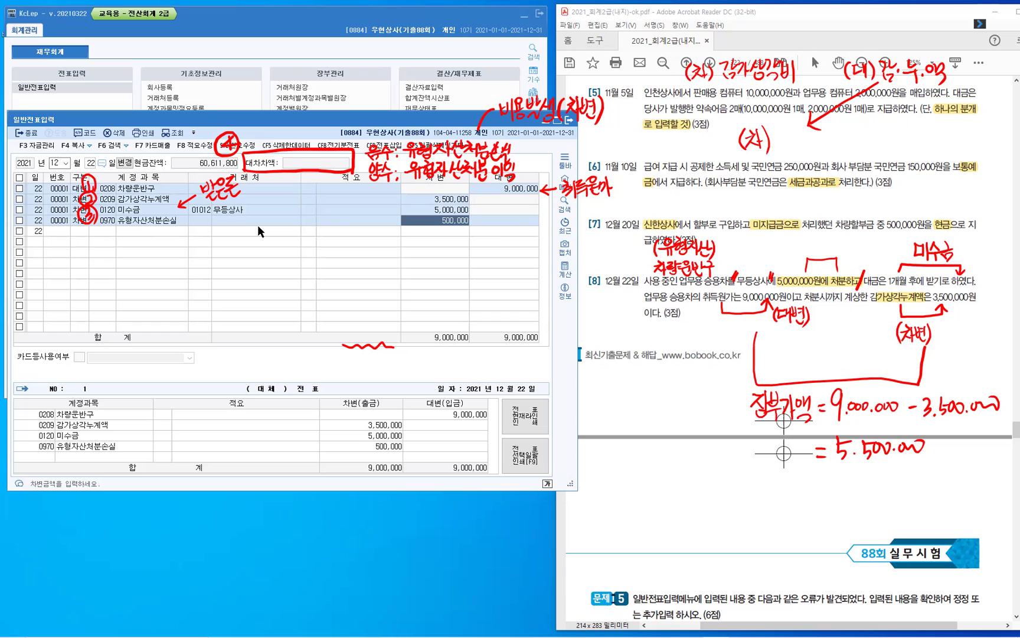
{"action": "key", "text": "Return"}
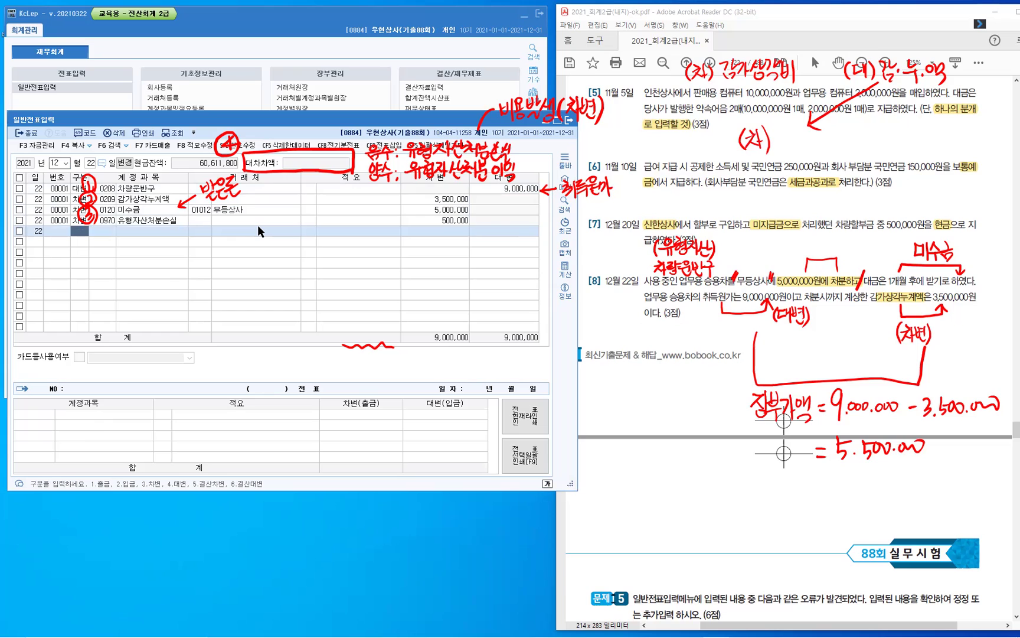
{"action": "key", "text": "Escape"}
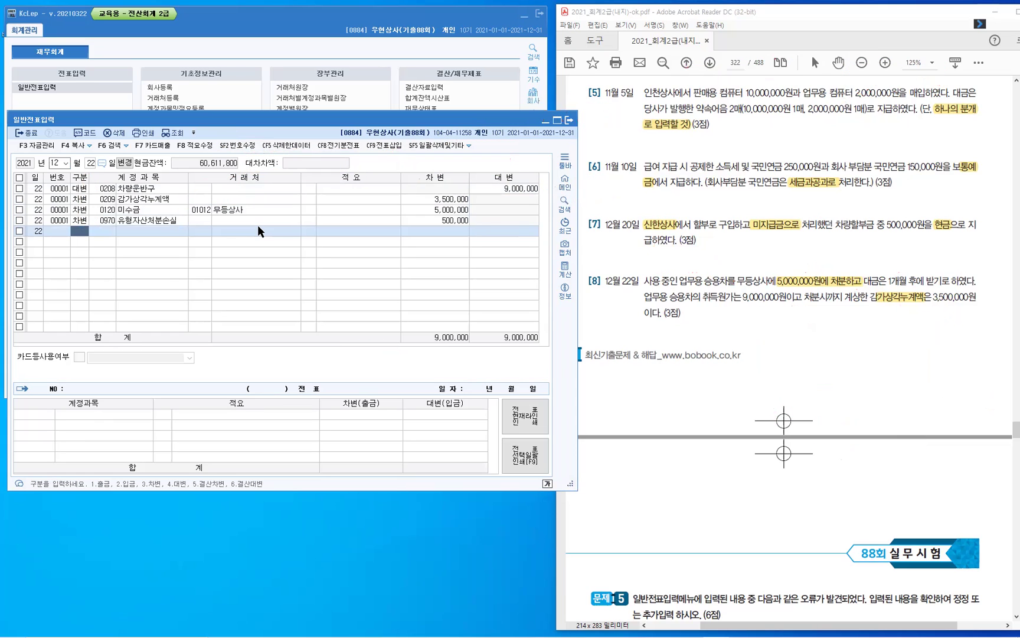